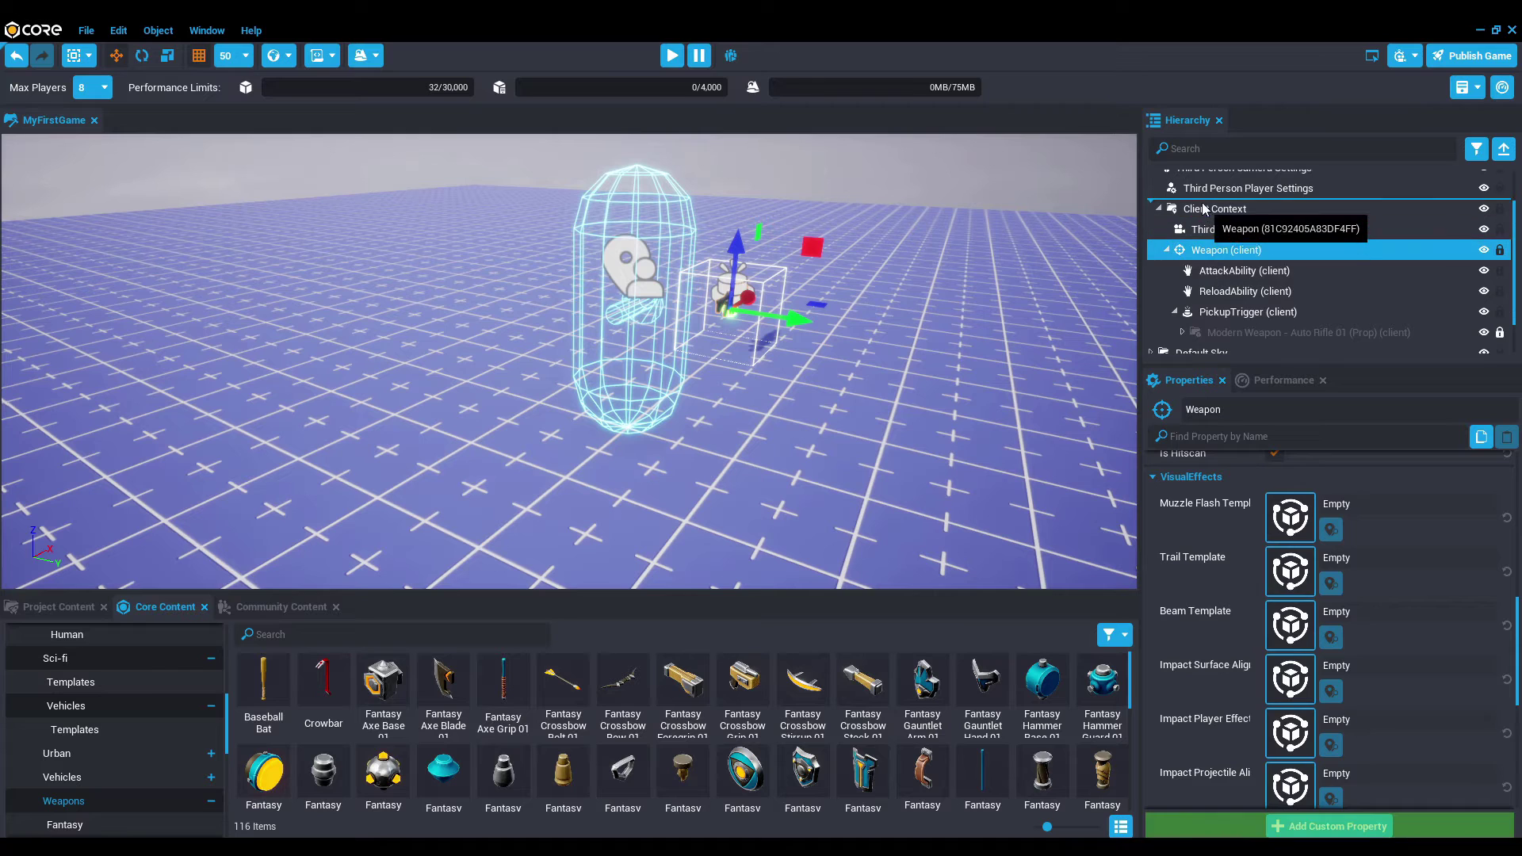
Step: Try to move the Weapon object out of the Client Context folder
{"action": "right_click", "coordinate": [1210, 213]}
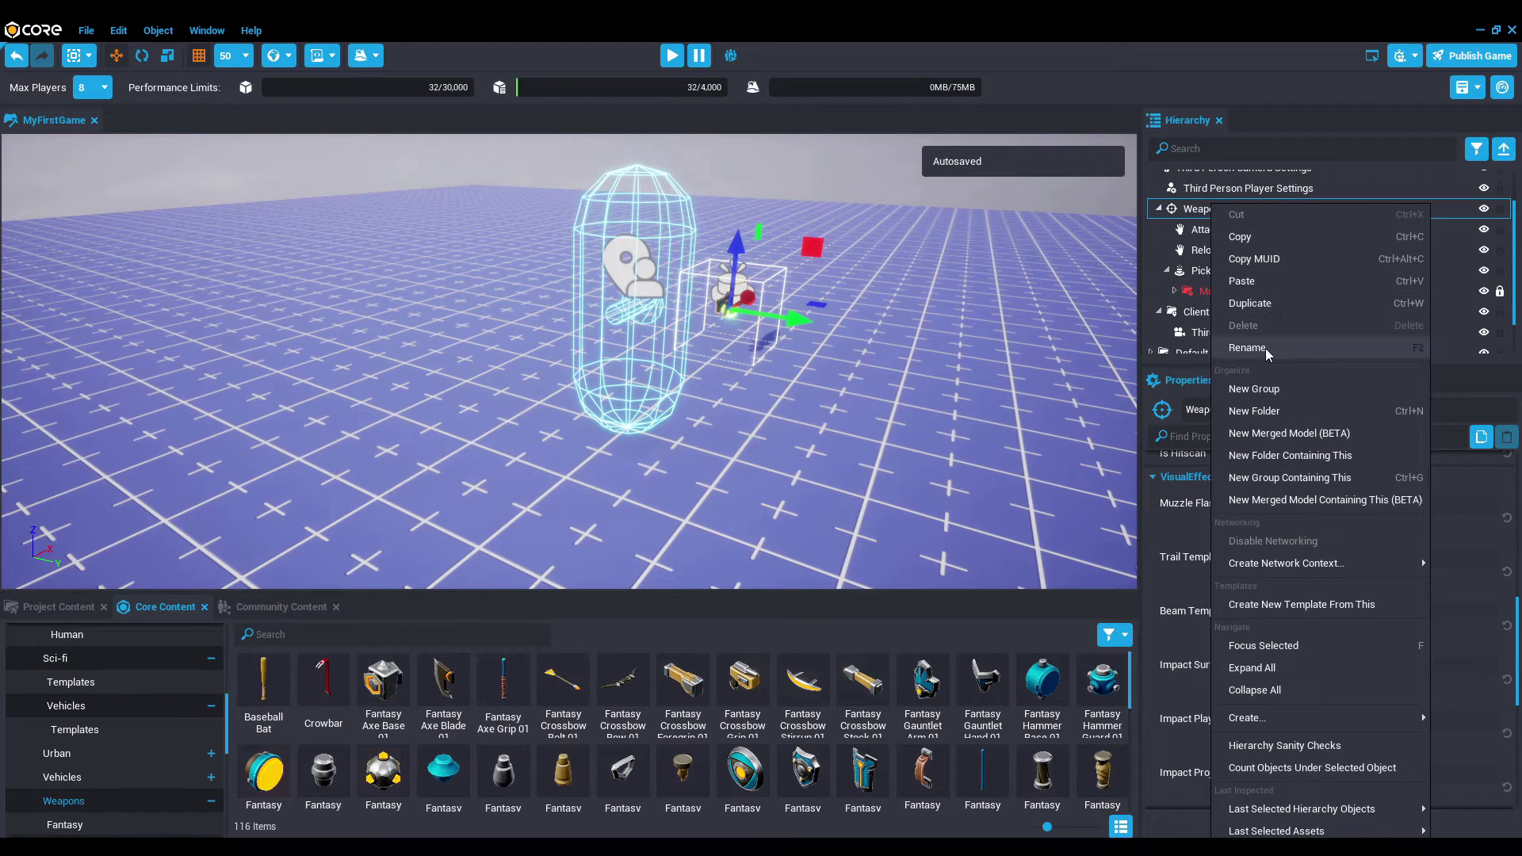
{"action": "left_click", "coordinate": [1189, 212]}
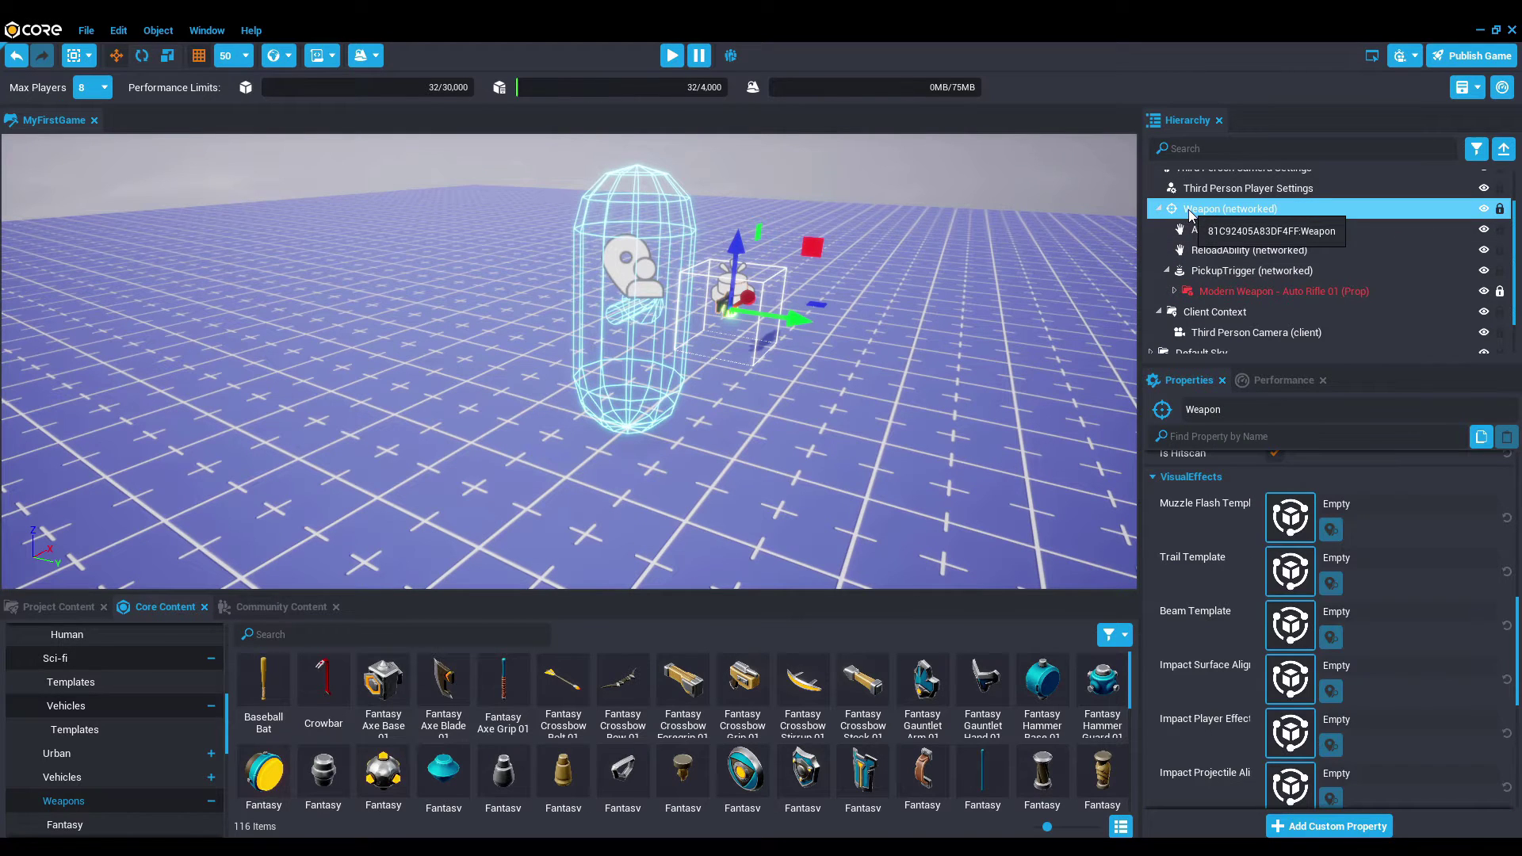
{"action": "key", "text": "ctrl+z"}
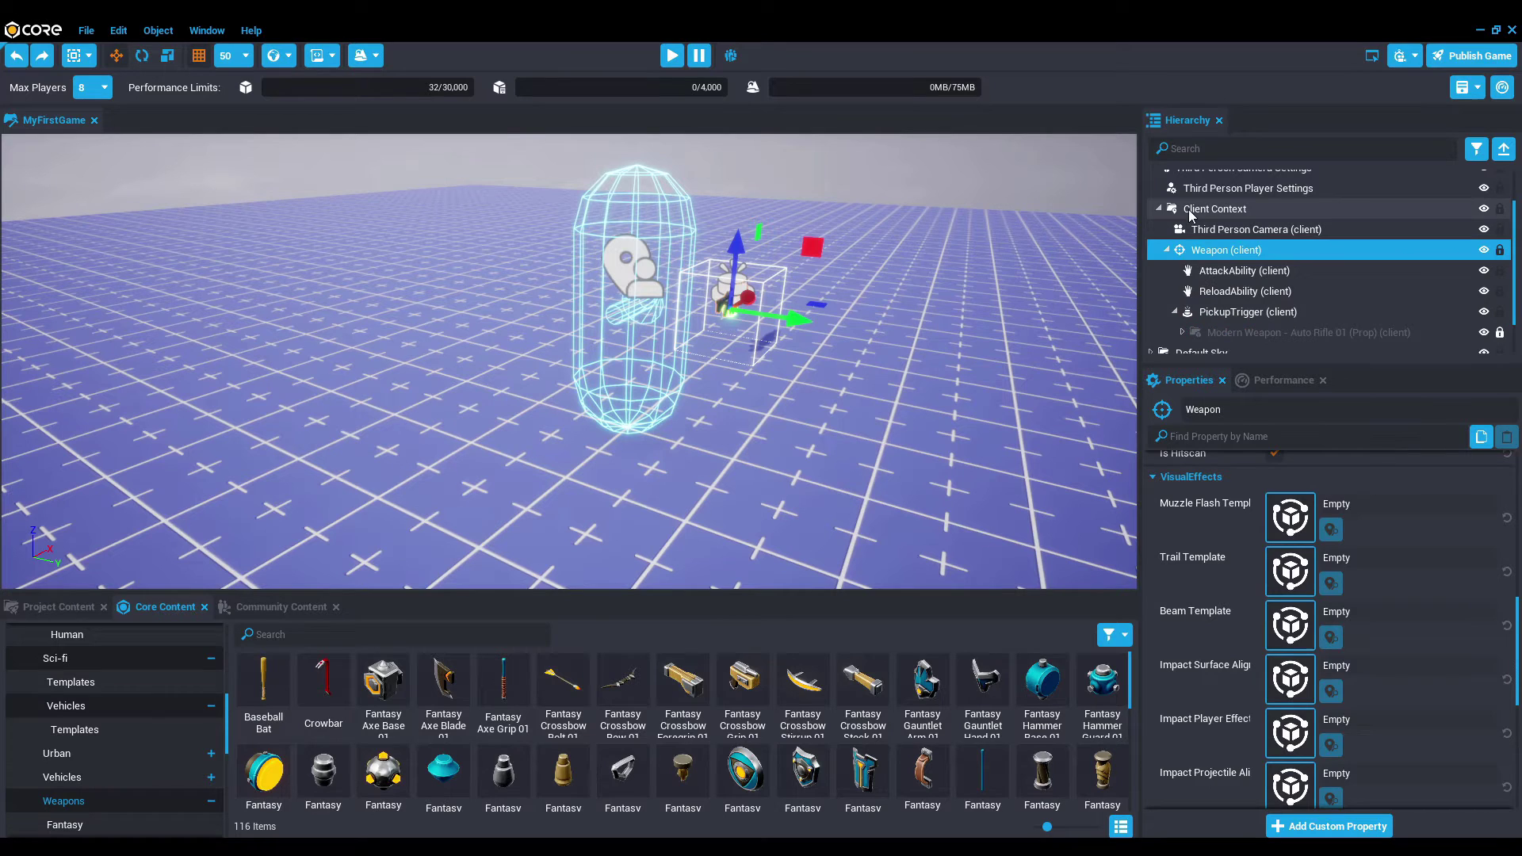
Step: Hide the Weapon object in the Client Context, collapse its children and lock it
{"action": "left_click", "coordinate": [1484, 250]}
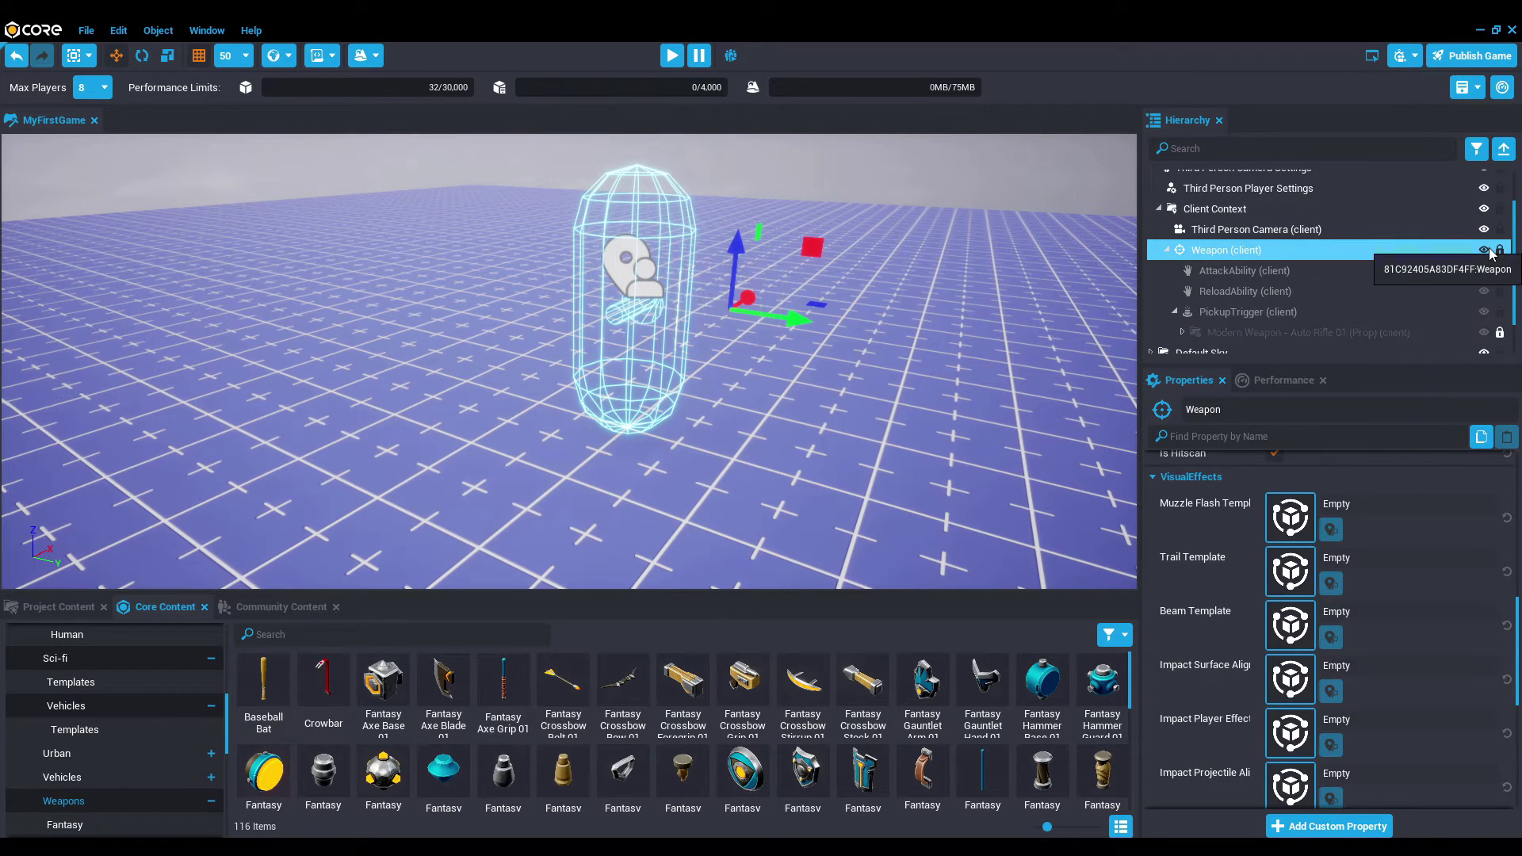
{"action": "left_click", "coordinate": [1169, 251]}
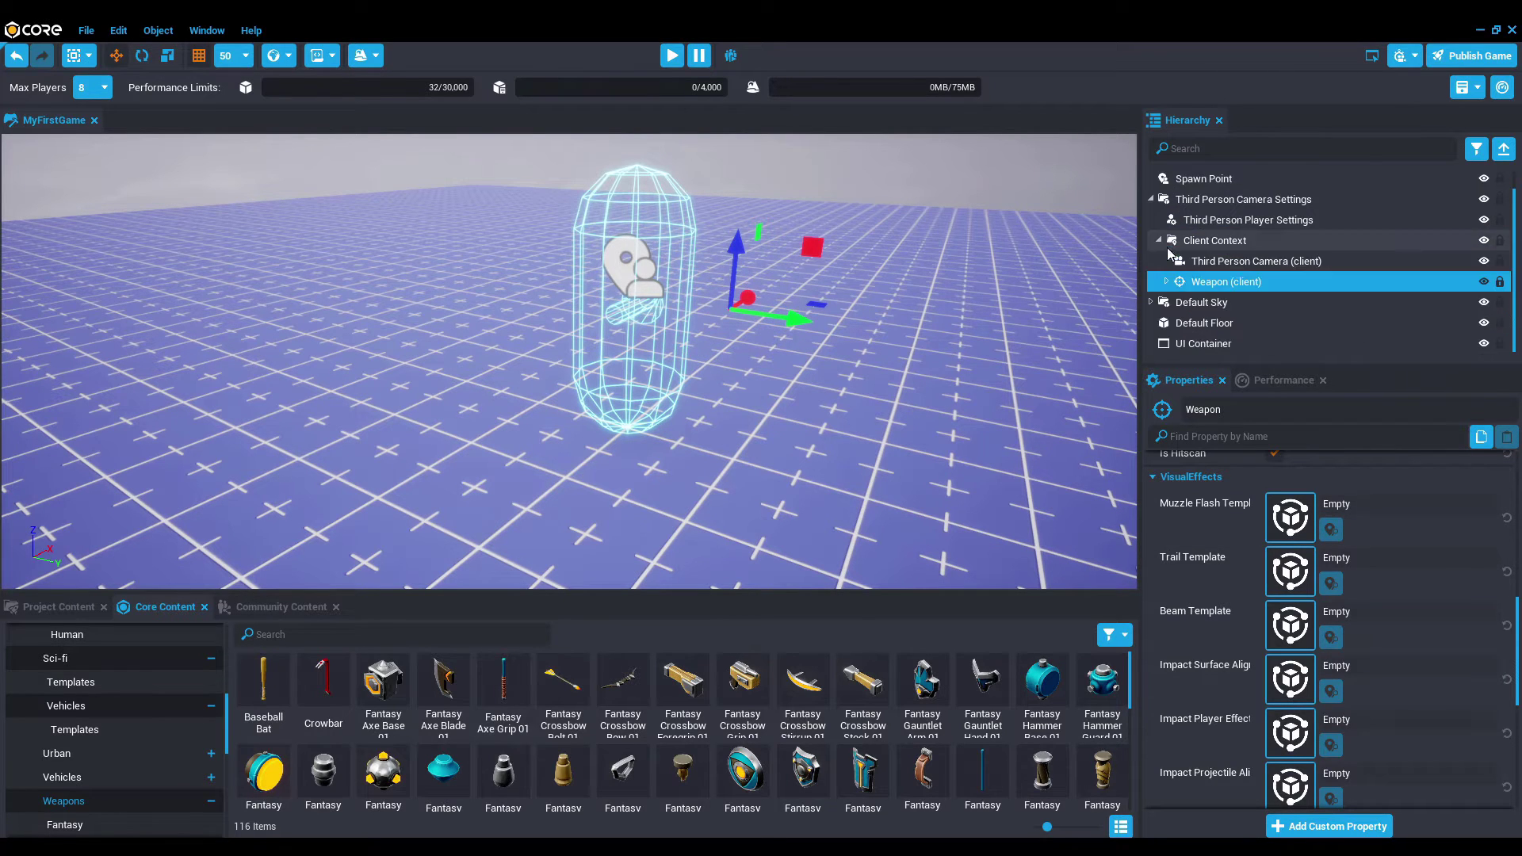
{"action": "left_click", "coordinate": [1487, 282]}
{"action": "left_click", "coordinate": [1501, 281]}
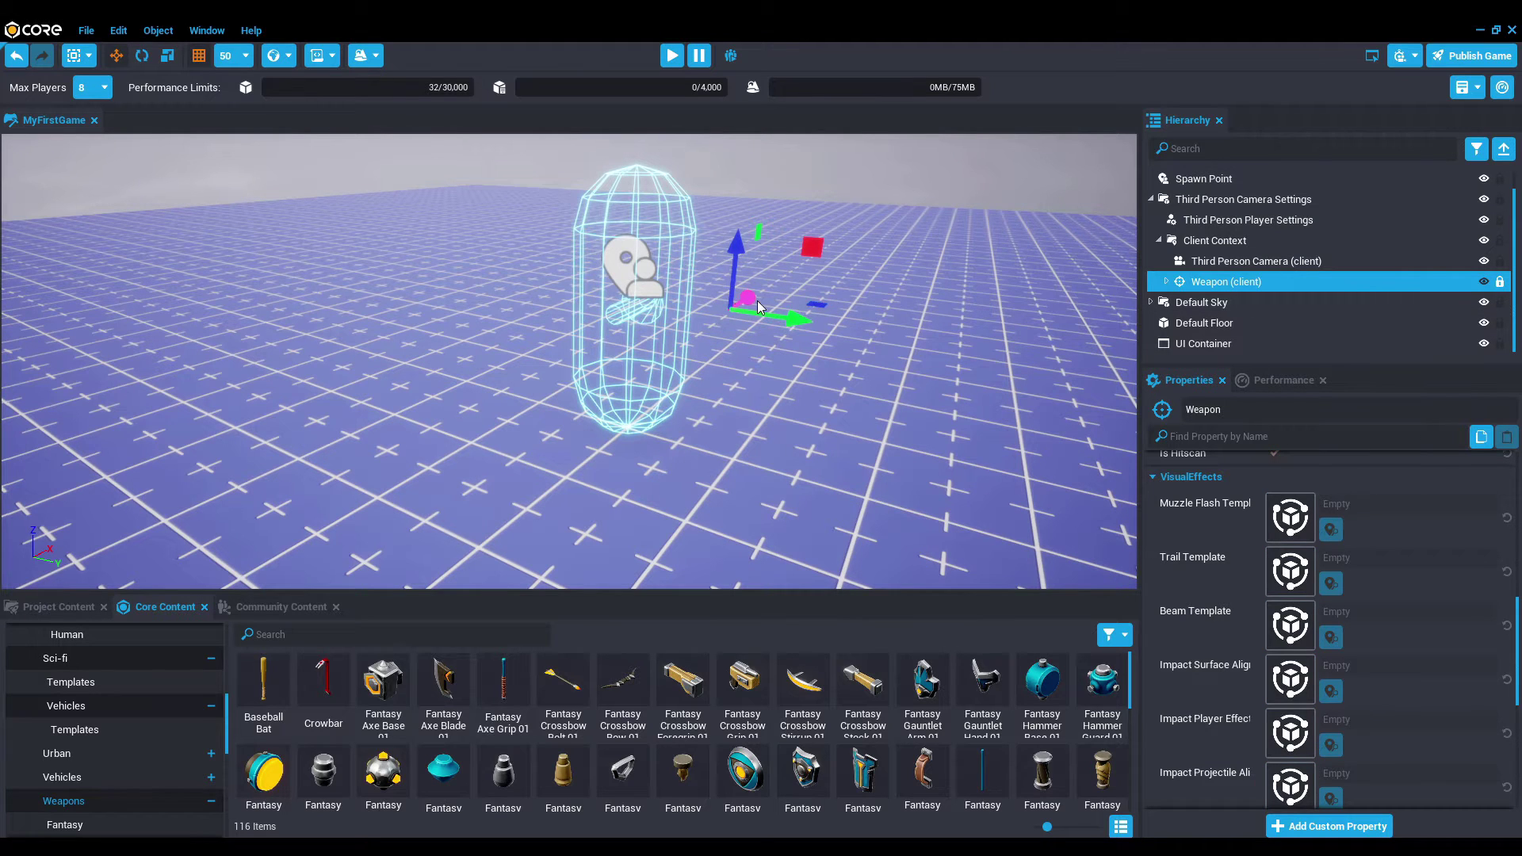
{"action": "right_click", "coordinate": [1214, 282]}
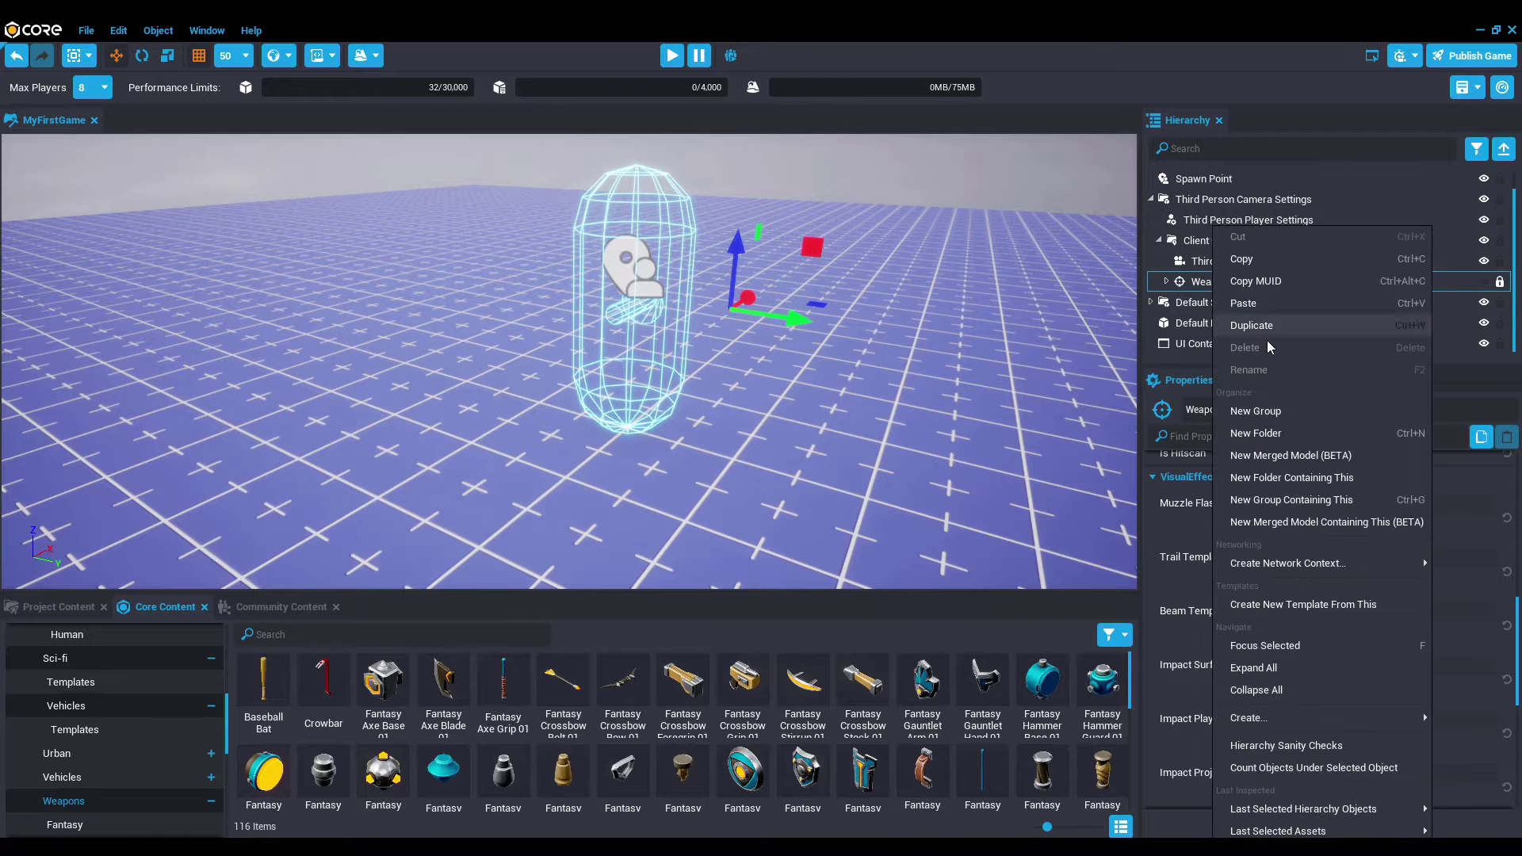
{"action": "left_click", "coordinate": [640, 621]}
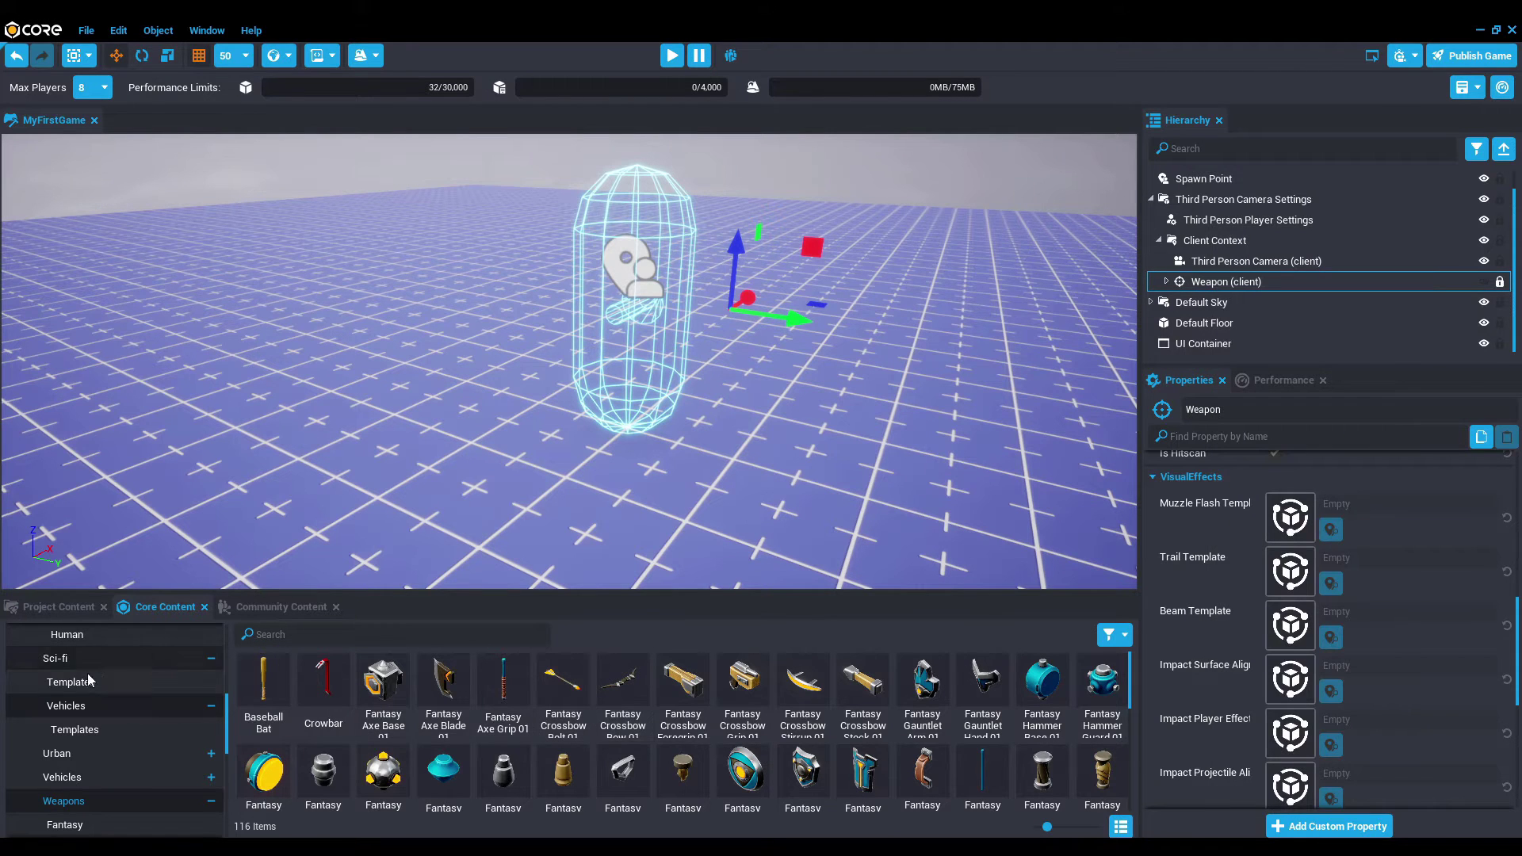
Step: Enlarge the Core Content thumbnails slightly and search the assets for "Wea"
{"action": "scroll", "coordinate": [121, 775], "scroll_direction": "up", "scroll_amount": 2}
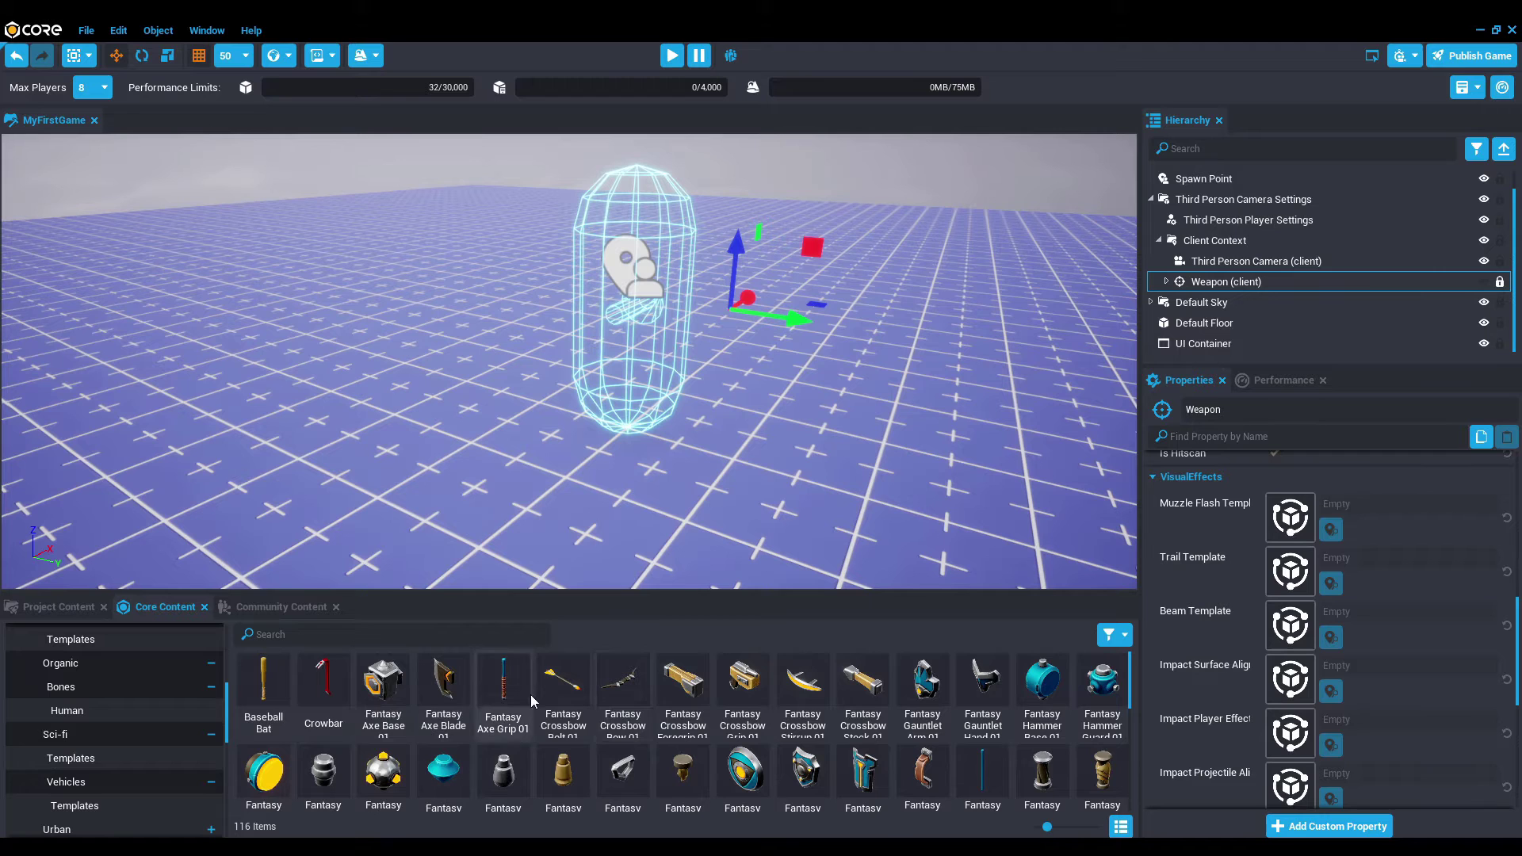
{"action": "mouse_move", "coordinate": [1059, 824]}
{"action": "left_mouse_down"}
{"action": "mouse_move", "coordinate": [1085, 826]}
{"action": "mouse_move", "coordinate": [1055, 826]}
{"action": "left_mouse_up"}
{"action": "left_click", "coordinate": [256, 634]}
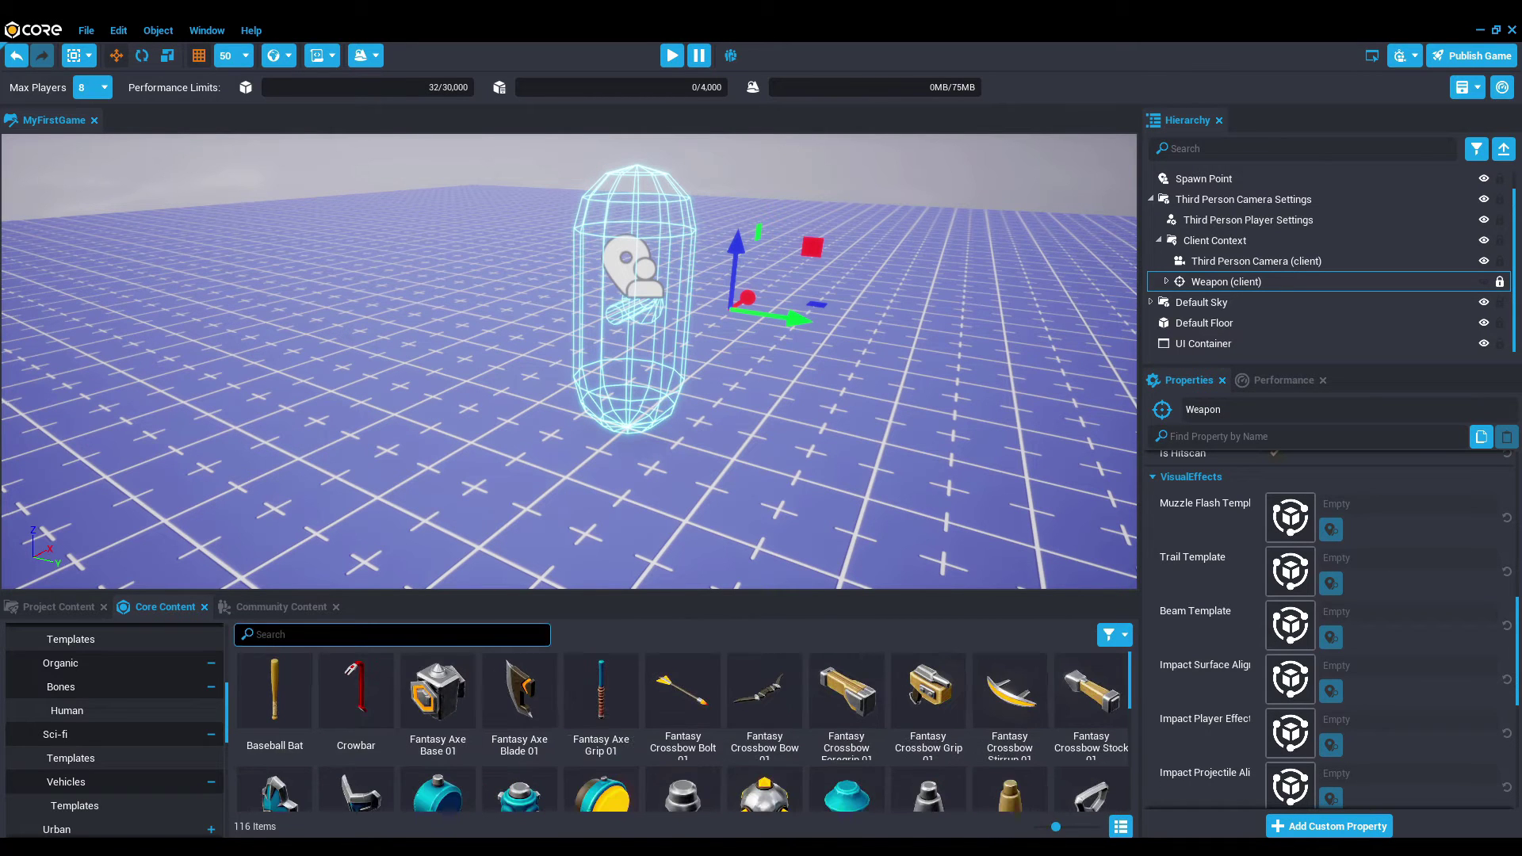
{"action": "type", "text": "Wea"}
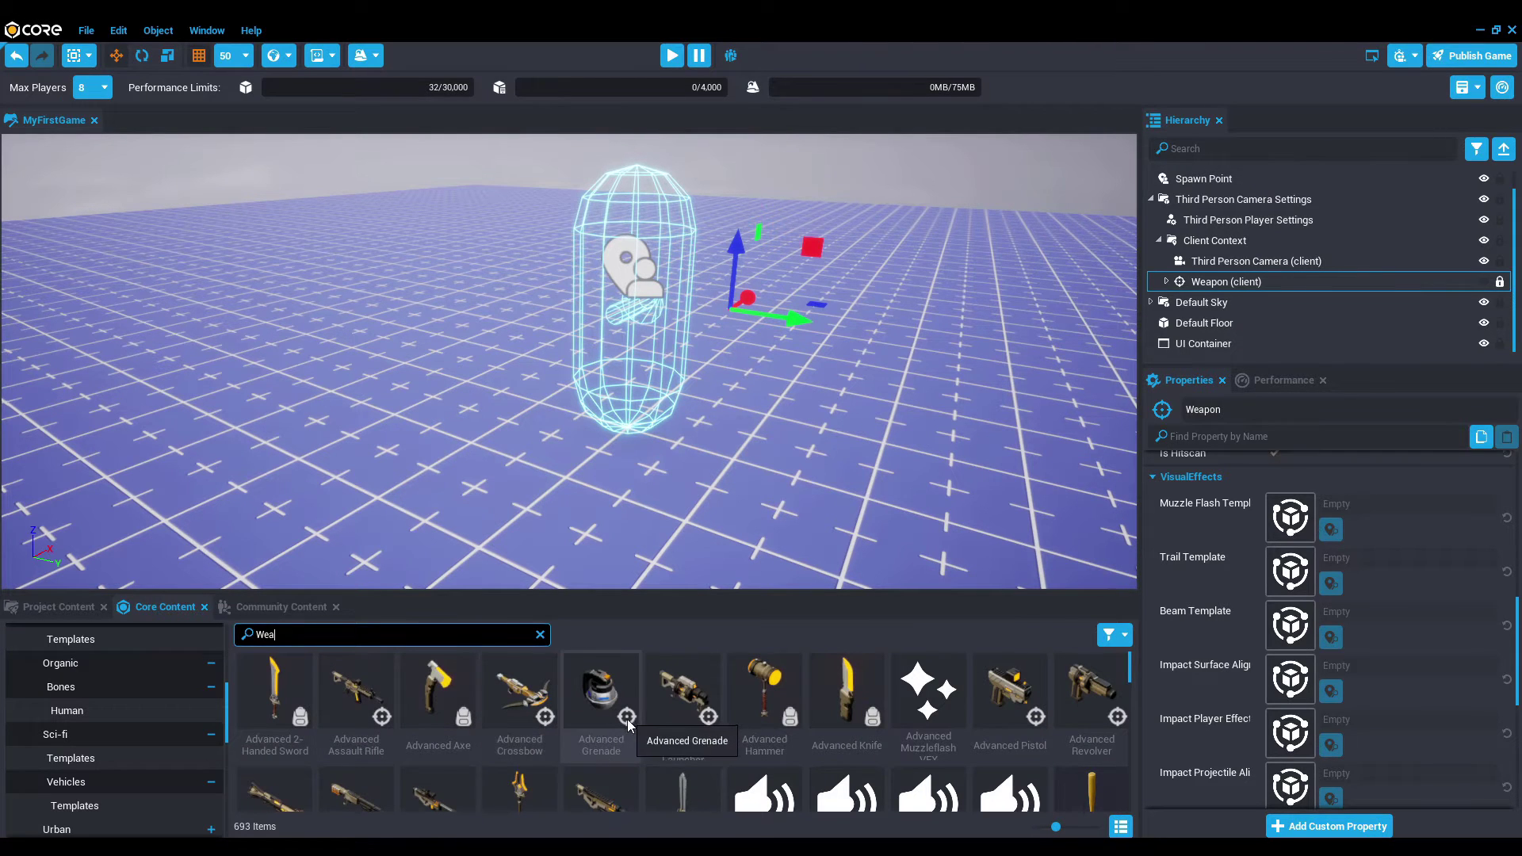
Step: Place the Advanced Crossbow beside the spawn point, raise it above the floor and shift it away from the capsule
{"action": "left_click_drag", "start_coordinate": [519, 693], "coordinate": [452, 352]}
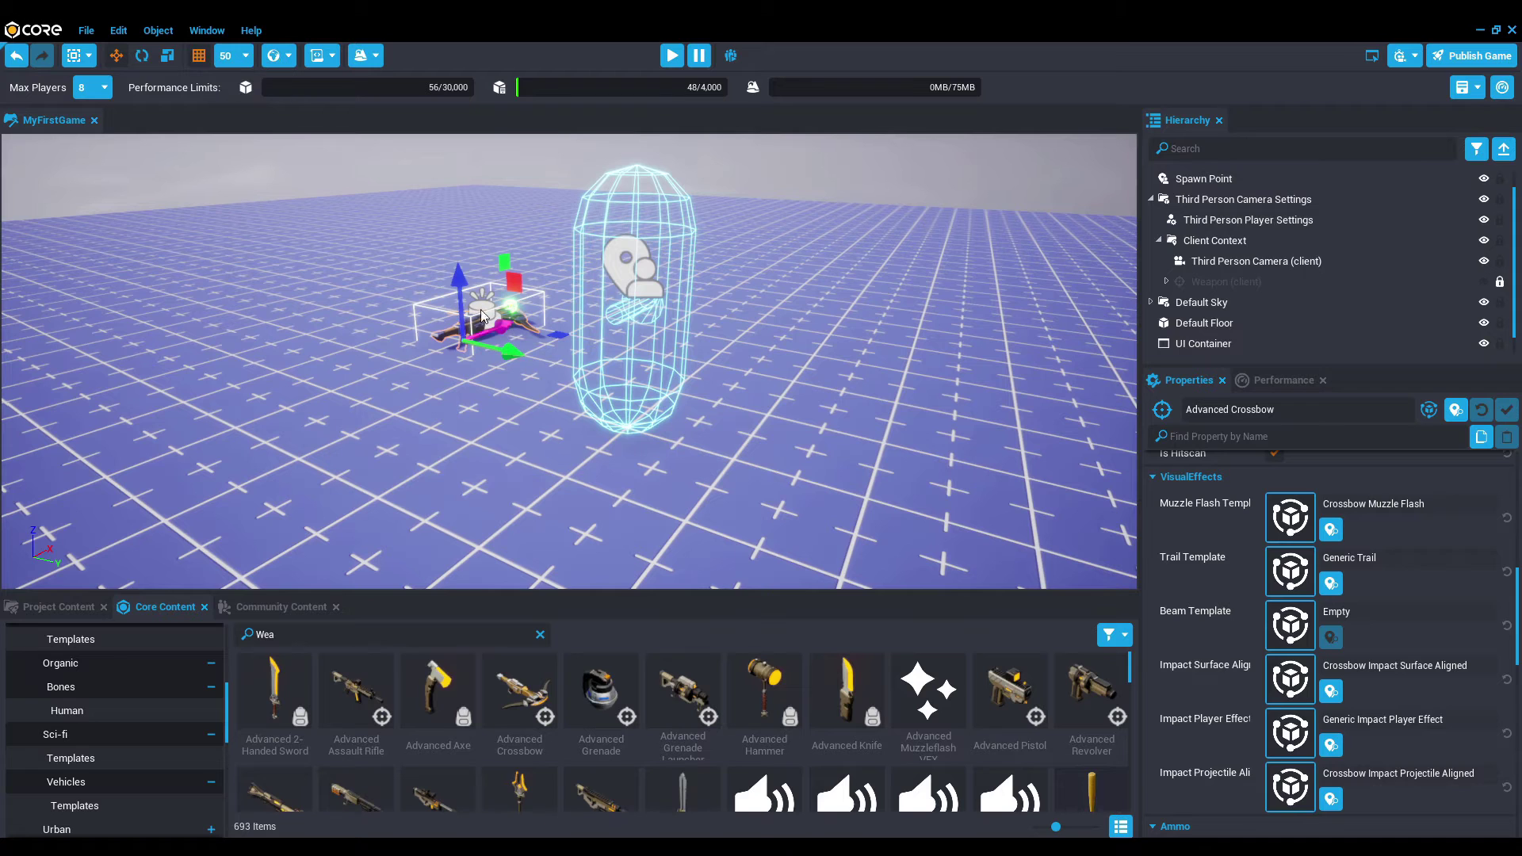
{"action": "left_click_drag", "start_coordinate": [465, 264], "coordinate": [464, 253]}
{"action": "left_click_drag", "start_coordinate": [511, 316], "coordinate": [454, 296]}
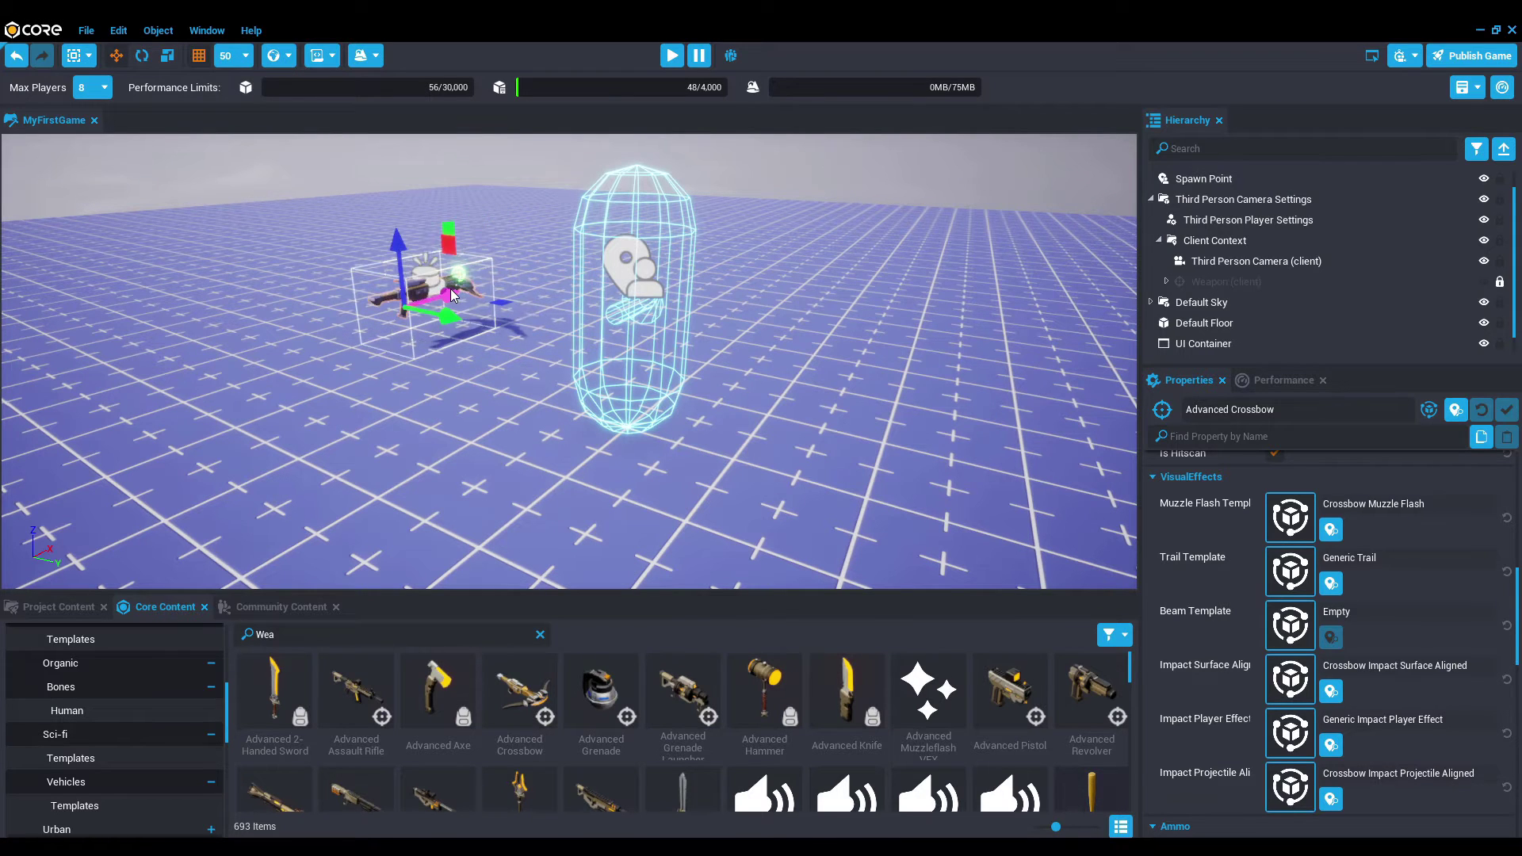
Step: Place the Advanced Grenade Launcher beyond the crossbow, raised off the floor, and the Advanced Axe on the spawn point's opposite side
{"action": "left_click_drag", "start_coordinate": [682, 697], "coordinate": [242, 430]}
{"action": "left_click_drag", "start_coordinate": [238, 373], "coordinate": [213, 344]}
{"action": "left_click_drag", "start_coordinate": [278, 421], "coordinate": [171, 379]}
{"action": "left_click_drag", "start_coordinate": [410, 662], "coordinate": [885, 208]}
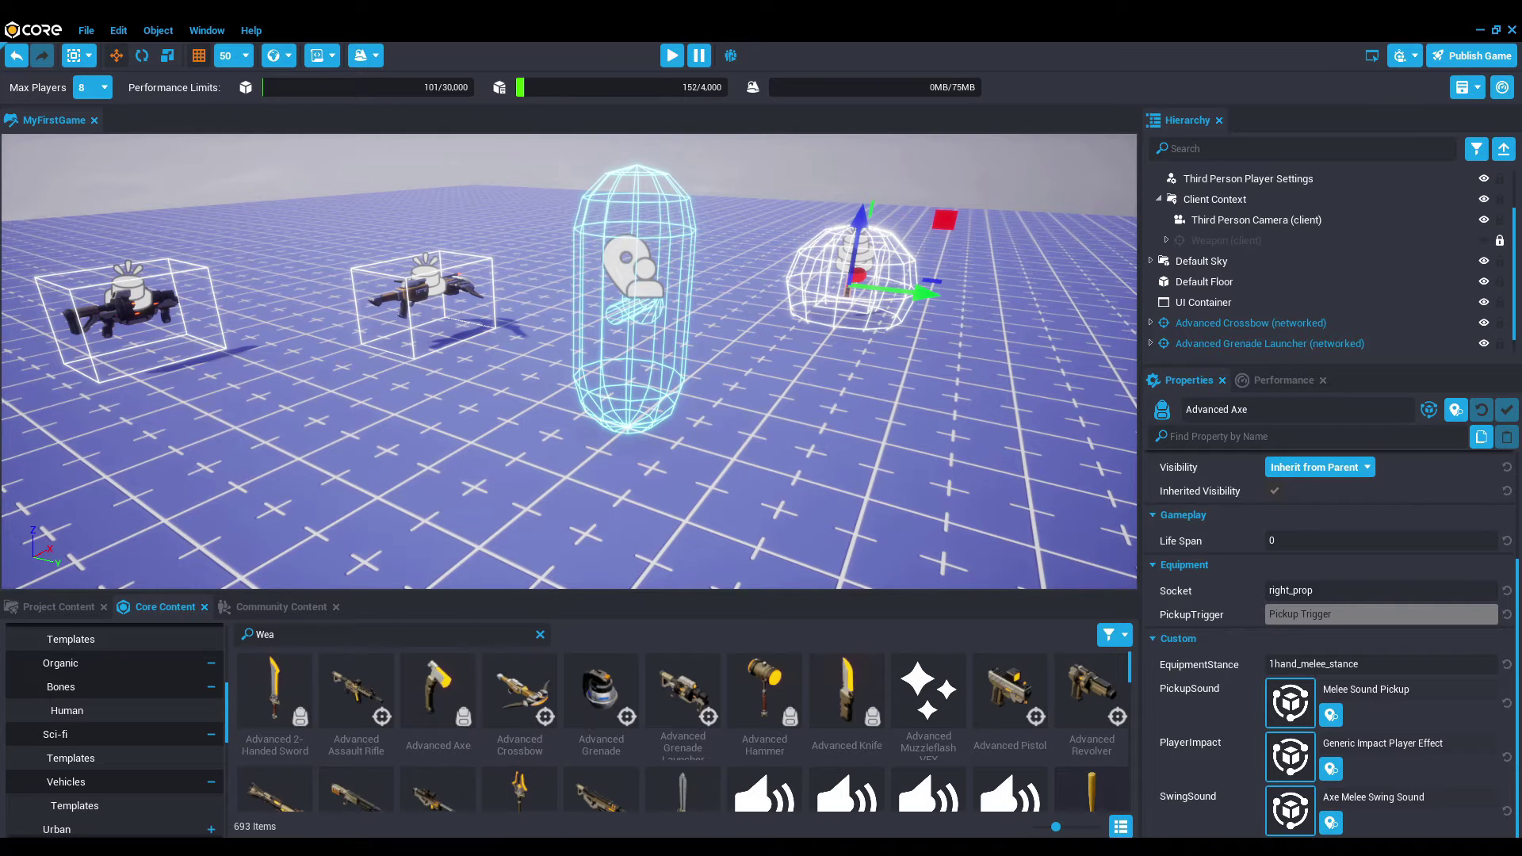
Step: Add the Advanced Sniper Rifle to the scene and move it to the opposite side of the spawn point from the axe
{"action": "scroll", "coordinate": [781, 772], "scroll_direction": "down", "scroll_amount": 1}
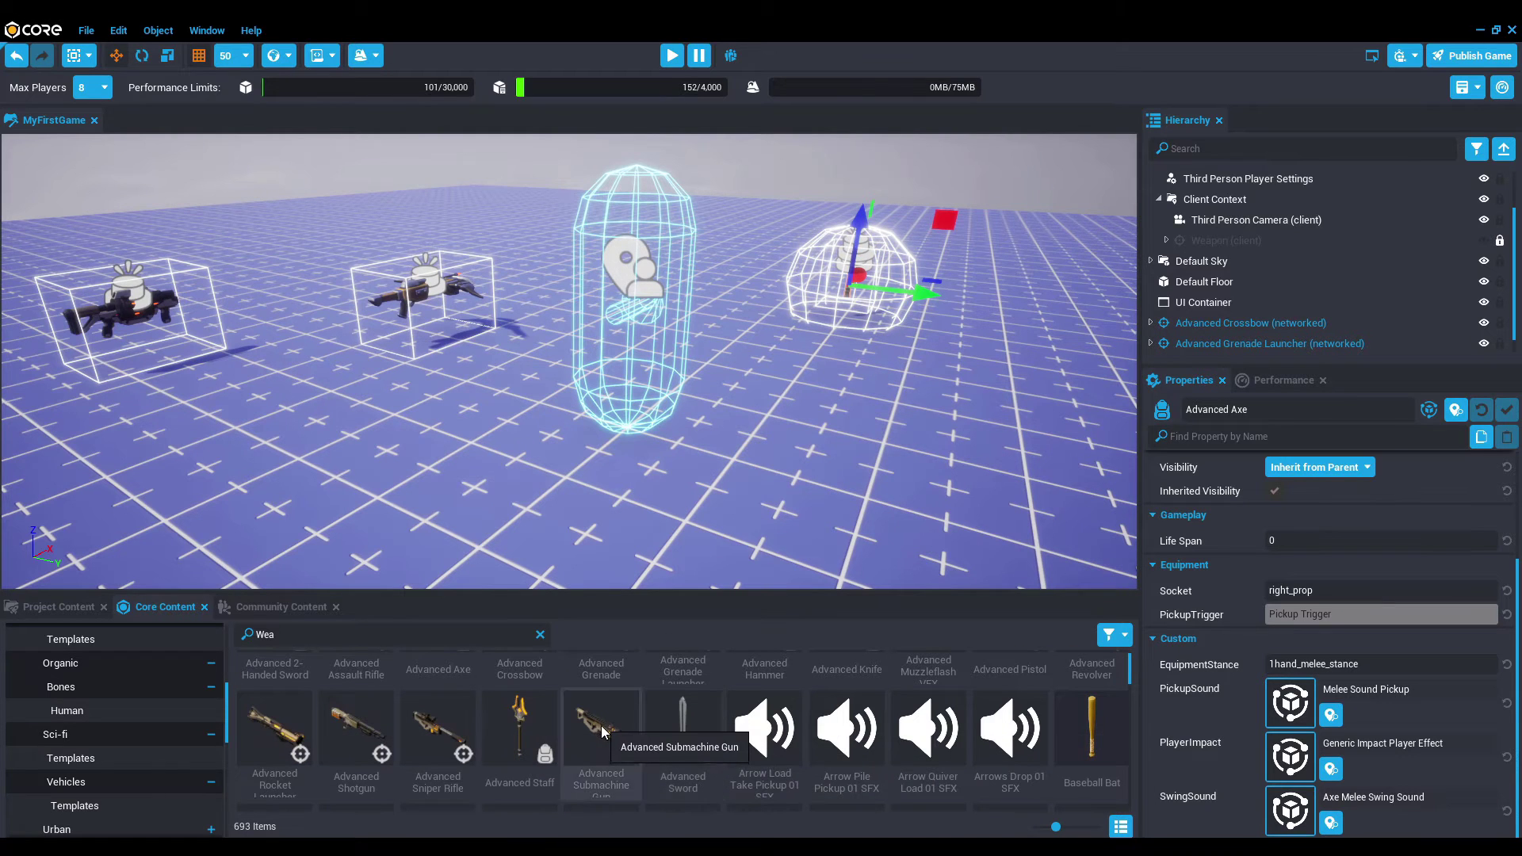
{"action": "left_click_drag", "start_coordinate": [453, 740], "coordinate": [987, 439]}
{"action": "right_click_drag", "start_coordinate": [1024, 444], "coordinate": [715, 453]}
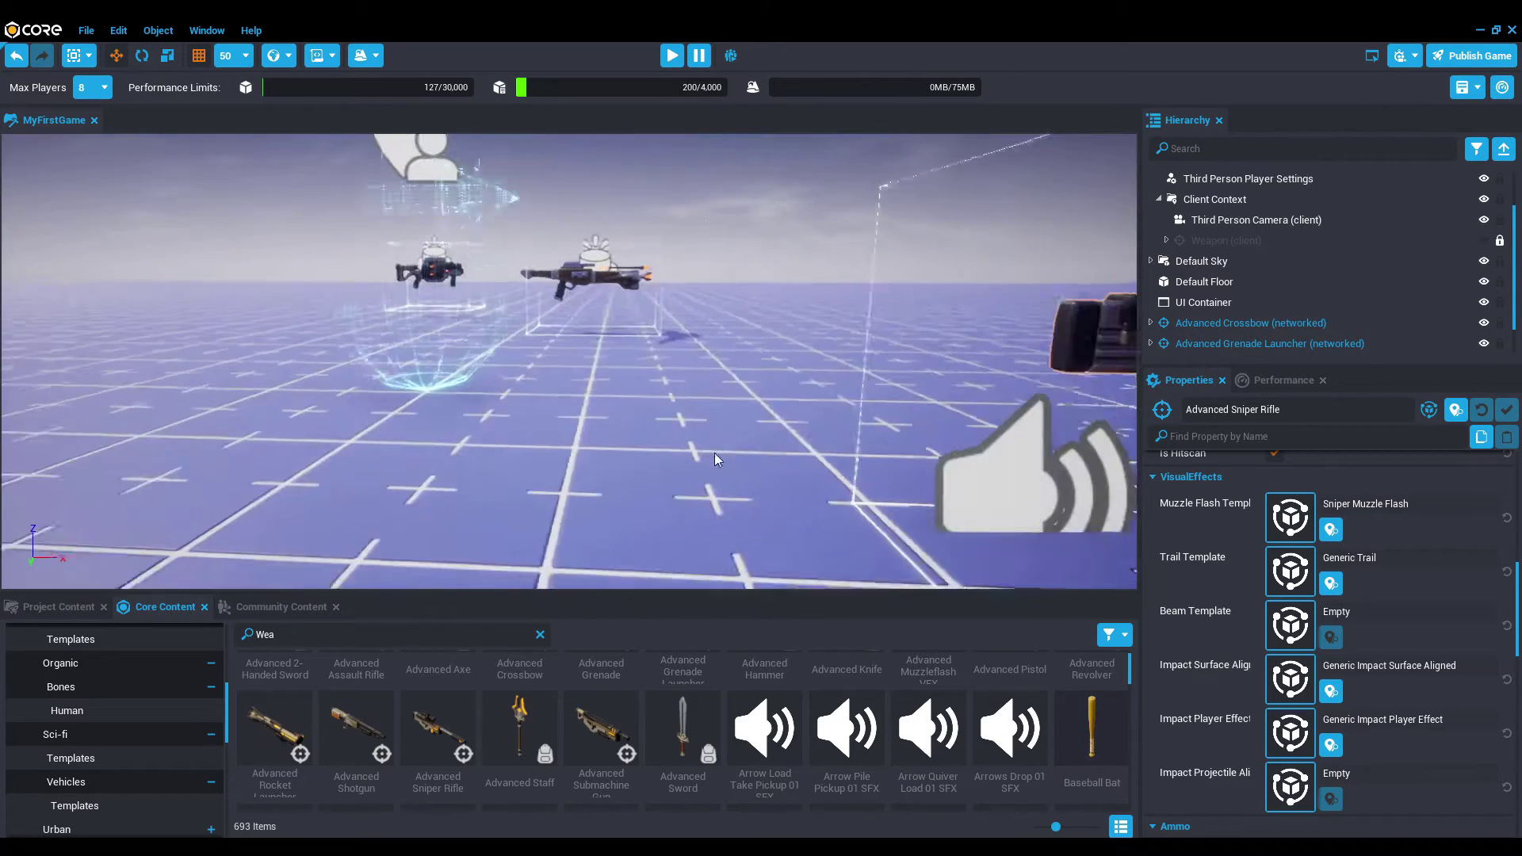
{"action": "scroll", "coordinate": [842, 482], "scroll_direction": "up", "scroll_amount": 2}
{"action": "scroll", "coordinate": [846, 476], "scroll_direction": "down", "scroll_amount": 4}
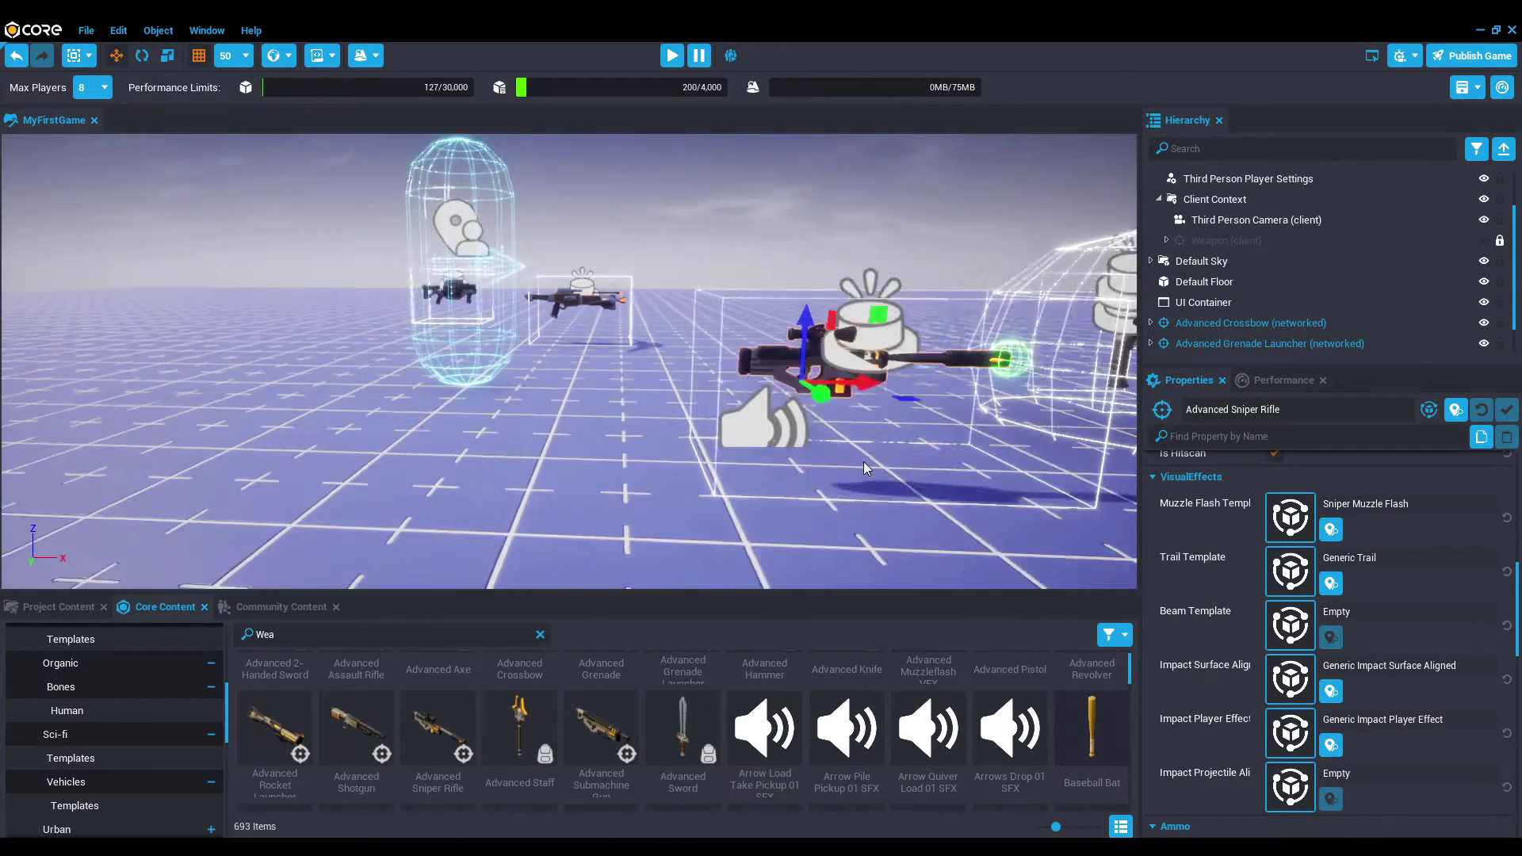
{"action": "scroll", "coordinate": [863, 461], "scroll_direction": "down", "scroll_amount": 1}
{"action": "left_click_drag", "start_coordinate": [793, 381], "coordinate": [300, 432]}
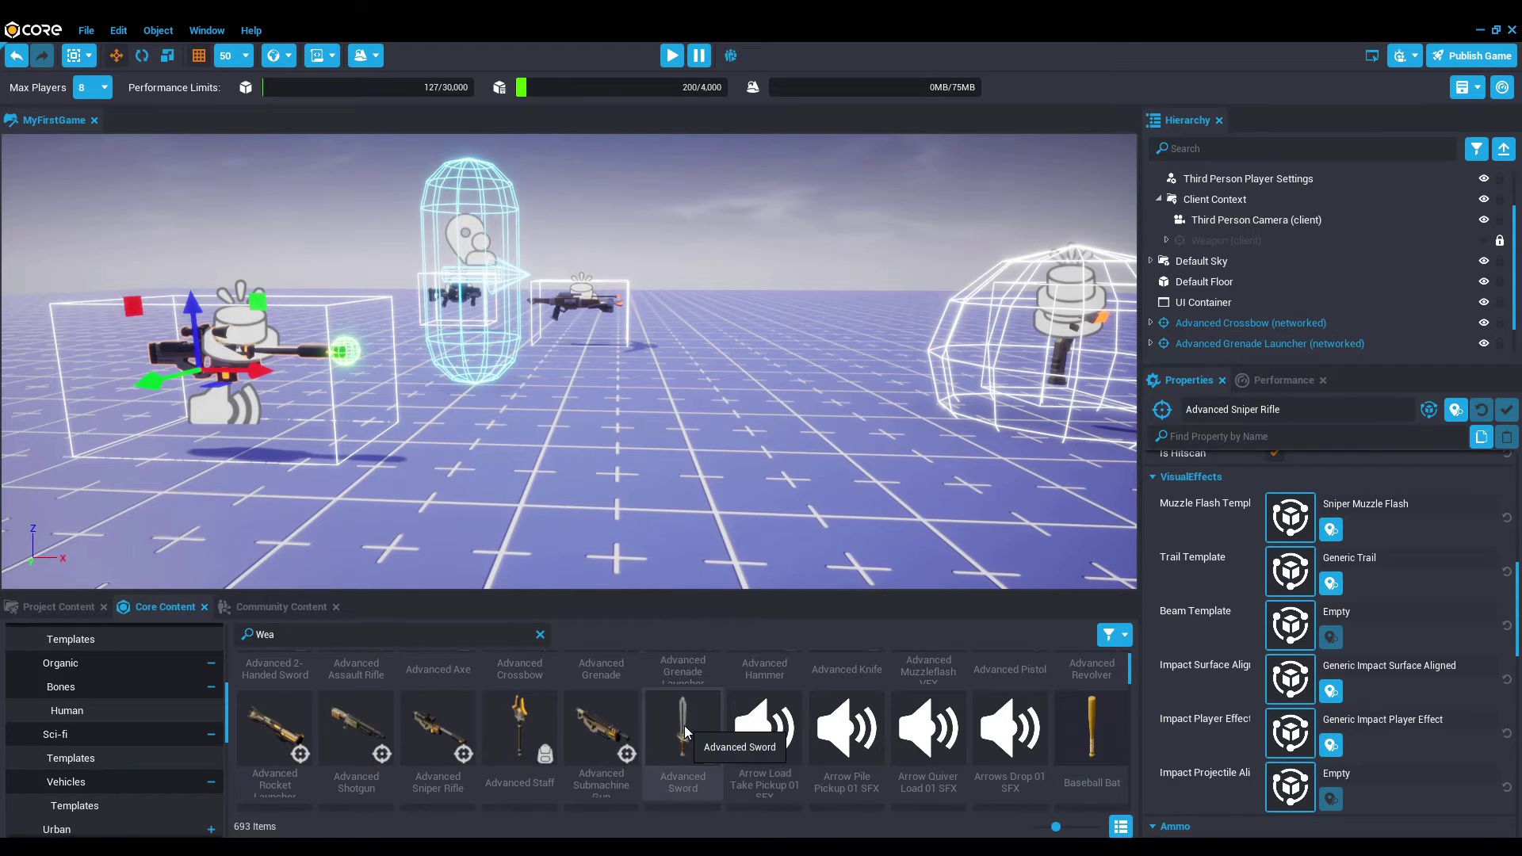
Step: Place Bush 02, Branches Cluster Medium and Coral Branches Big from the Nature assets around the weapons
{"action": "scroll", "coordinate": [91, 744], "scroll_direction": "up", "scroll_amount": 6}
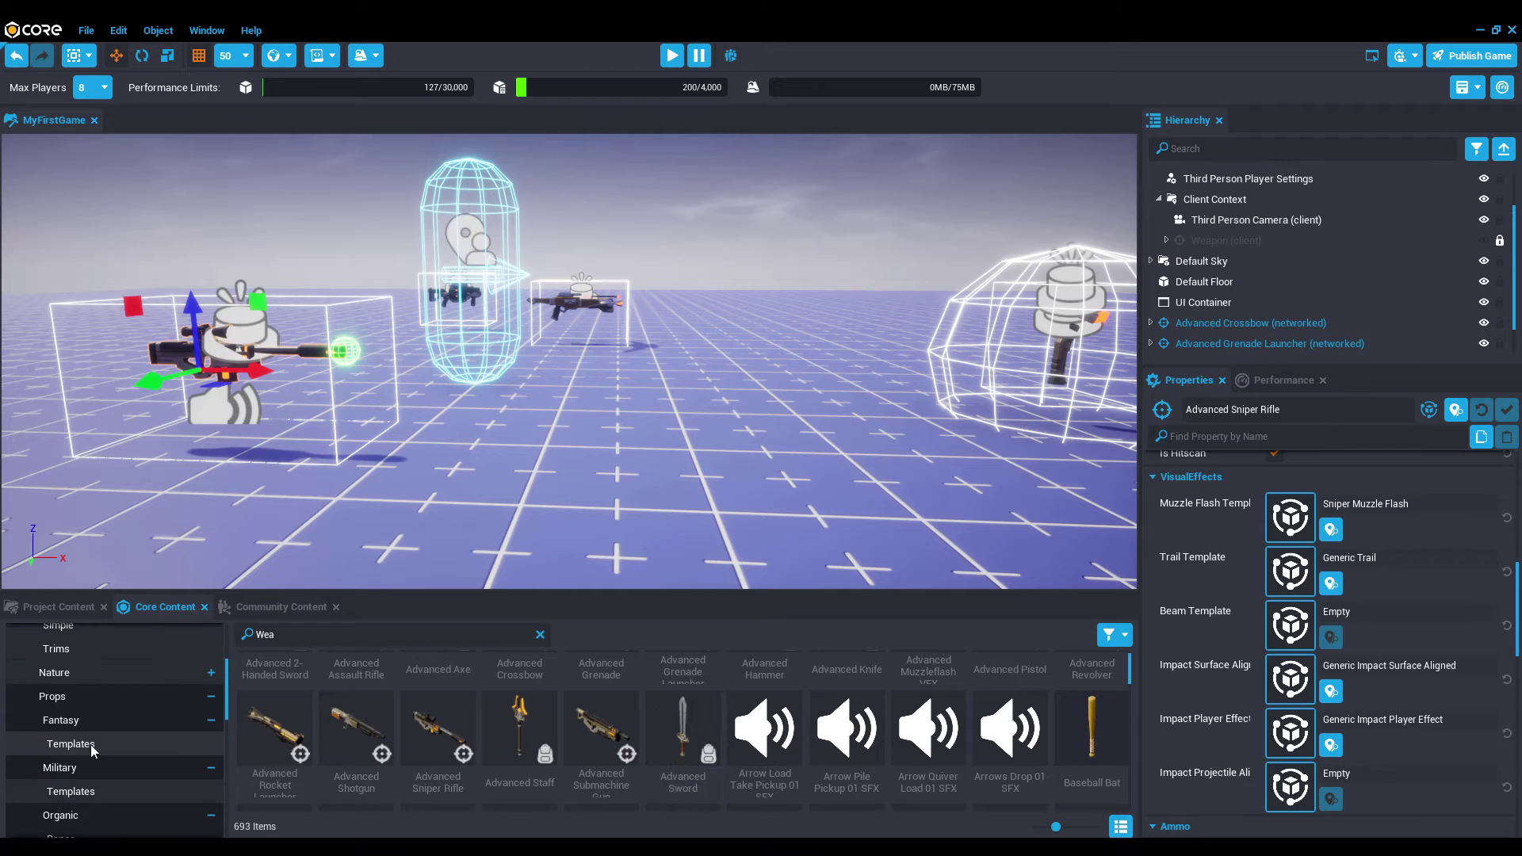
{"action": "left_click", "coordinate": [81, 745]}
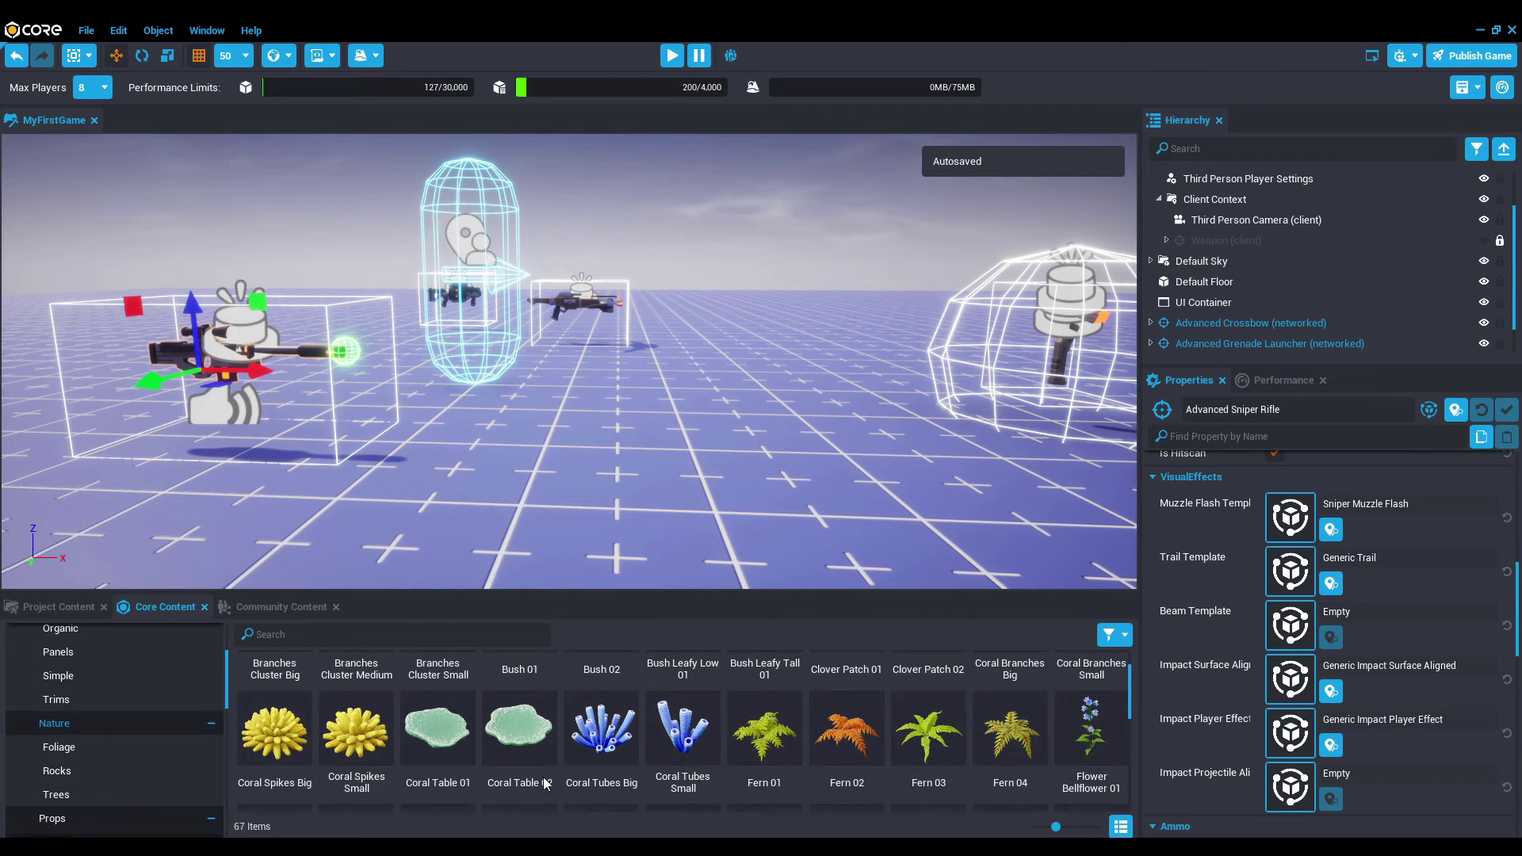
{"action": "left_click_drag", "start_coordinate": [635, 729], "coordinate": [775, 332]}
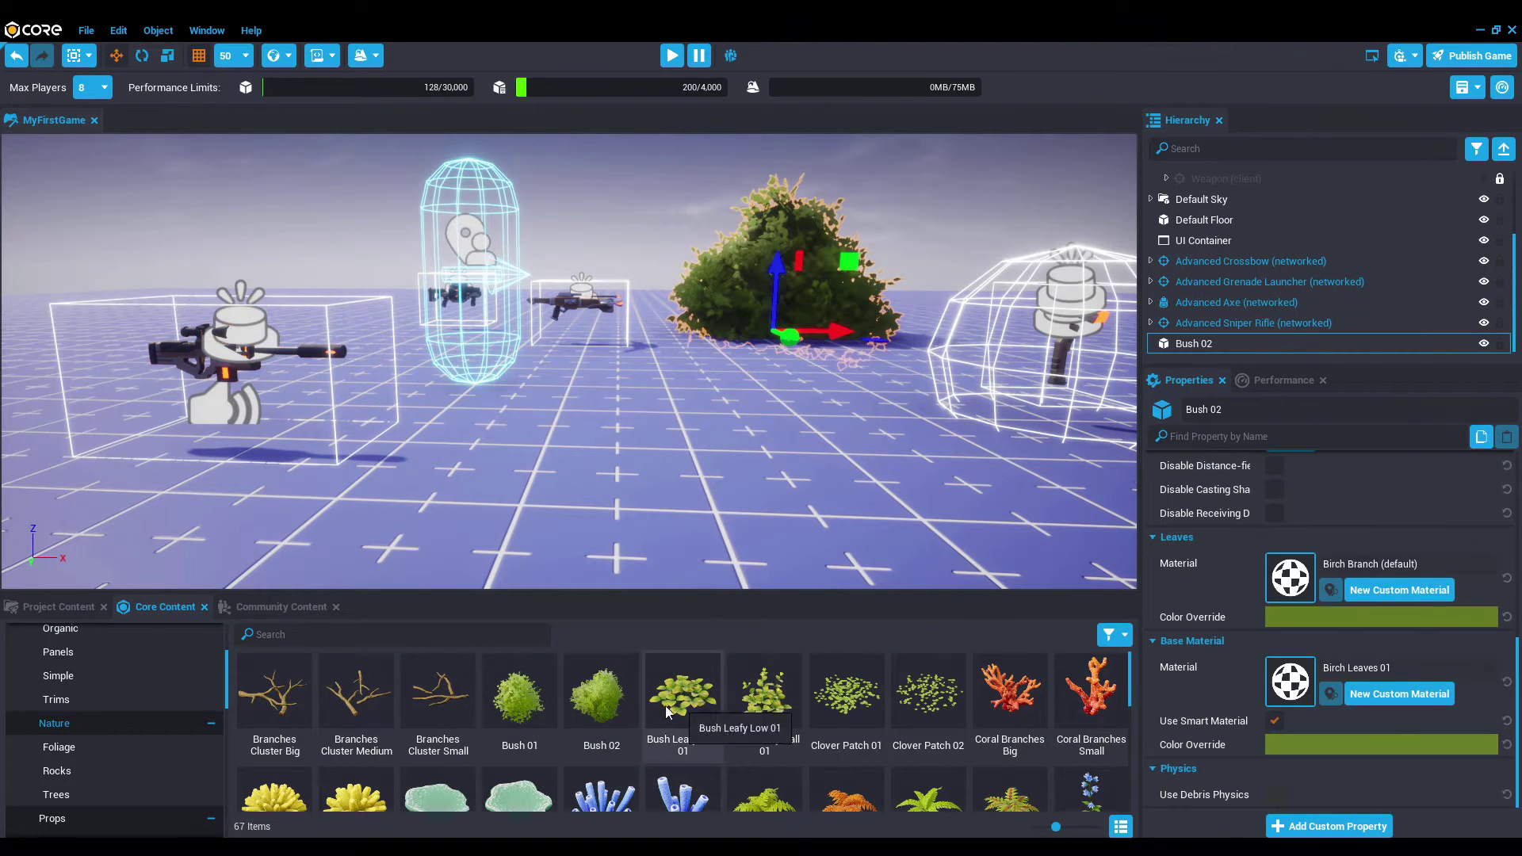
{"action": "left_click_drag", "start_coordinate": [342, 700], "coordinate": [689, 430]}
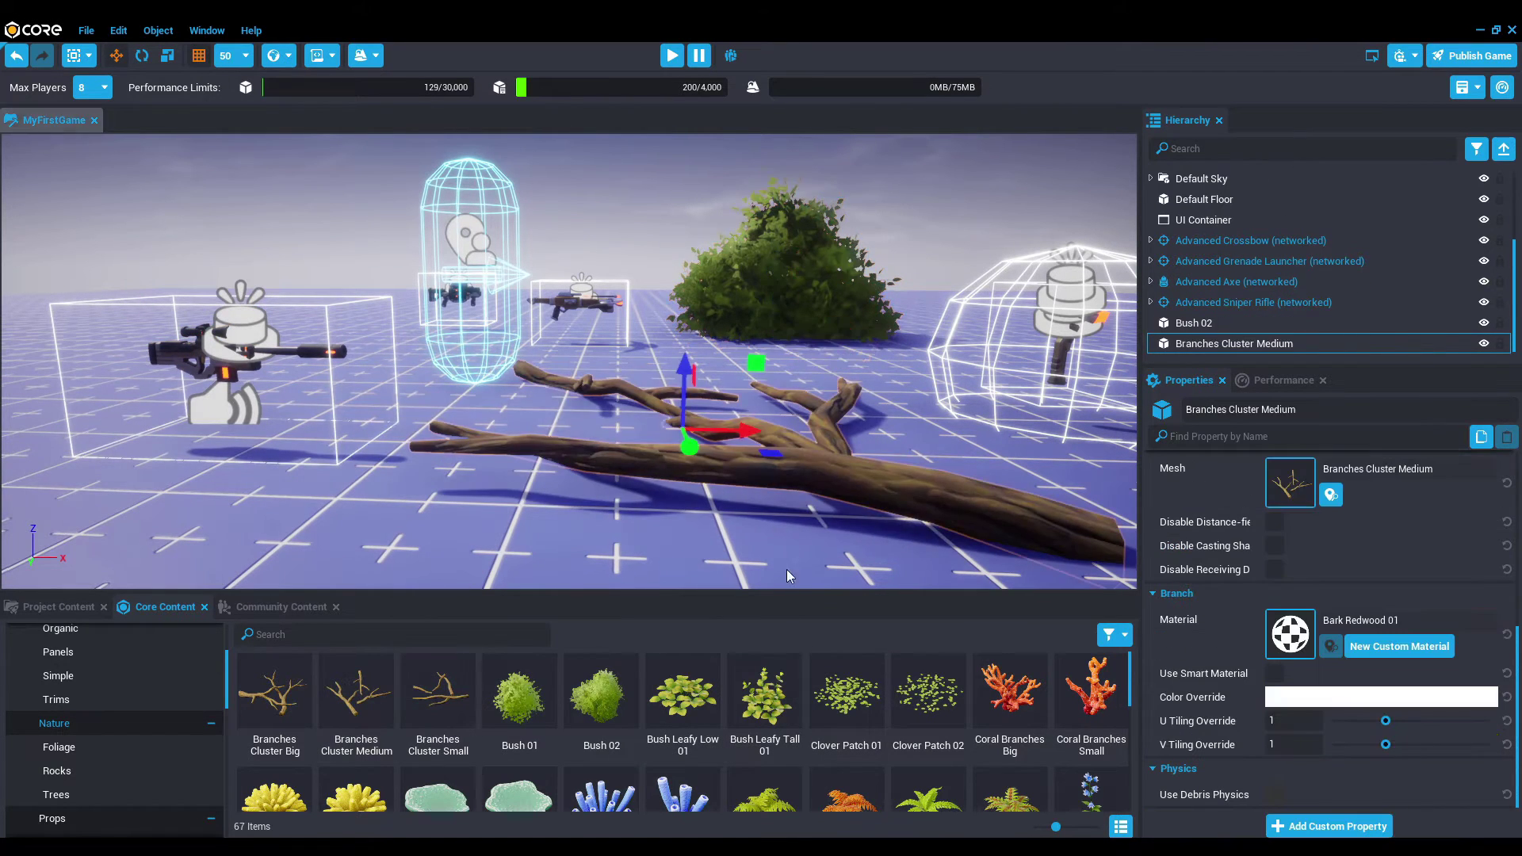
{"action": "scroll", "coordinate": [644, 471], "scroll_direction": "down", "scroll_amount": 2}
{"action": "scroll", "coordinate": [644, 470], "scroll_direction": "down", "scroll_amount": 3}
{"action": "left_click_drag", "start_coordinate": [1009, 696], "coordinate": [252, 446]}
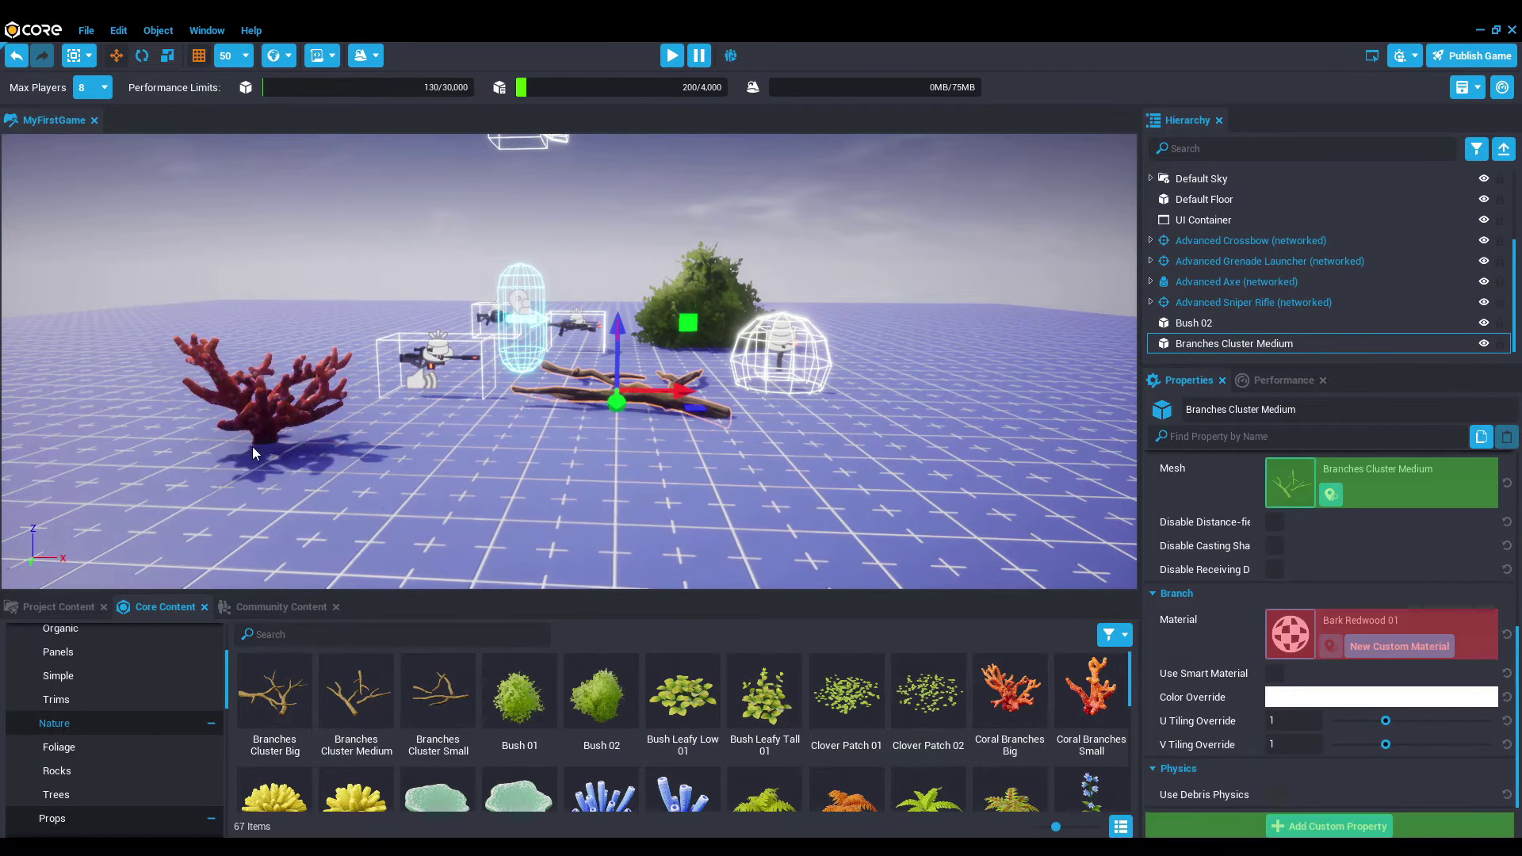
Step: Add Fern 01, Fern 02, Fern 03, Flower Bellflower 01 and Coral Tubes Big in front of the weapons
{"action": "scroll", "coordinate": [852, 769], "scroll_direction": "down", "scroll_amount": 2}
{"action": "left_click_drag", "start_coordinate": [777, 761], "coordinate": [983, 447]}
{"action": "left_click_drag", "start_coordinate": [846, 733], "coordinate": [674, 508]}
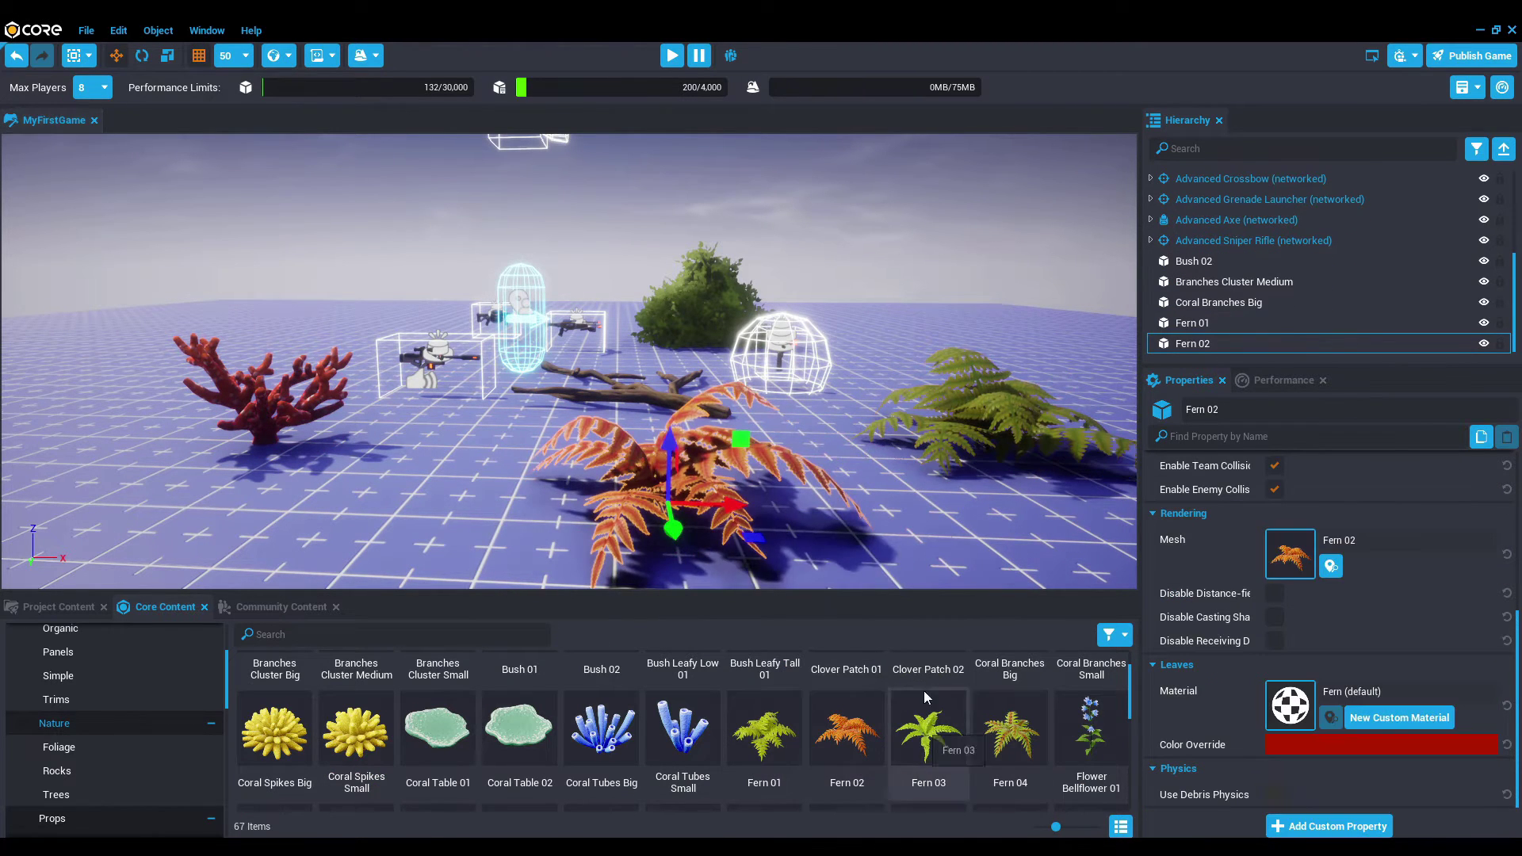
{"action": "left_click_drag", "start_coordinate": [924, 691], "coordinate": [918, 569]}
{"action": "left_click_drag", "start_coordinate": [857, 434], "coordinate": [854, 491]}
{"action": "left_click_drag", "start_coordinate": [1086, 743], "coordinate": [309, 539]}
{"action": "left_click_drag", "start_coordinate": [602, 729], "coordinate": [471, 571]}
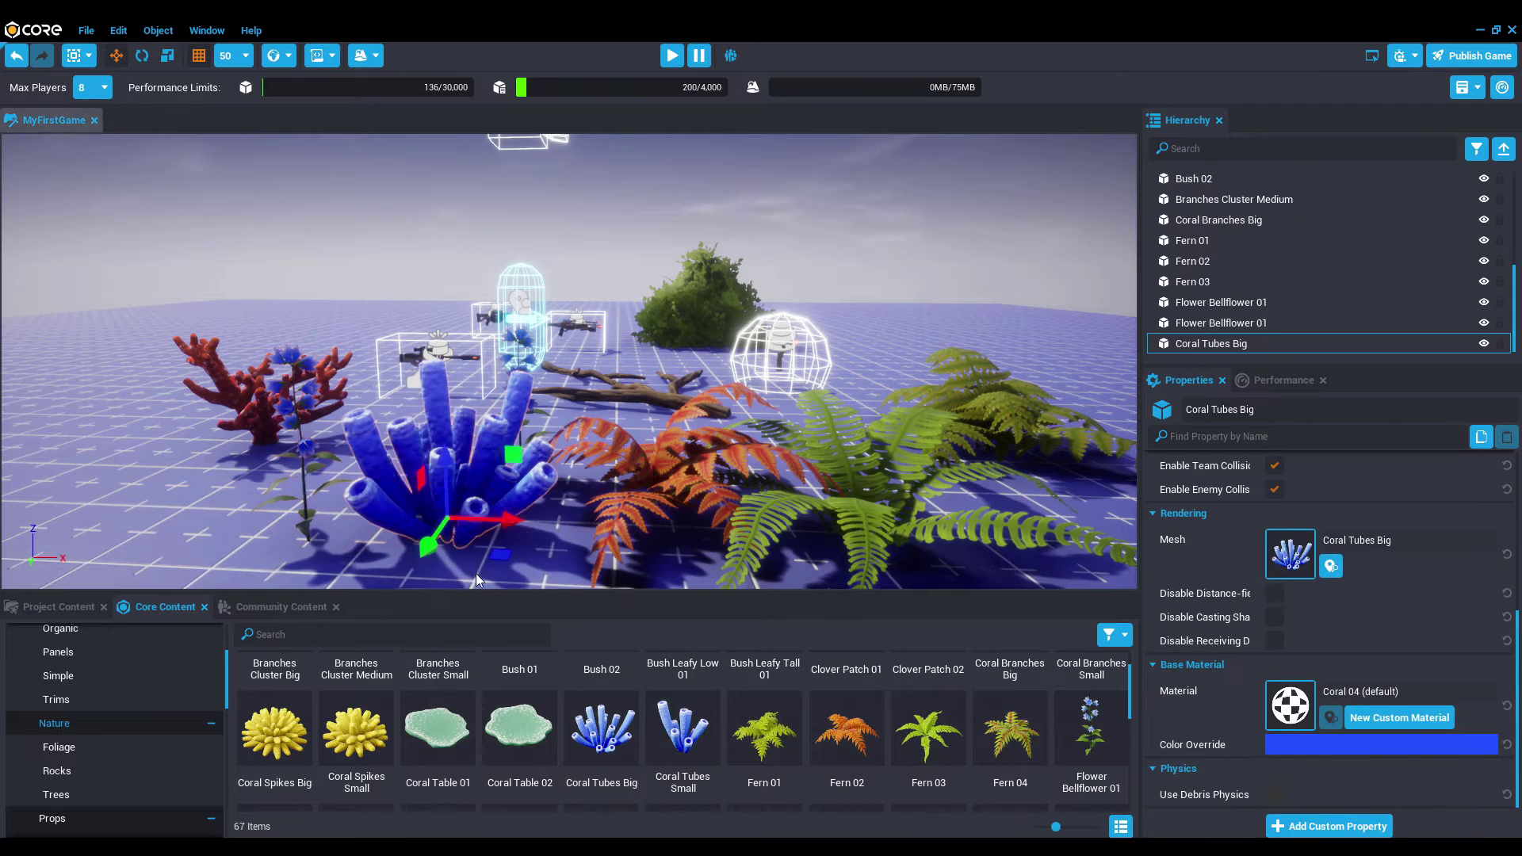
Step: Place Rock 03, Rock Hexagonal and Rock Pile 002 from the Rocks category around the plants, adjusting the last two rocks' height
{"action": "scroll", "coordinate": [527, 529], "scroll_direction": "down", "scroll_amount": 3}
{"action": "left_click", "coordinate": [116, 777]}
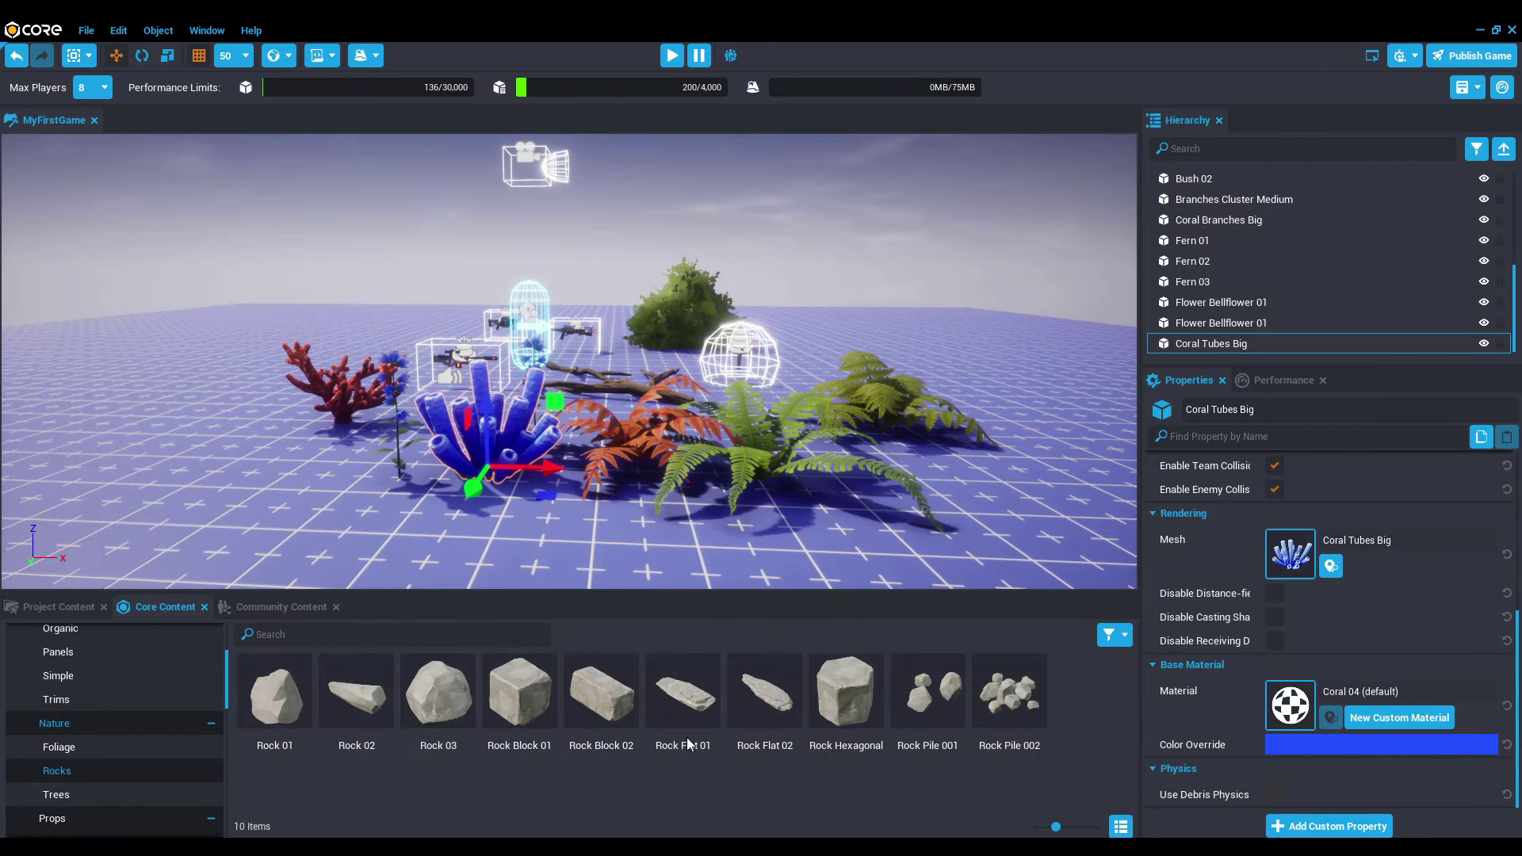
{"action": "left_click_drag", "start_coordinate": [438, 697], "coordinate": [112, 434]}
{"action": "left_click_drag", "start_coordinate": [832, 706], "coordinate": [988, 387]}
{"action": "mouse_move", "coordinate": [997, 326]}
{"action": "left_mouse_down"}
{"action": "mouse_move", "coordinate": [1011, 282]}
{"action": "mouse_move", "coordinate": [1005, 309]}
{"action": "left_mouse_up"}
{"action": "left_click_drag", "start_coordinate": [1021, 698], "coordinate": [854, 335]}
{"action": "left_click_drag", "start_coordinate": [859, 250], "coordinate": [861, 240]}
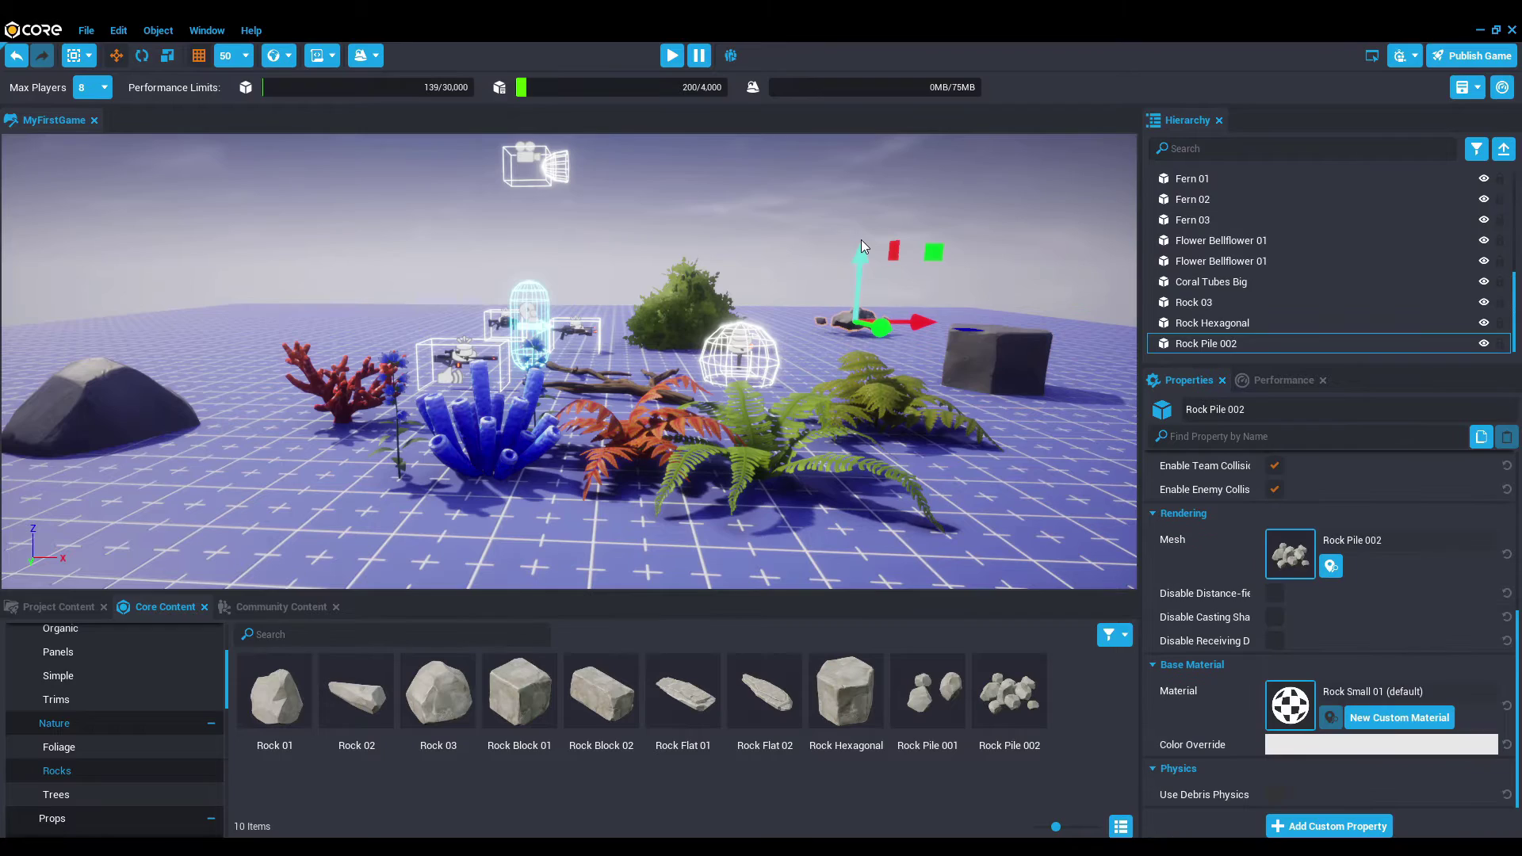
Step: Play-test the scene in preview mode by equipping the Advanced Crossbow and shooting toward the hexagonal rock, and end the preview
{"action": "key", "text": "equal"}
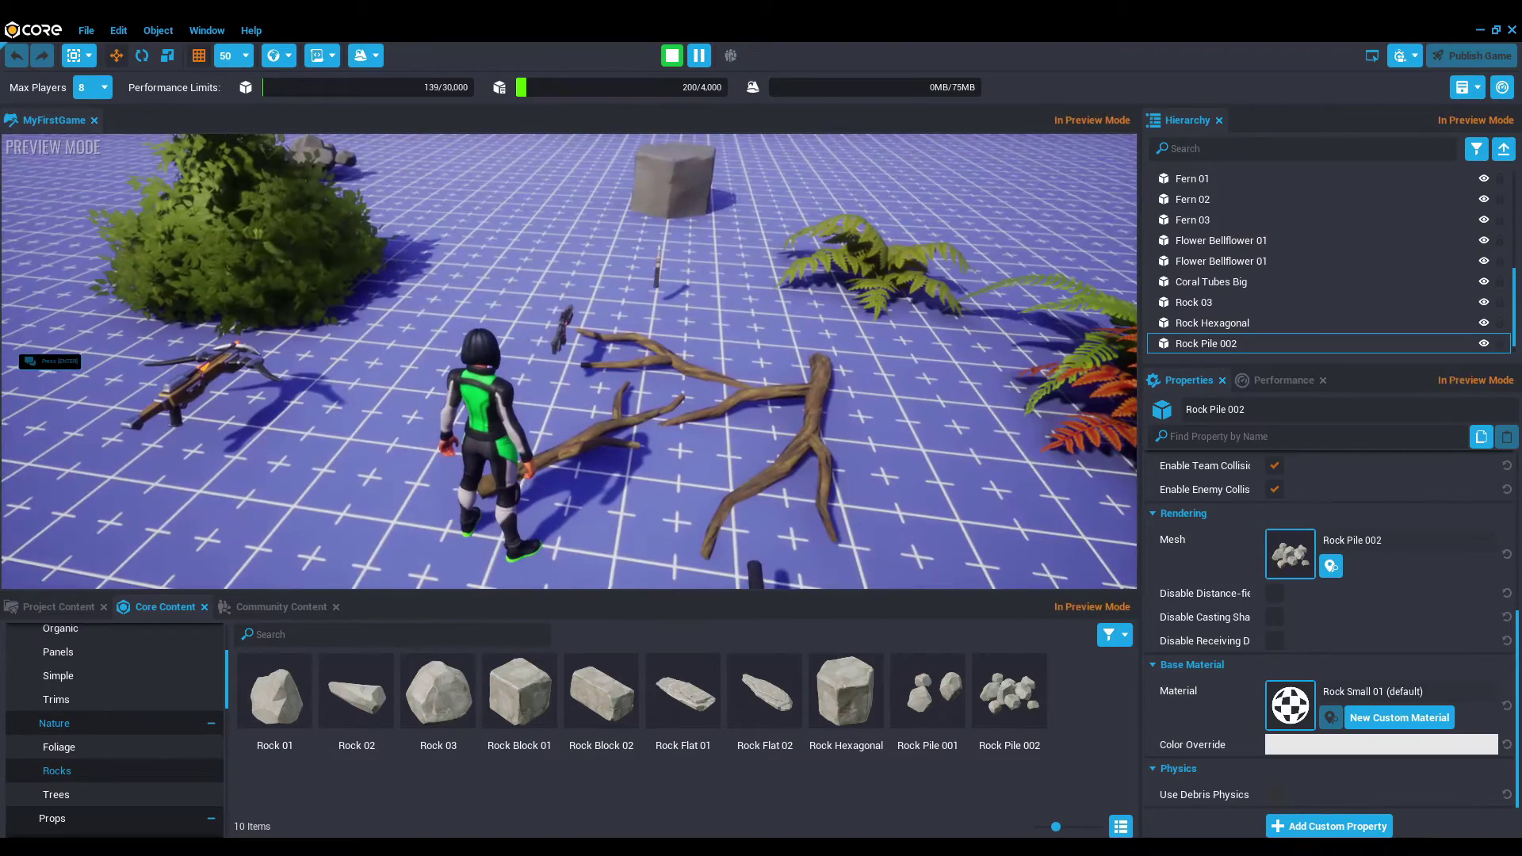
{"action": "key", "text": "w"}
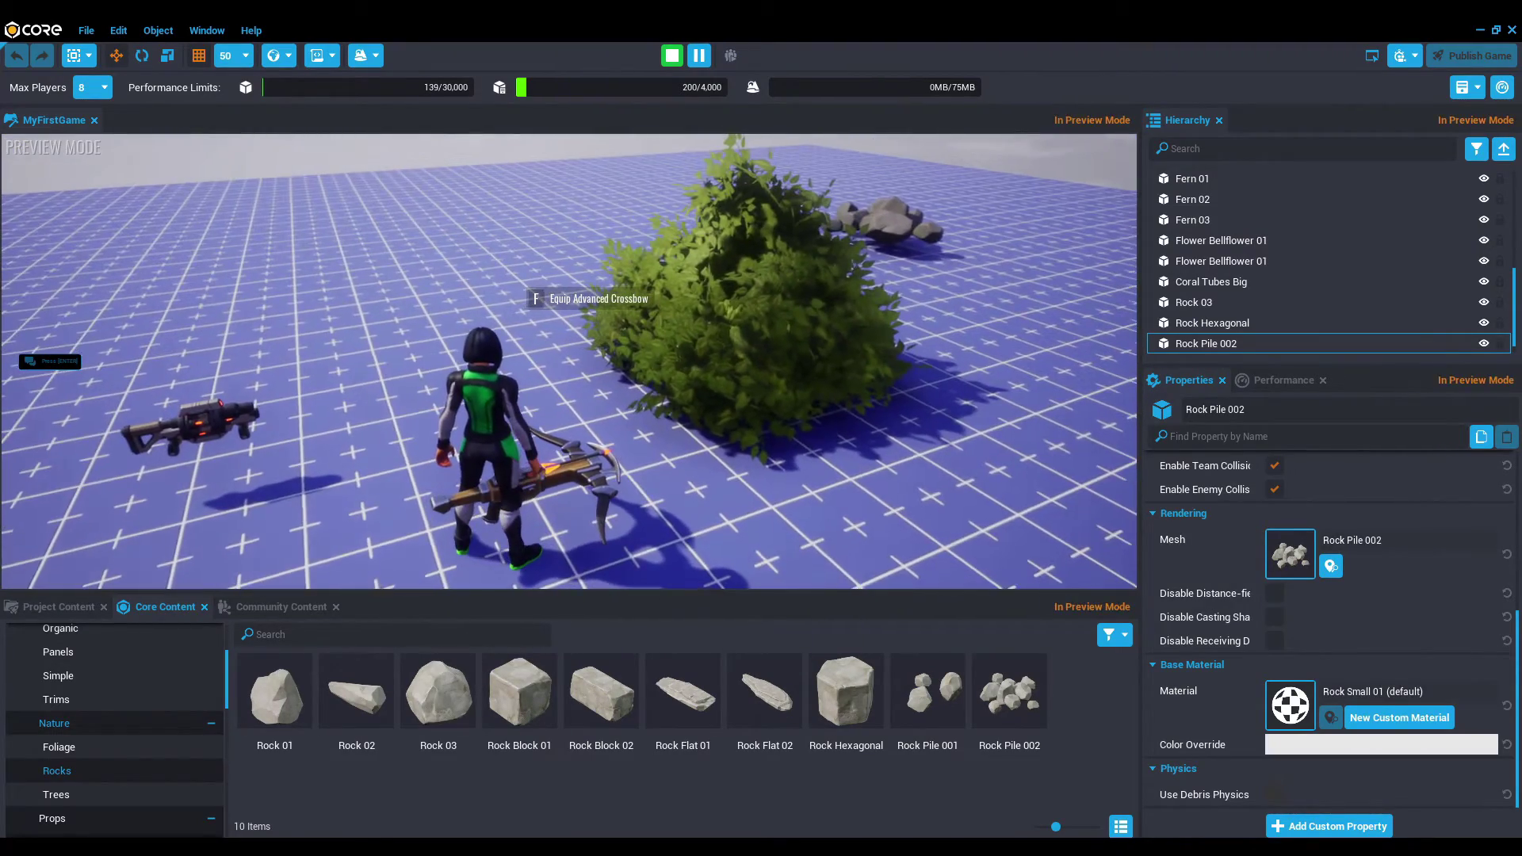
{"action": "key", "text": "f"}
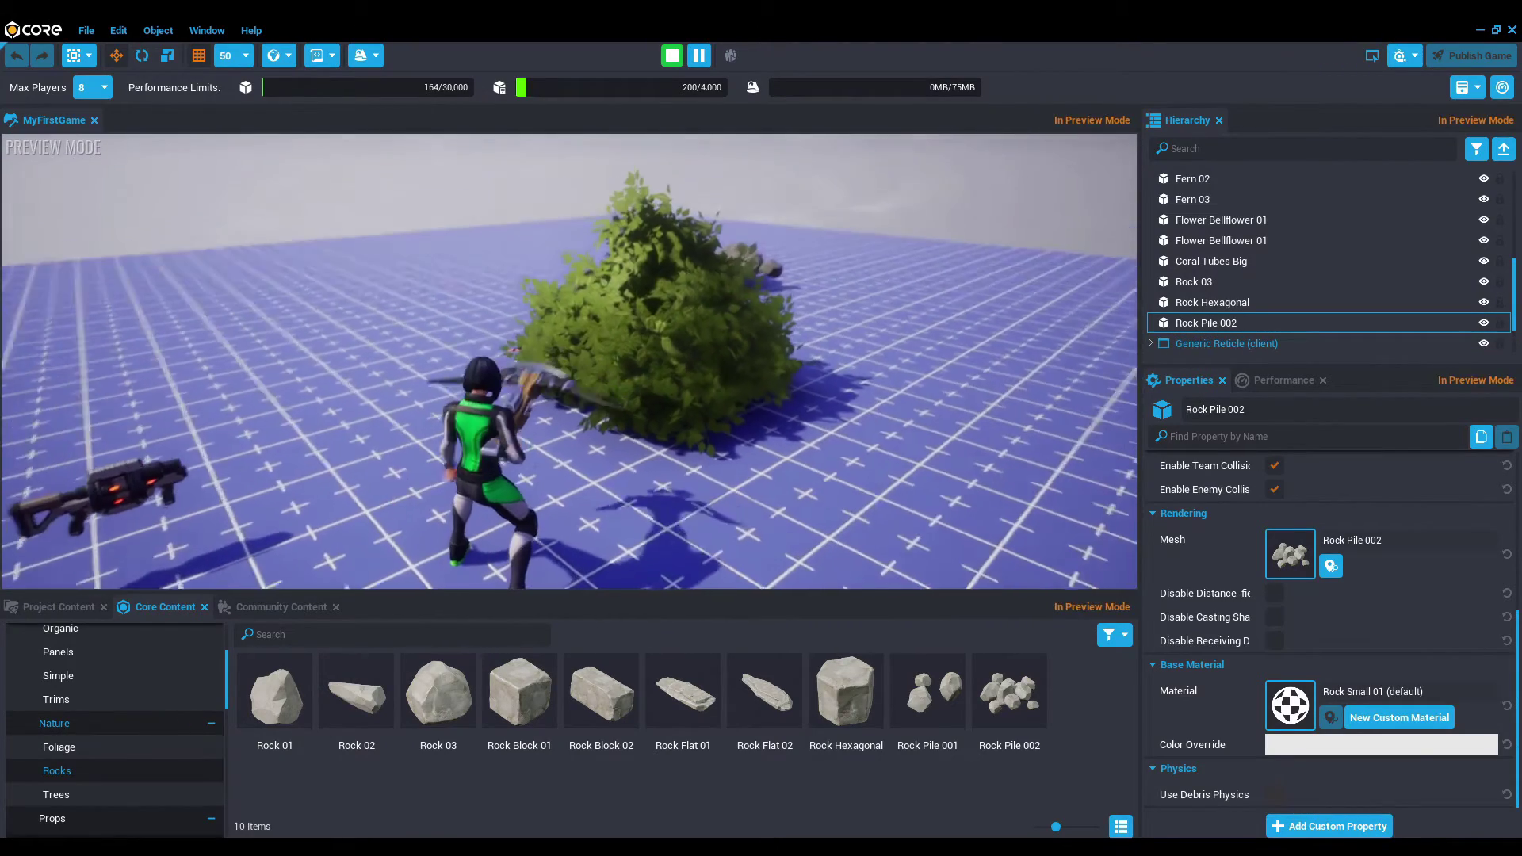
{"action": "key", "text": "w"}
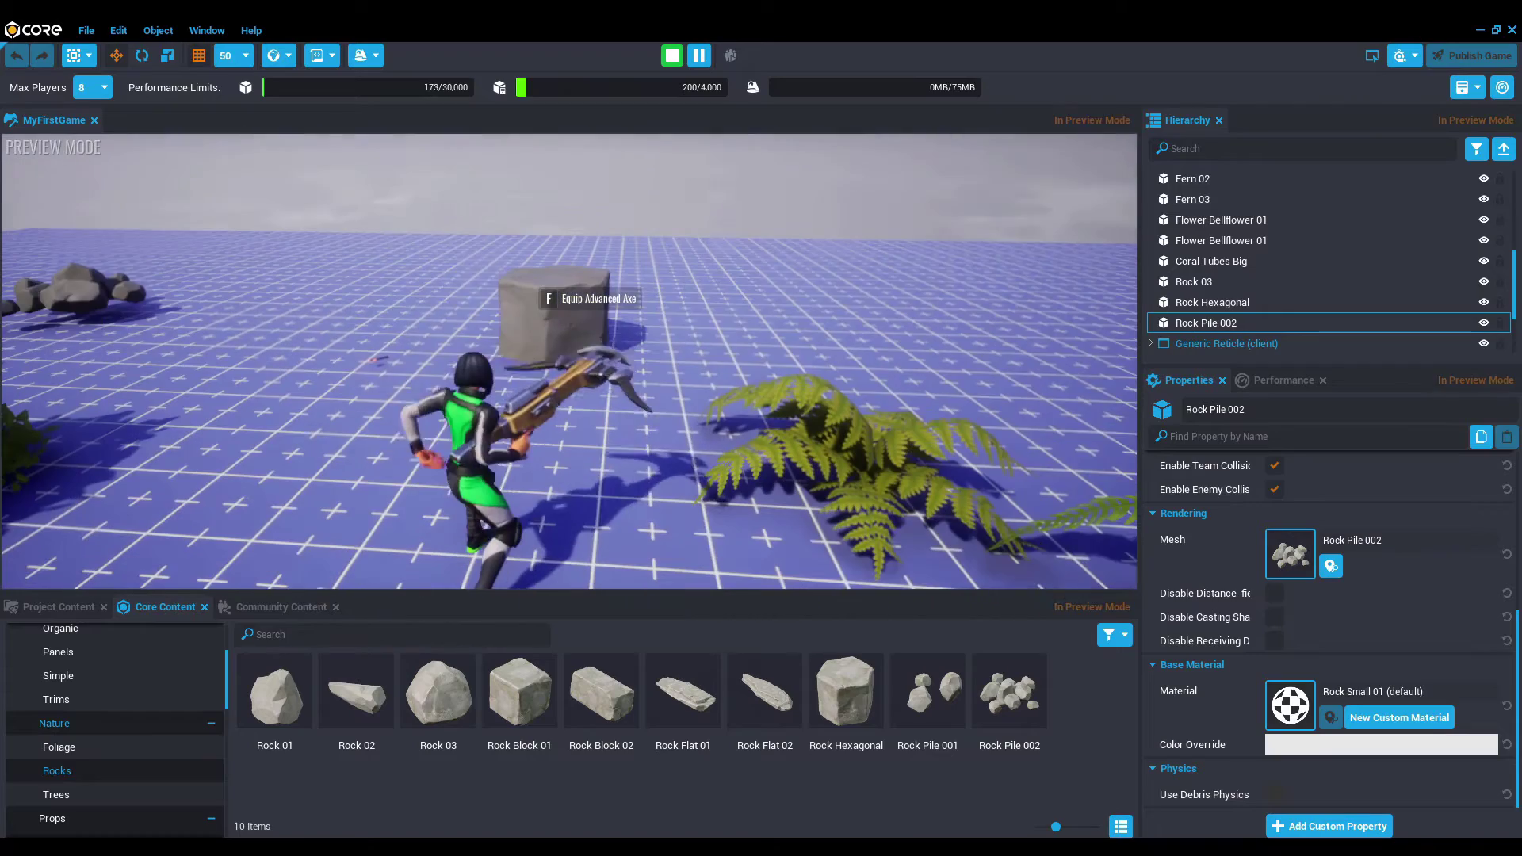
{"action": "left_click", "coordinate": [568, 361]}
{"action": "key", "text": "d"}
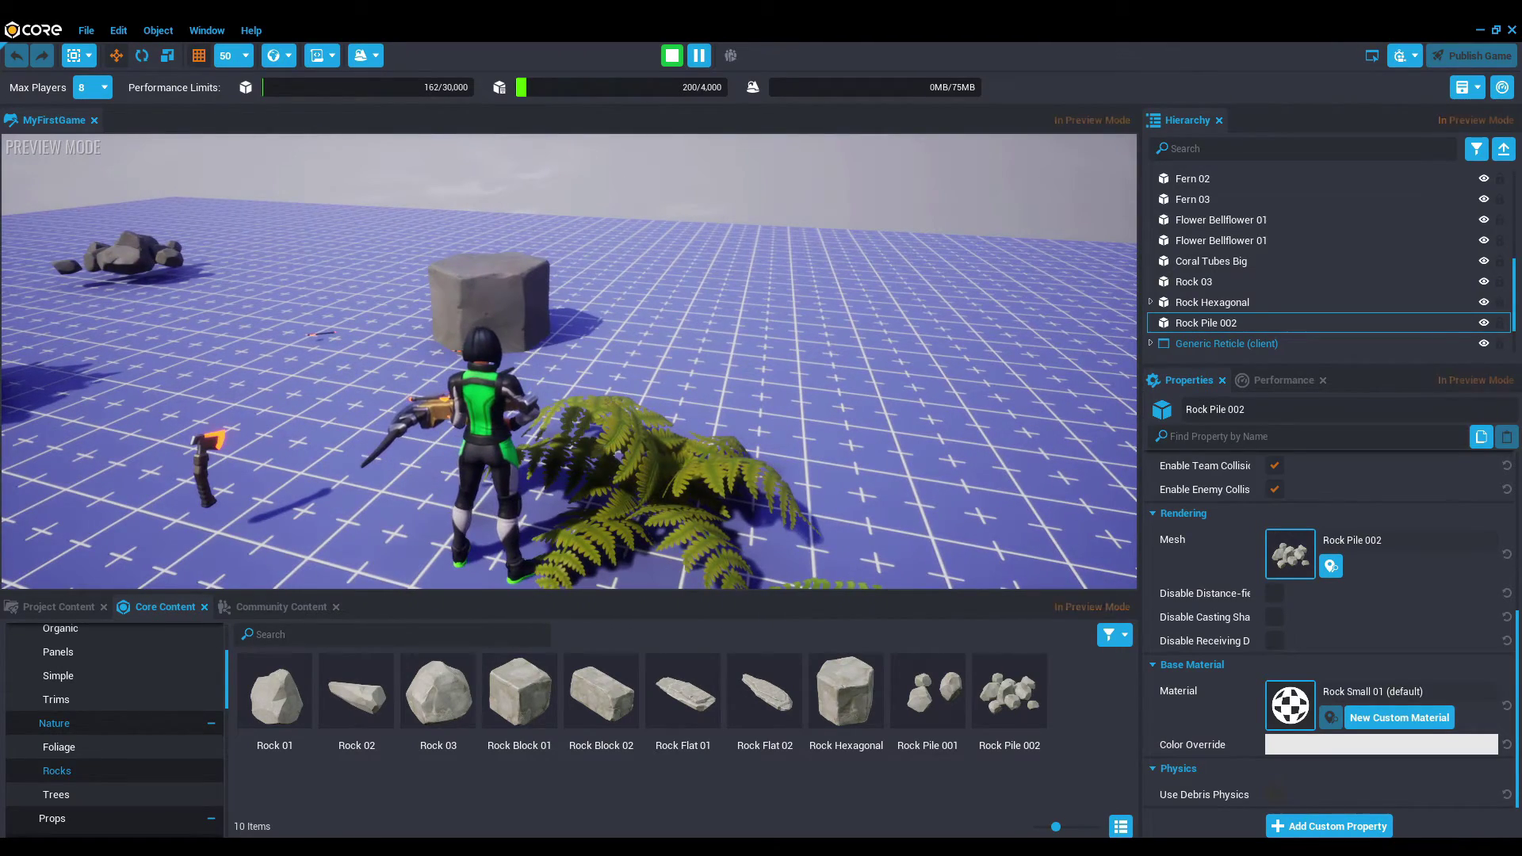
{"action": "key", "text": "d"}
{"action": "key", "text": "Escape"}
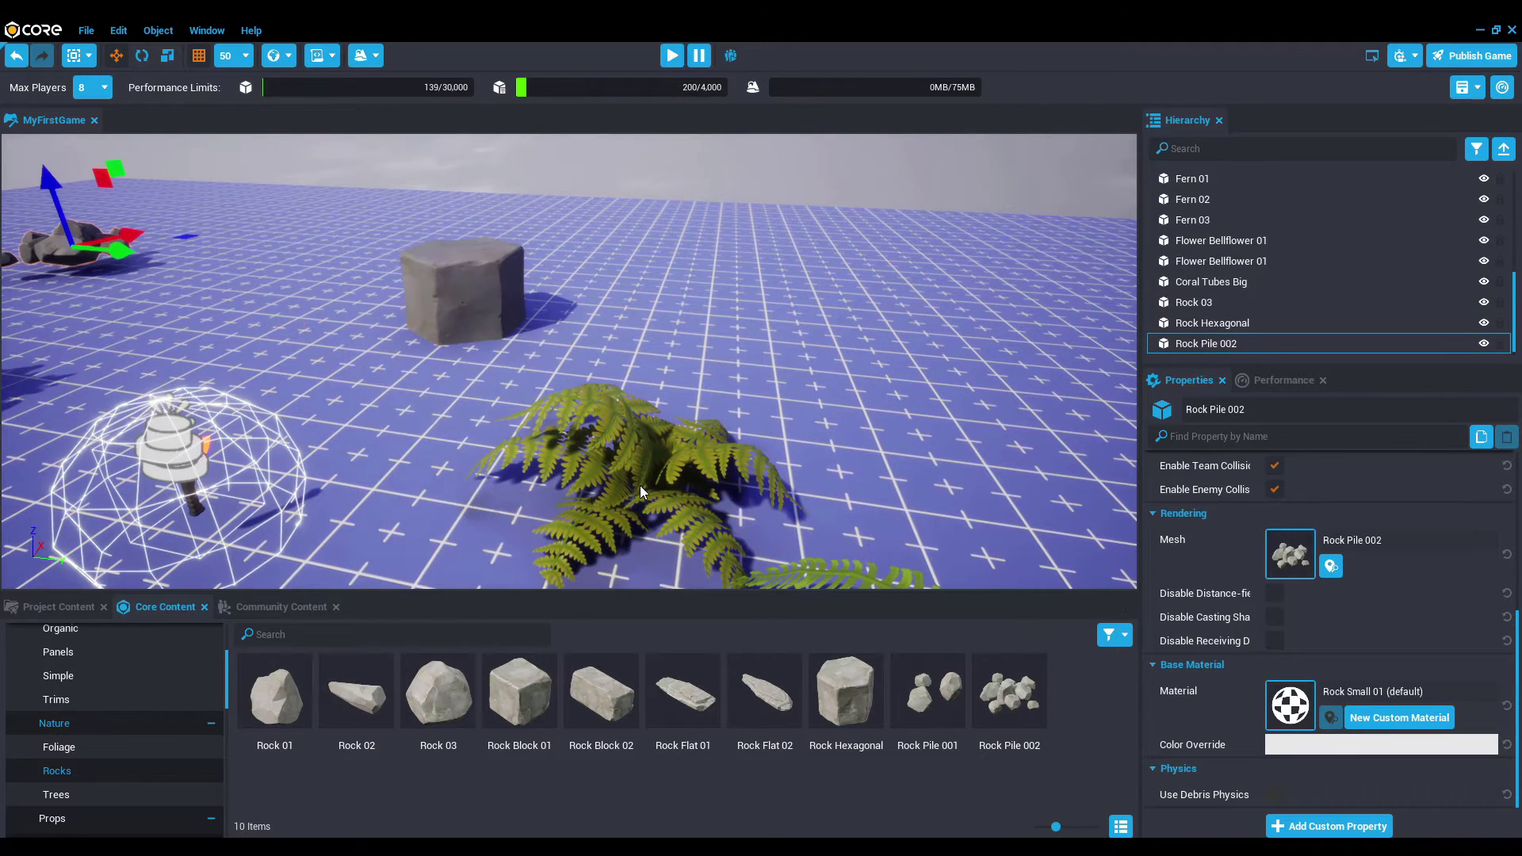
Step: Select the Advanced Crossbow in the hierarchy and examine its weapon properties
{"action": "left_click", "coordinate": [1221, 279]}
{"action": "scroll", "coordinate": [1220, 279], "scroll_direction": "up", "scroll_amount": 5}
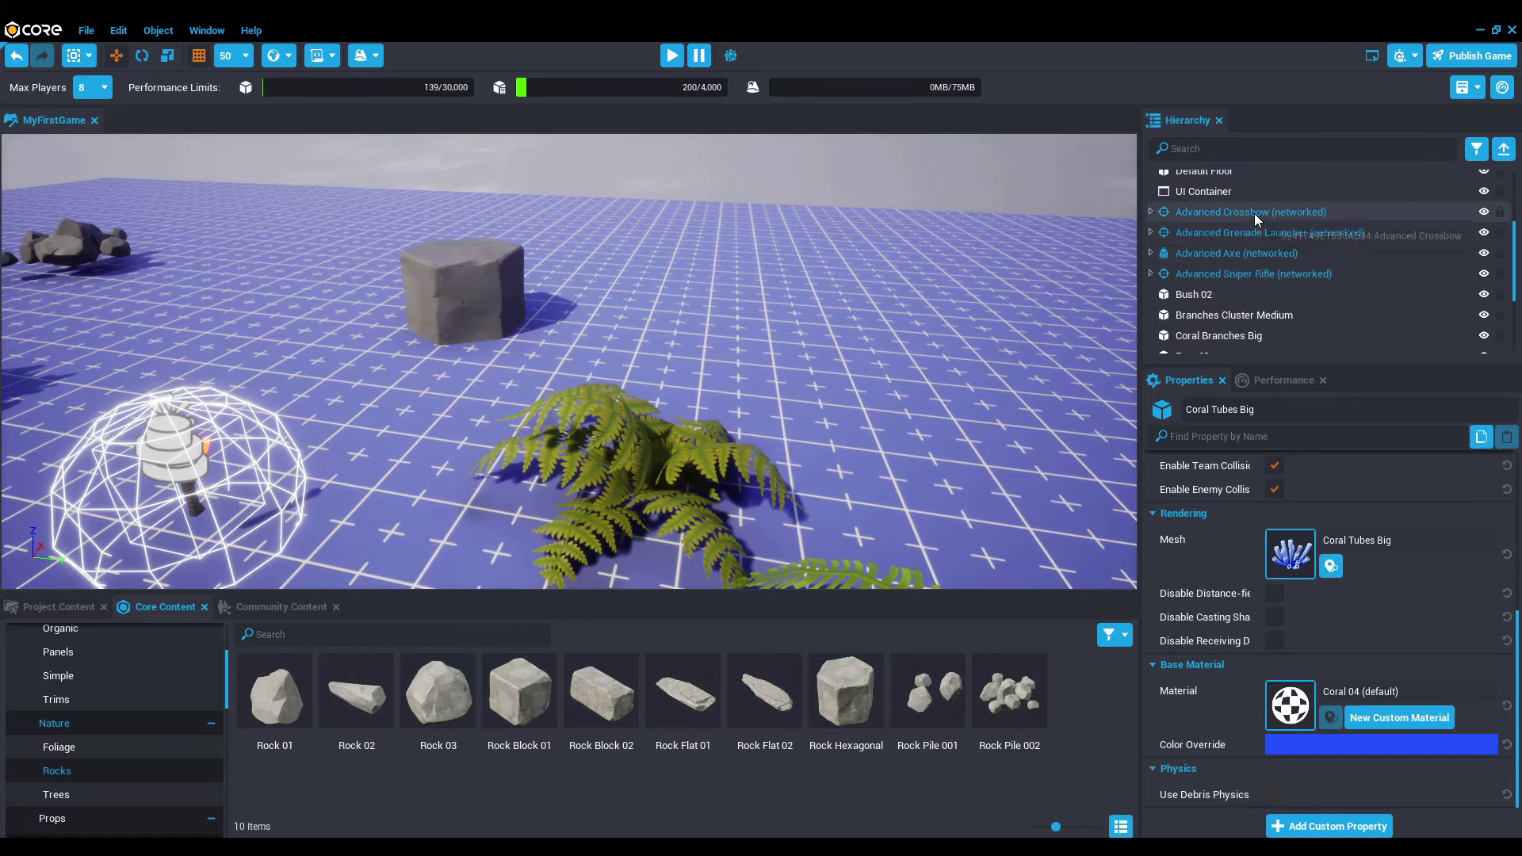
{"action": "left_click", "coordinate": [1254, 213]}
{"action": "scroll", "coordinate": [1248, 598], "scroll_direction": "down", "scroll_amount": 5}
{"action": "scroll", "coordinate": [1250, 599], "scroll_direction": "down", "scroll_amount": 2}
{"action": "scroll", "coordinate": [1250, 598], "scroll_direction": "up", "scroll_amount": 10}
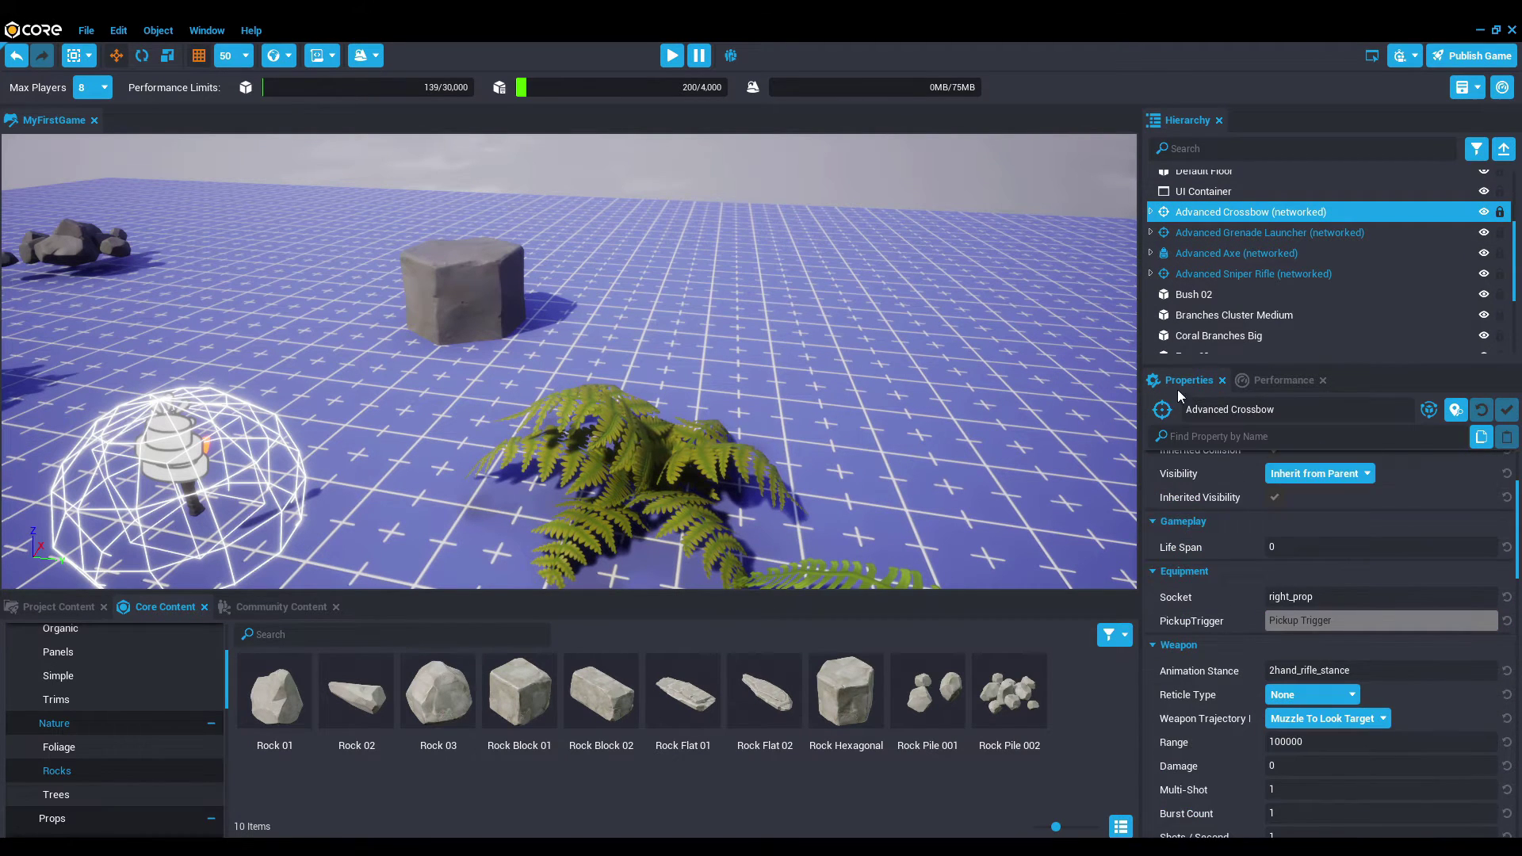
Step: Examine the Advanced Crossbow's Gameplay, Equipment, Weapon, Projectile and VisualEffects properties, including the Muzzle Flash template
{"action": "scroll", "coordinate": [1261, 555], "scroll_direction": "up", "scroll_amount": 3}
{"action": "scroll", "coordinate": [1263, 587], "scroll_direction": "down", "scroll_amount": 2}
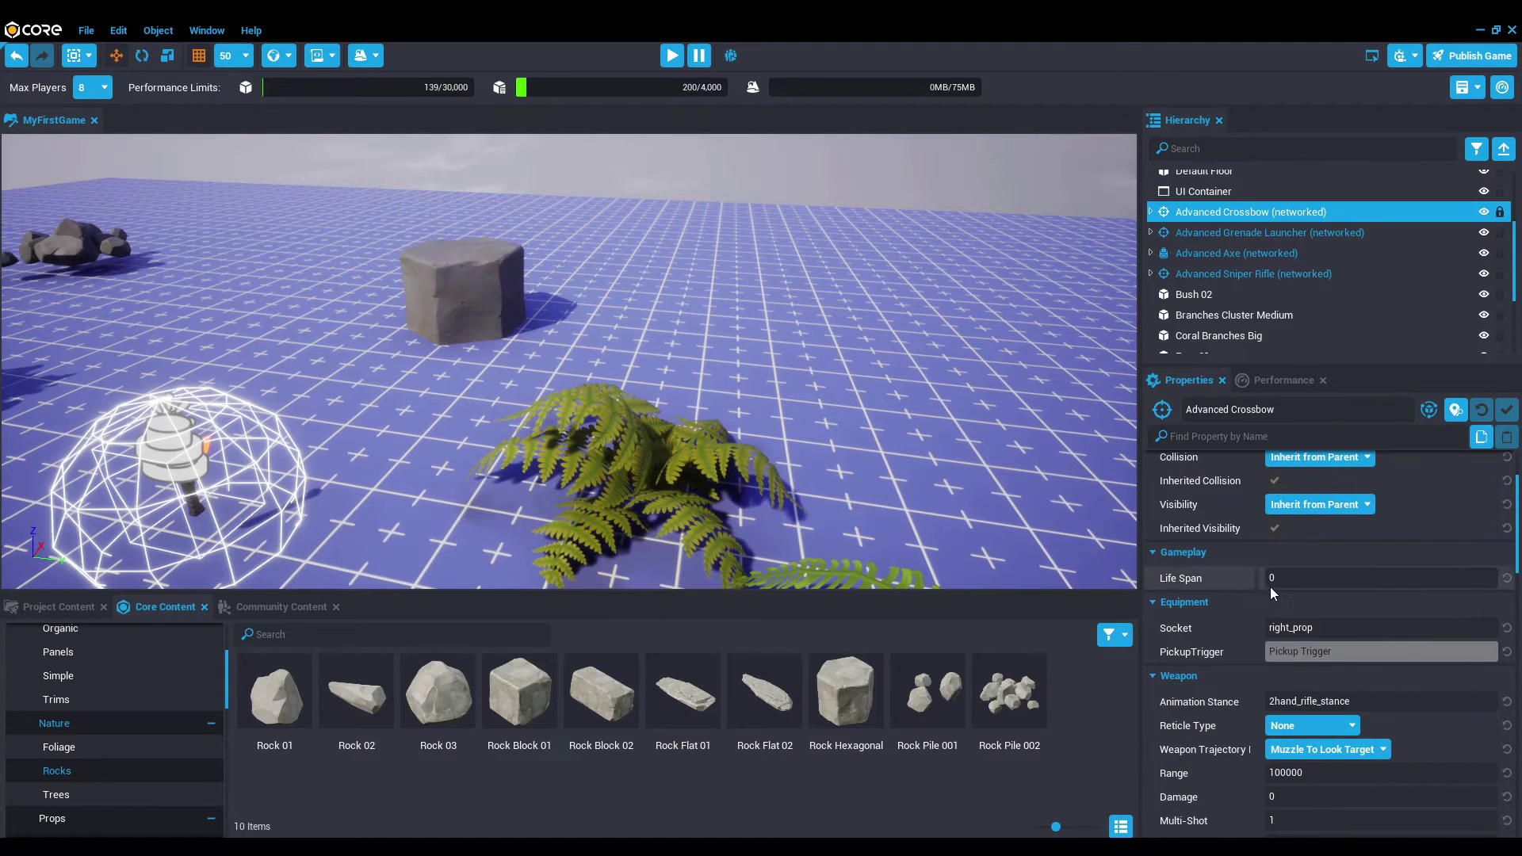
{"action": "scroll", "coordinate": [1248, 642], "scroll_direction": "down", "scroll_amount": 4}
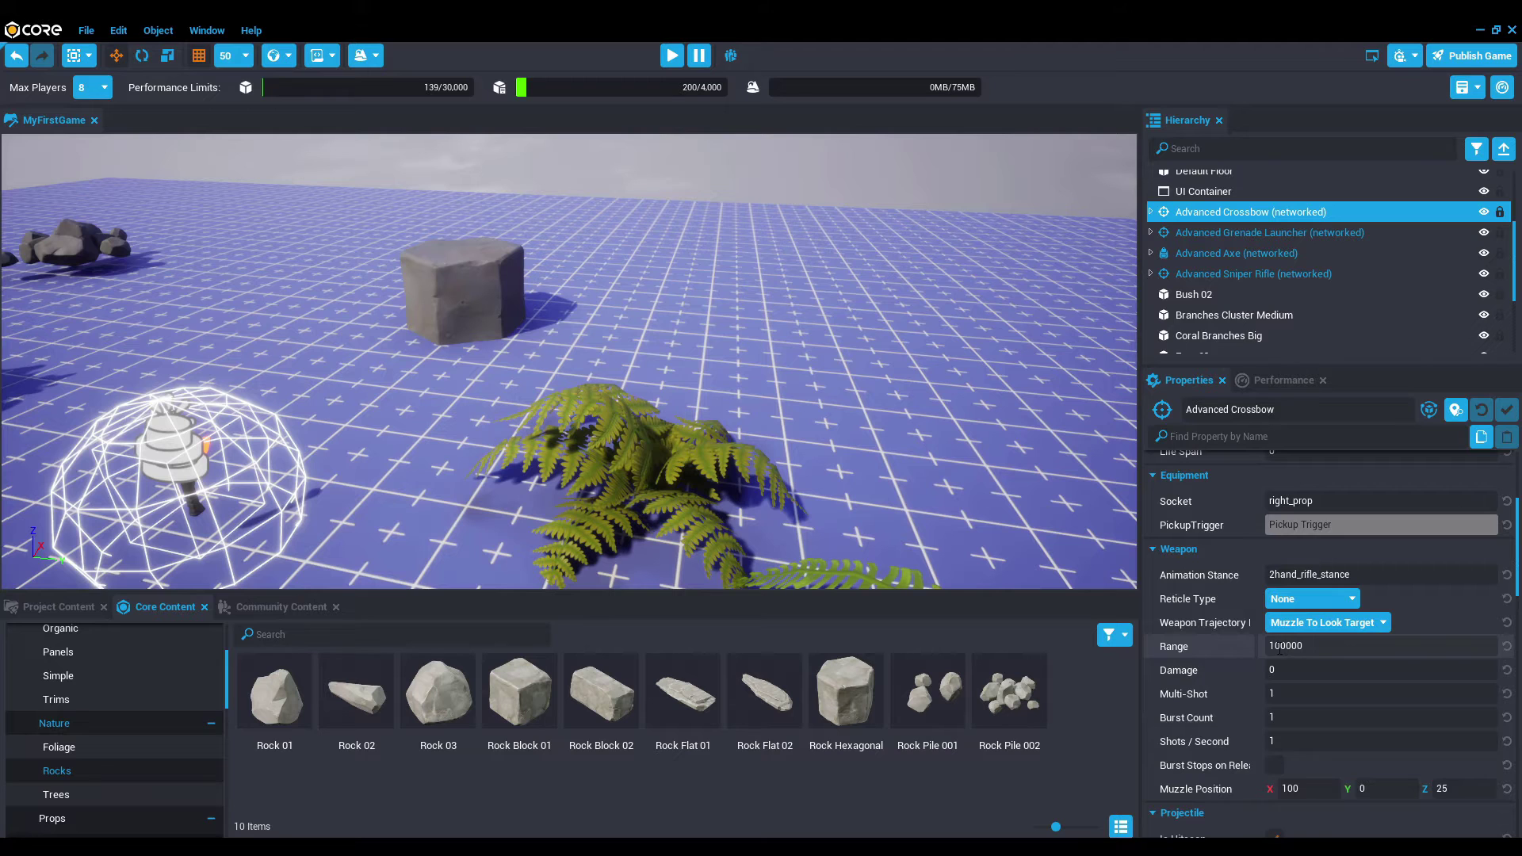
{"action": "scroll", "coordinate": [1227, 692], "scroll_direction": "down", "scroll_amount": 4}
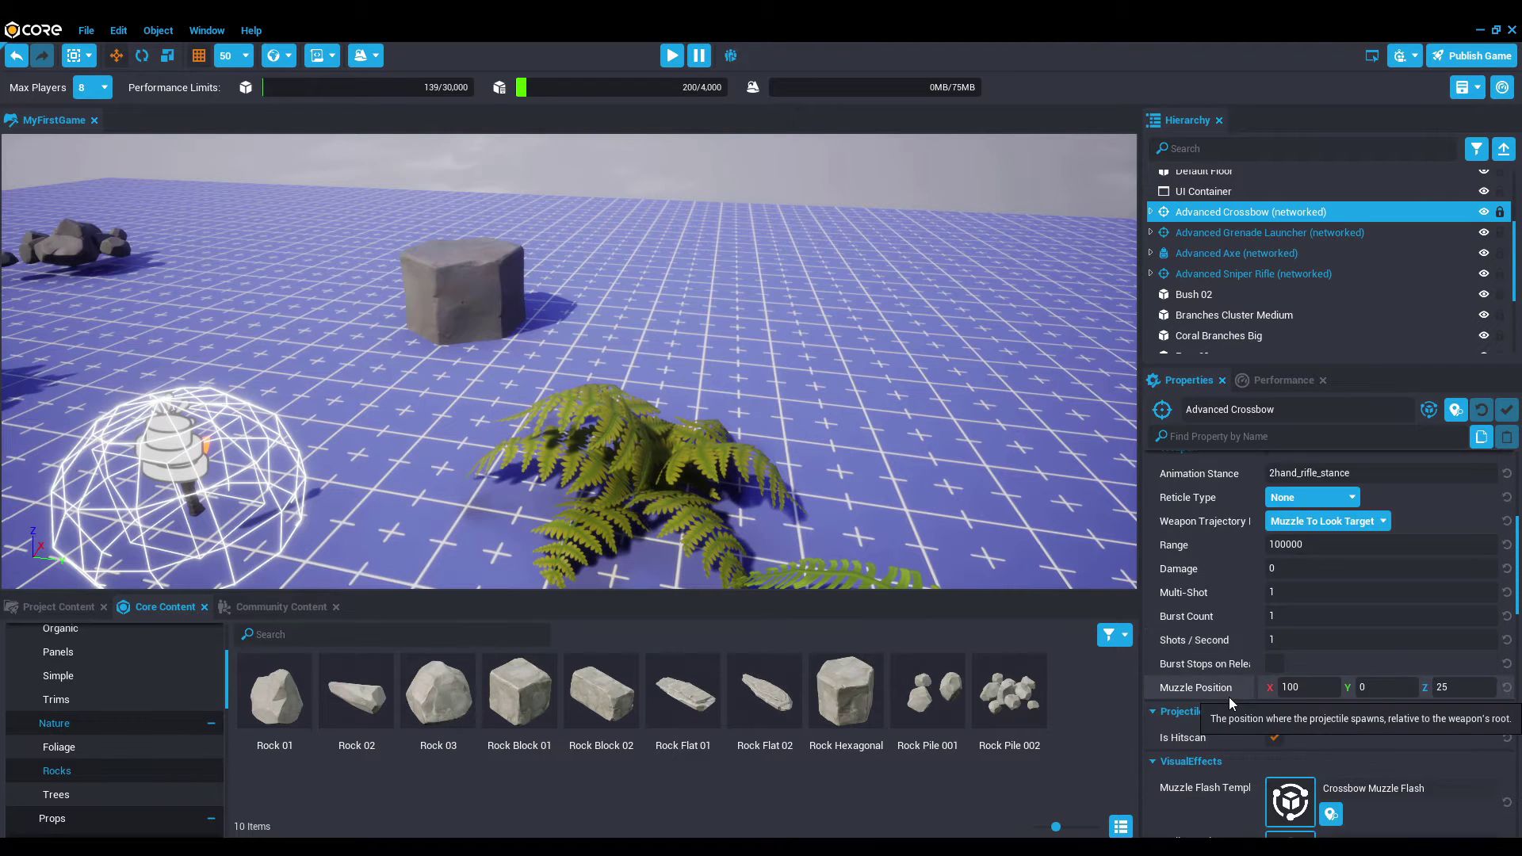
{"action": "scroll", "coordinate": [1229, 697], "scroll_direction": "down", "scroll_amount": 2}
{"action": "scroll", "coordinate": [1213, 672], "scroll_direction": "down", "scroll_amount": 1}
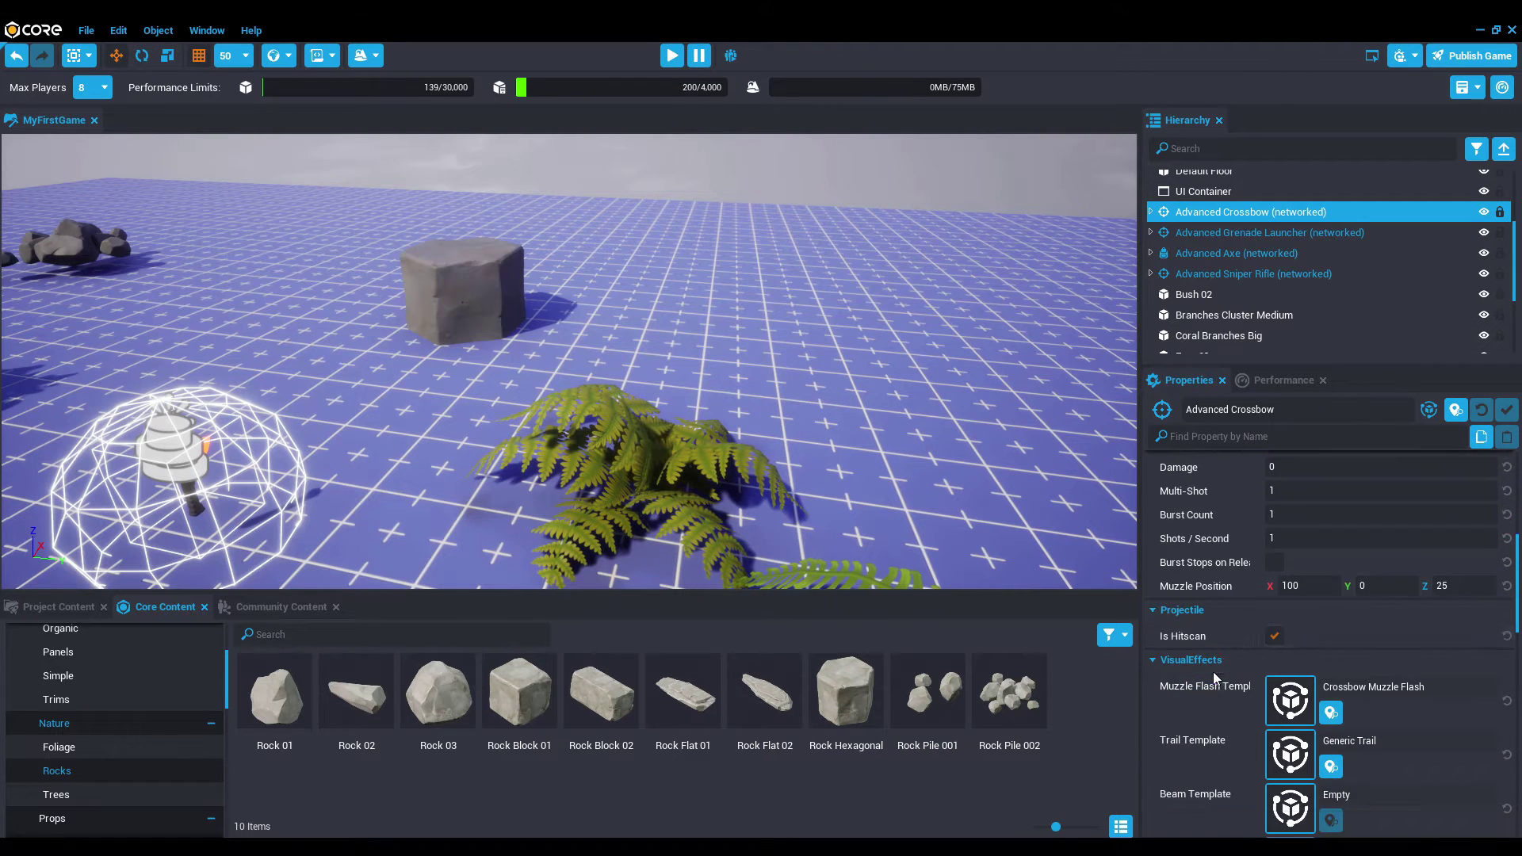
{"action": "scroll", "coordinate": [1252, 663], "scroll_direction": "down", "scroll_amount": 4}
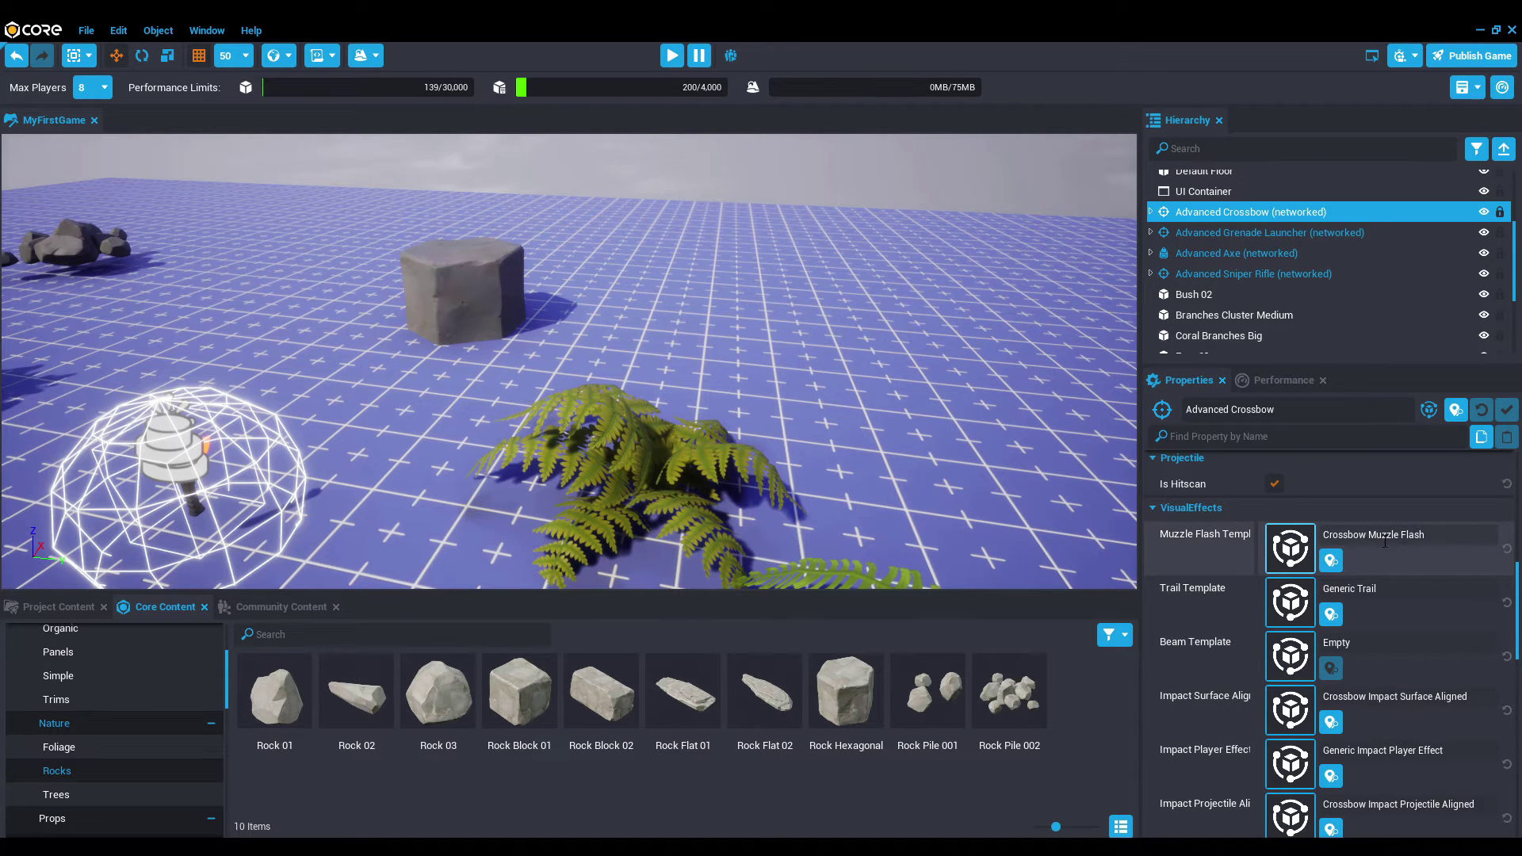
{"action": "left_click", "coordinate": [1335, 538]}
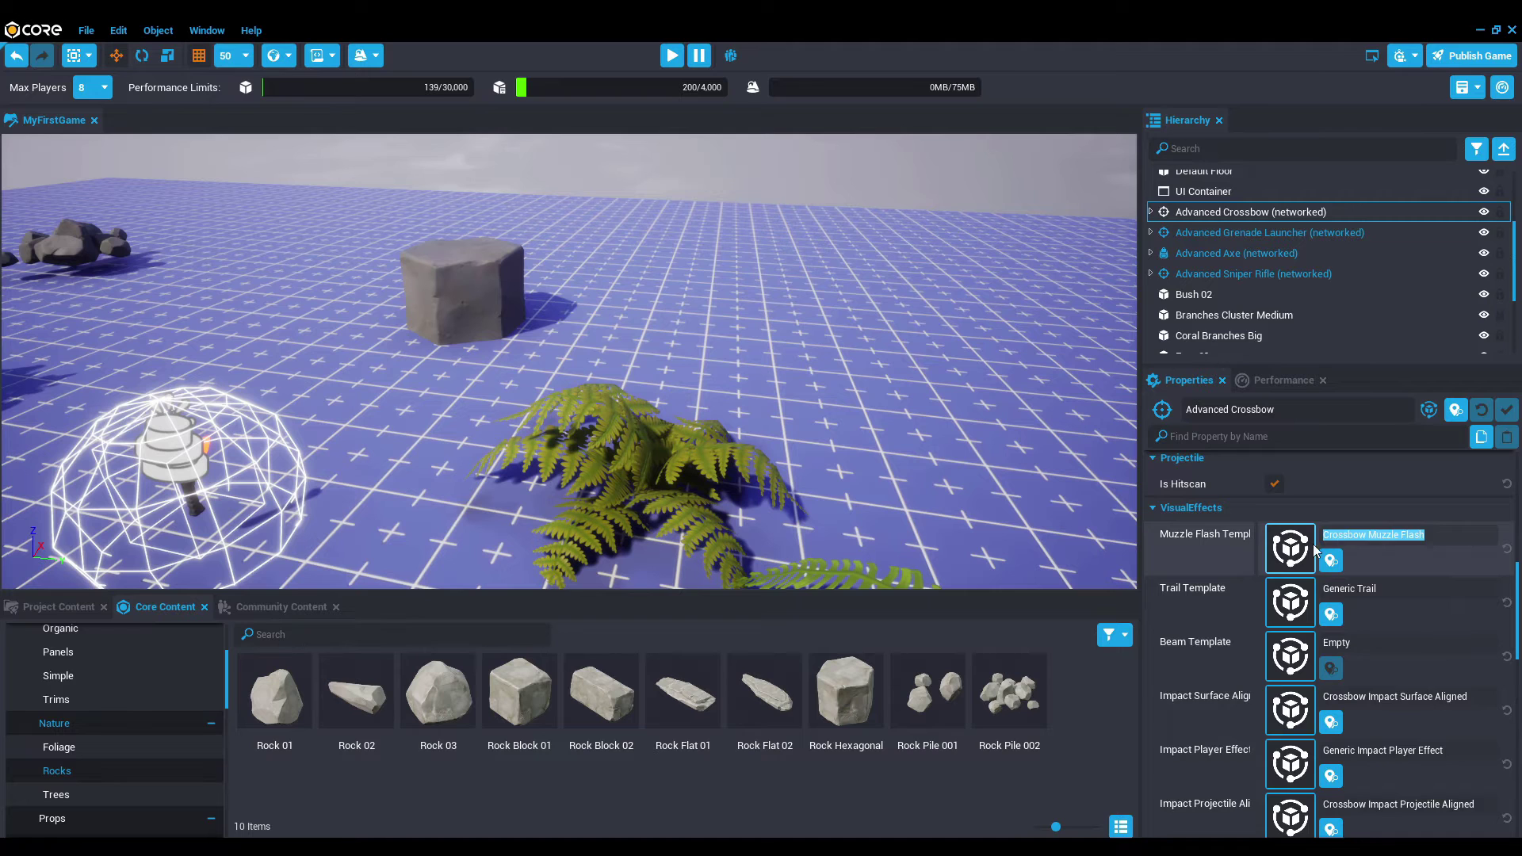
Step: Review the crossbow's Ammo, Spread, Ability and Custom properties, including BaseDamage and HeadshotDamage
{"action": "scroll", "coordinate": [1289, 547], "scroll_direction": "down", "scroll_amount": 6}
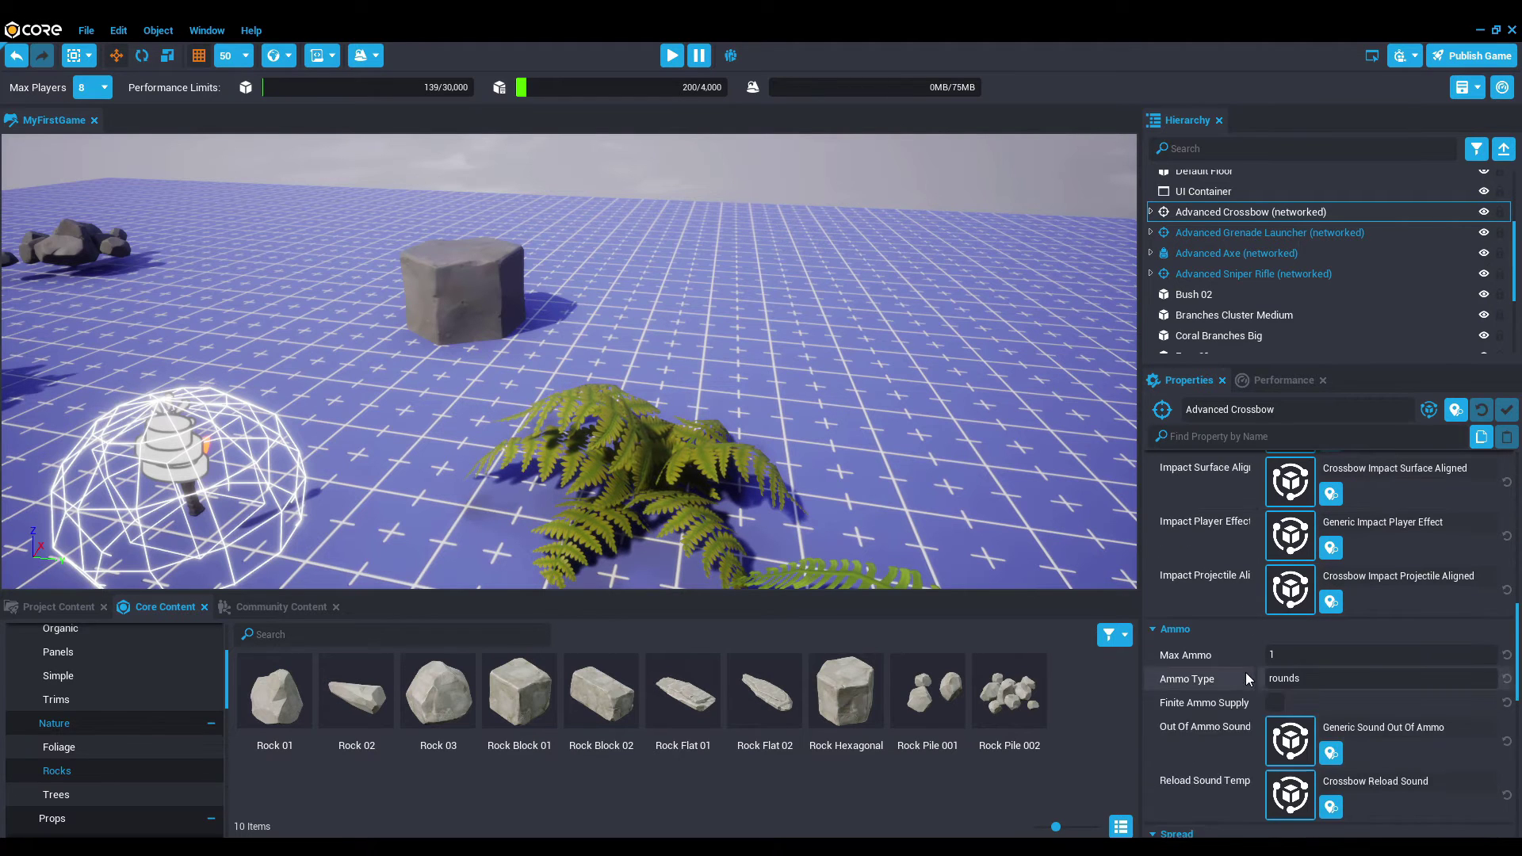
{"action": "scroll", "coordinate": [1237, 667], "scroll_direction": "down", "scroll_amount": 2}
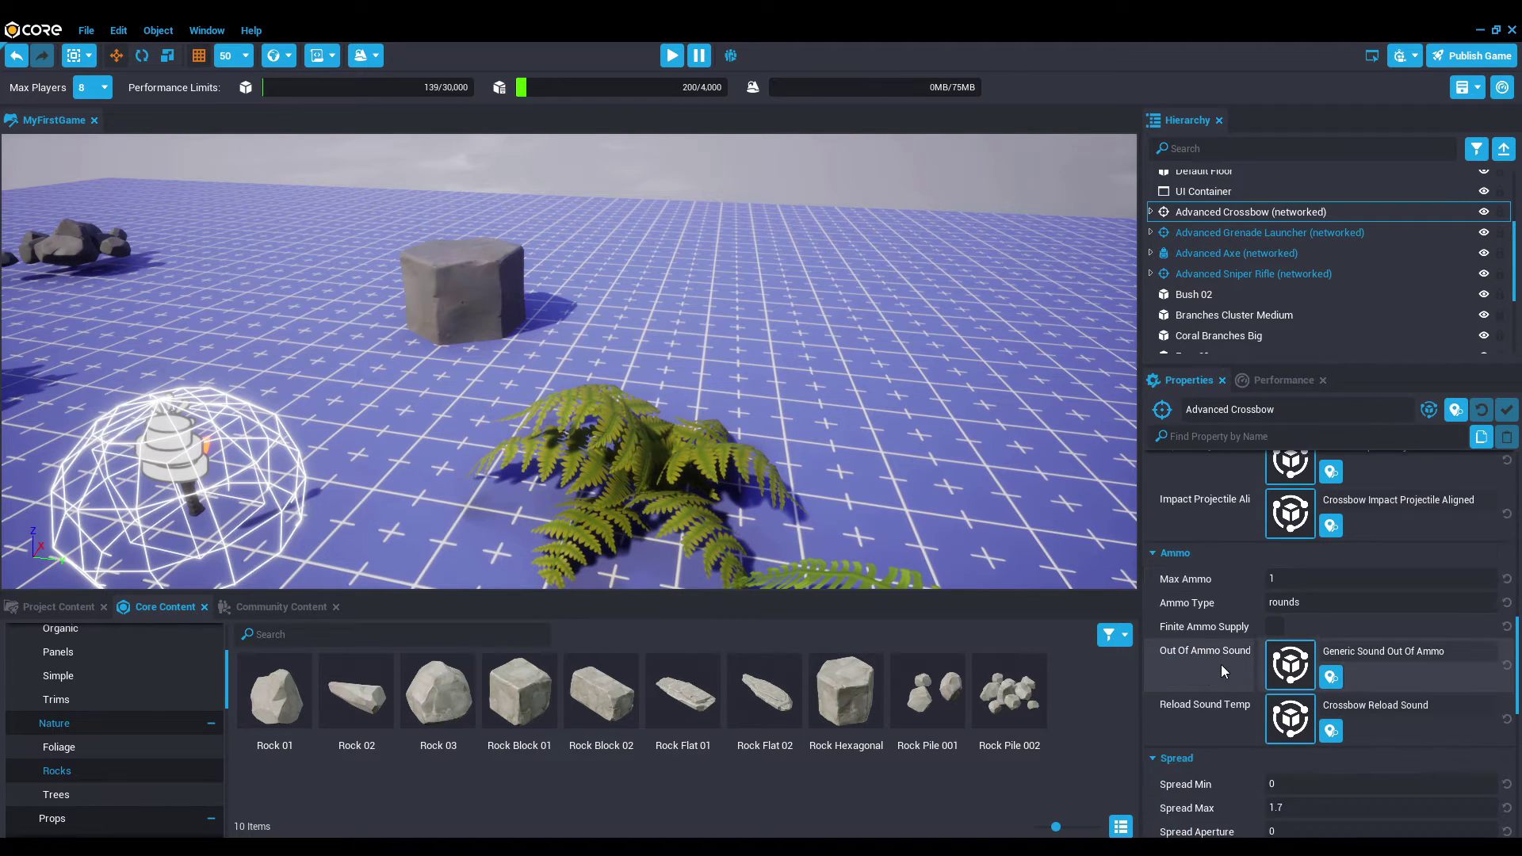
{"action": "scroll", "coordinate": [1225, 671], "scroll_direction": "down", "scroll_amount": 3}
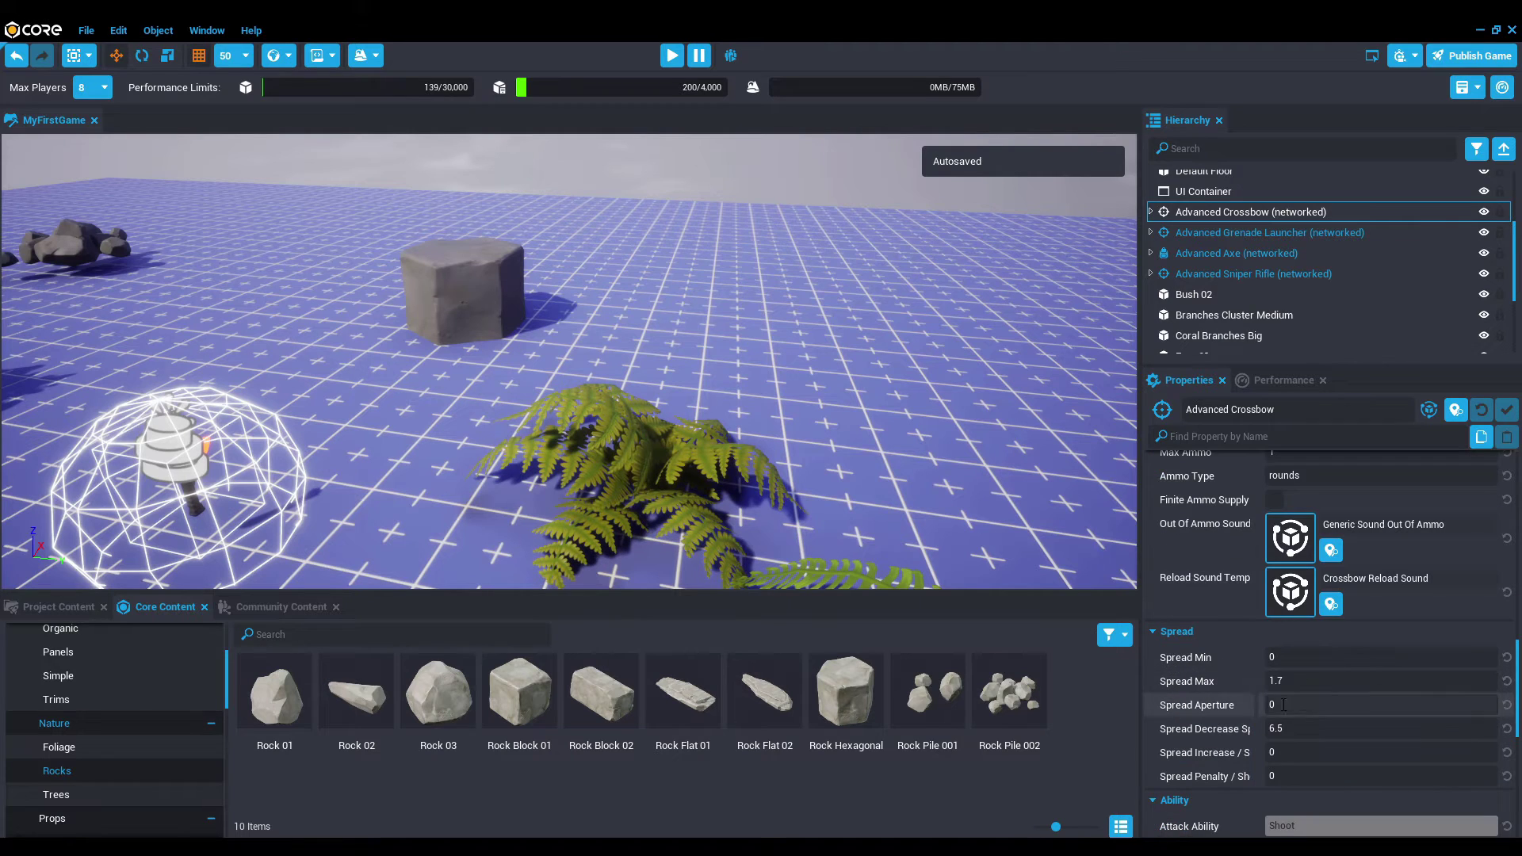
{"action": "scroll", "coordinate": [1253, 701], "scroll_direction": "down", "scroll_amount": 8}
{"action": "scroll", "coordinate": [1253, 701], "scroll_direction": "down", "scroll_amount": 5}
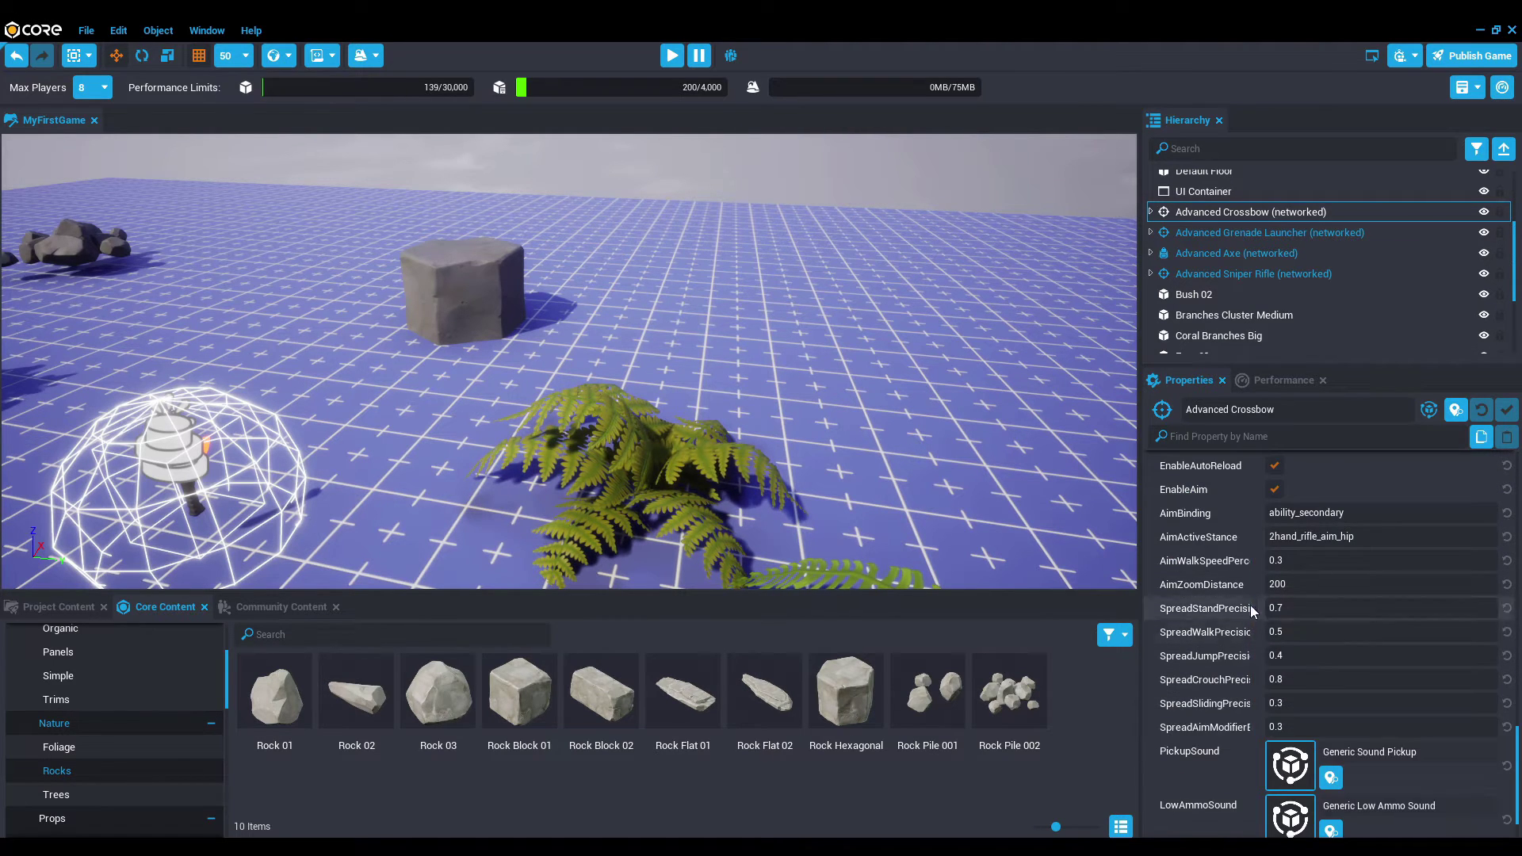
{"action": "scroll", "coordinate": [1243, 631], "scroll_direction": "down", "scroll_amount": 2}
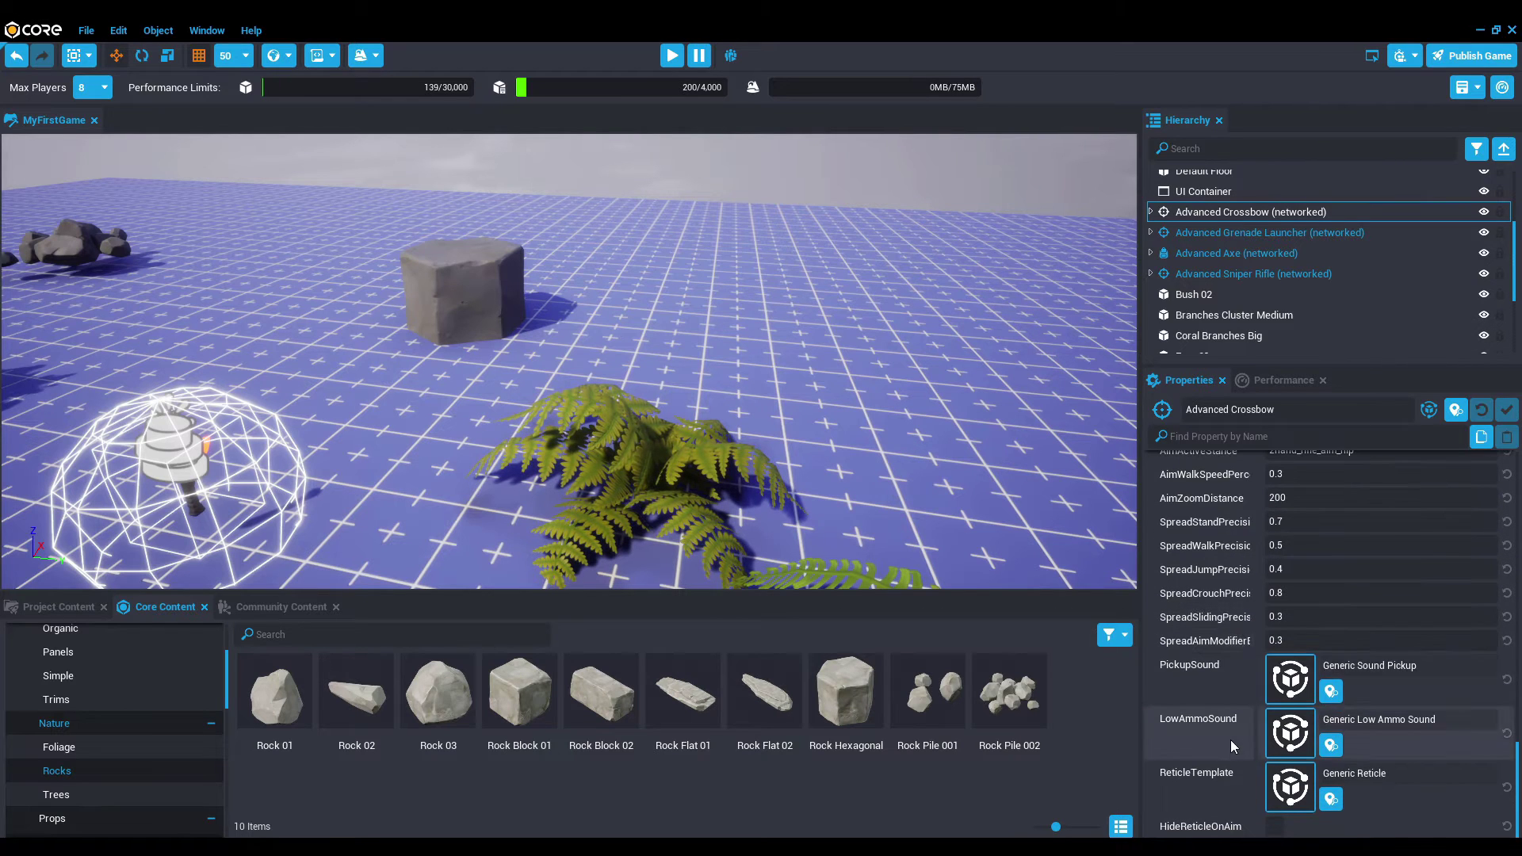
{"action": "scroll", "coordinate": [1230, 738], "scroll_direction": "up", "scroll_amount": 4}
{"action": "scroll", "coordinate": [1232, 737], "scroll_direction": "up", "scroll_amount": 8}
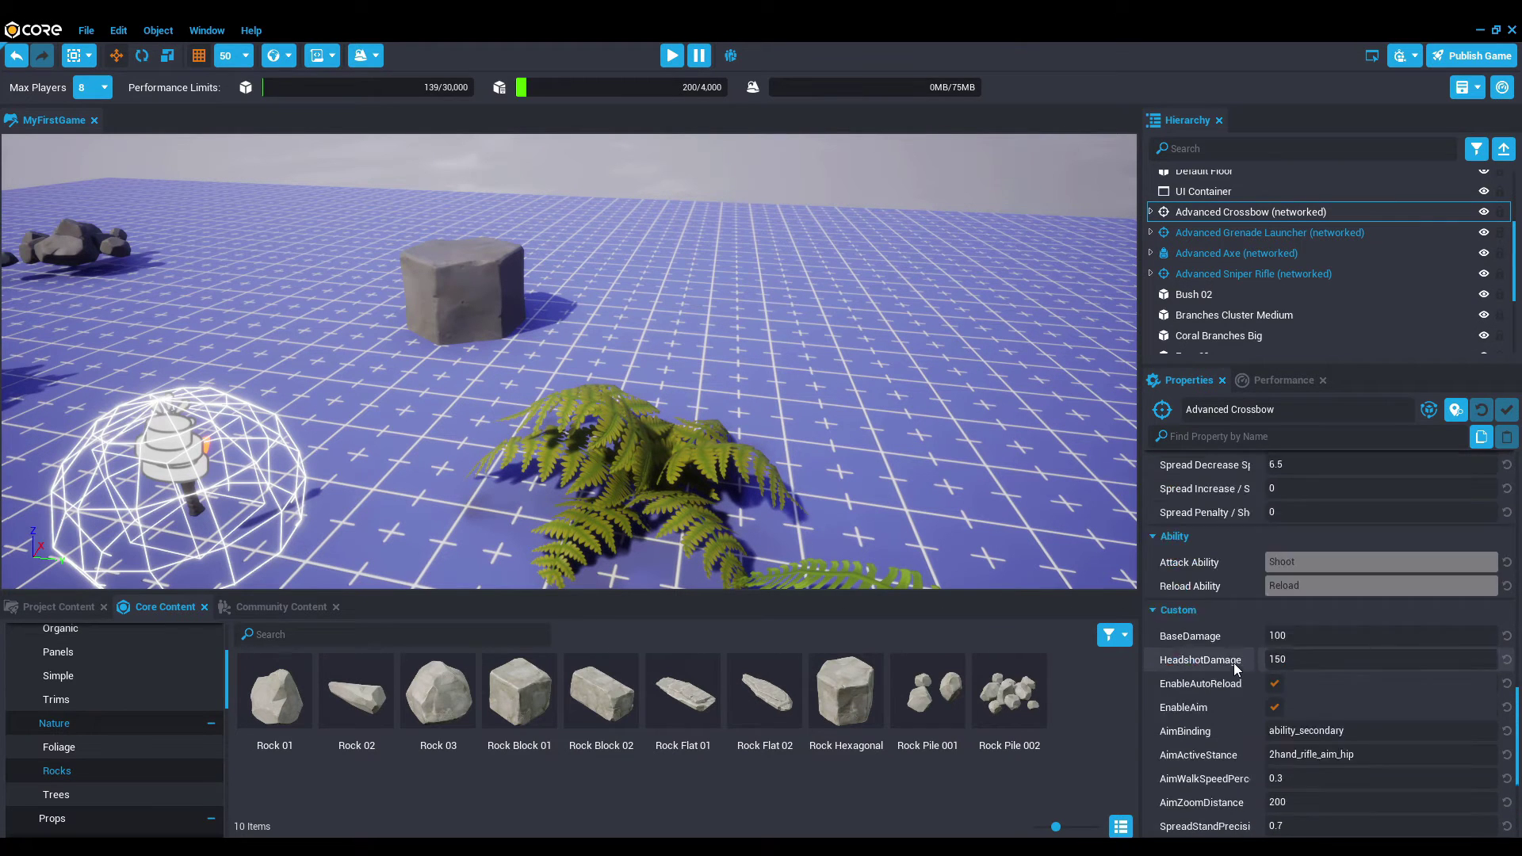
{"action": "scroll", "coordinate": [1234, 666], "scroll_direction": "down", "scroll_amount": 3}
{"action": "left_click", "coordinate": [1319, 686]}
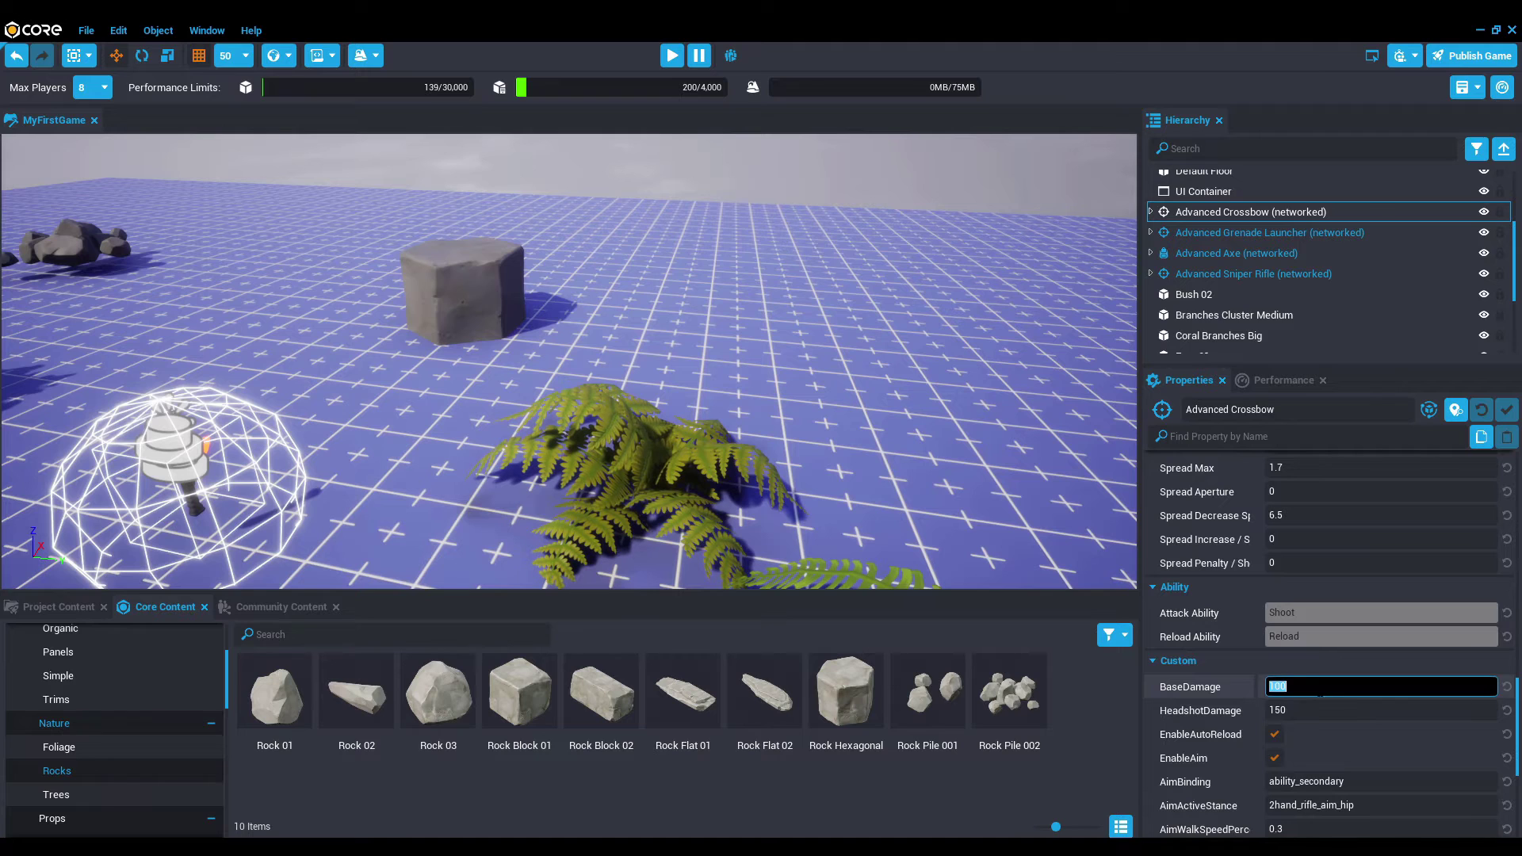
{"action": "scroll", "coordinate": [293, 488], "scroll_direction": "down", "scroll_amount": 2}
Step: Select the crossbow model in the scene, inspect its Bow and Foregrip parts inside the Geo folder, and collapse the folder
{"action": "left_click", "coordinate": [162, 514]}
{"action": "scroll", "coordinate": [161, 512], "scroll_direction": "down", "scroll_amount": 1}
{"action": "scroll", "coordinate": [161, 517], "scroll_direction": "down", "scroll_amount": 2}
{"action": "left_click", "coordinate": [79, 478]}
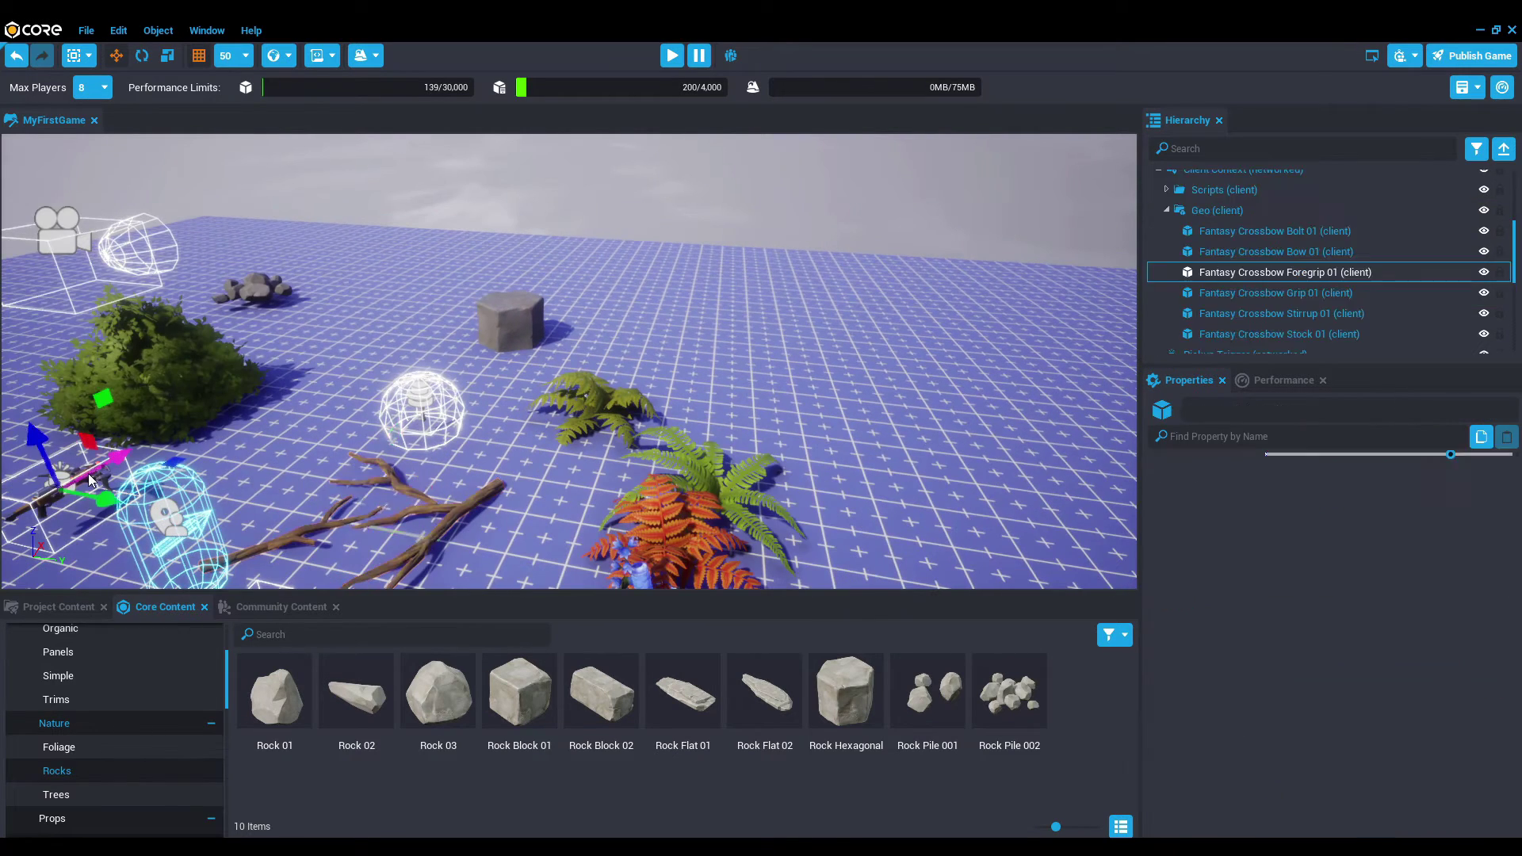
{"action": "left_click", "coordinate": [1254, 251]}
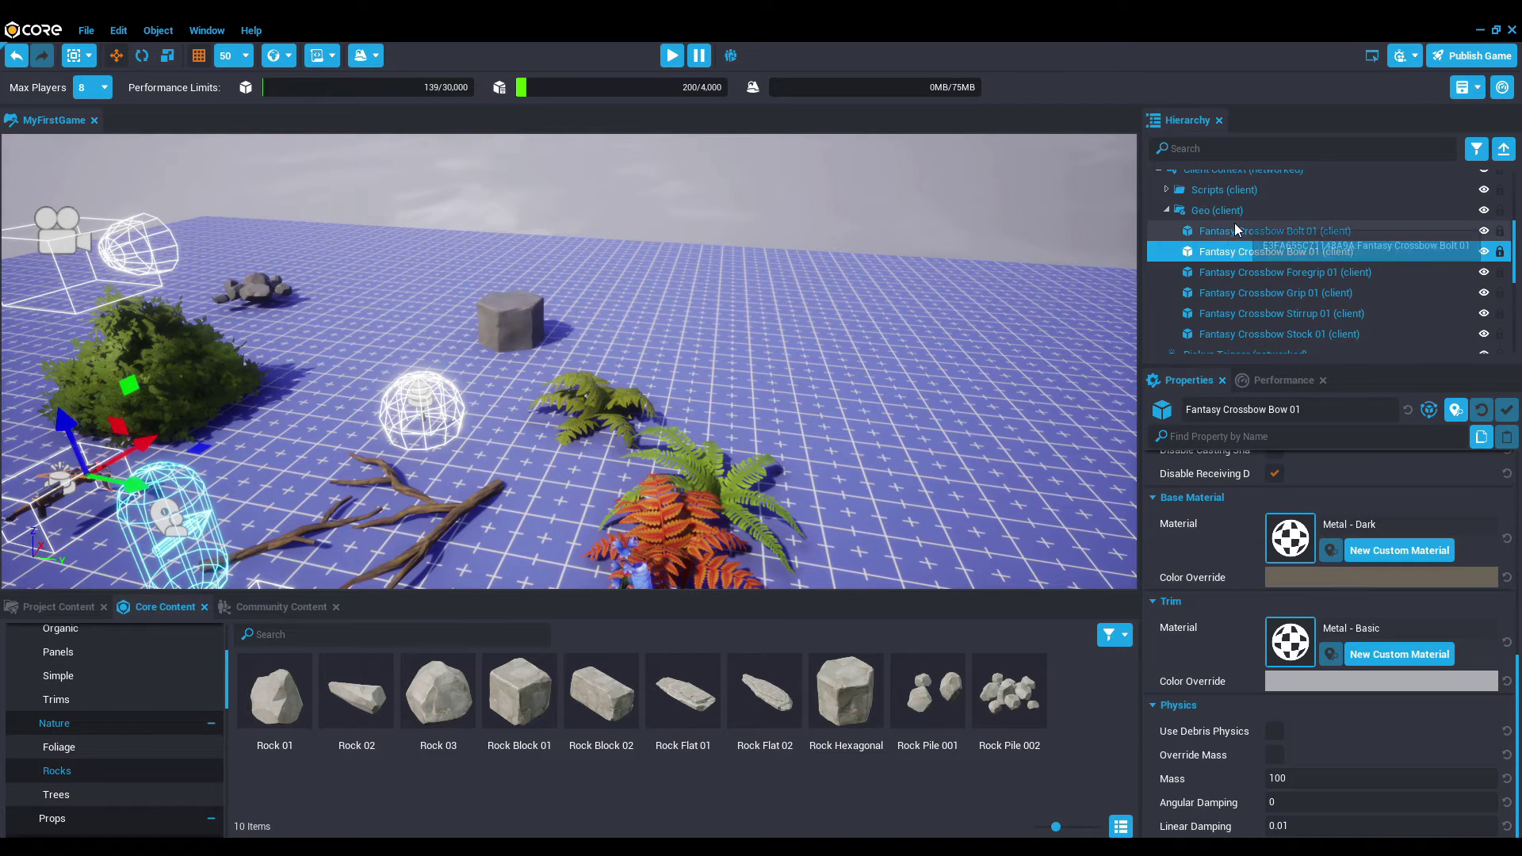
{"action": "left_click", "coordinate": [1271, 272]}
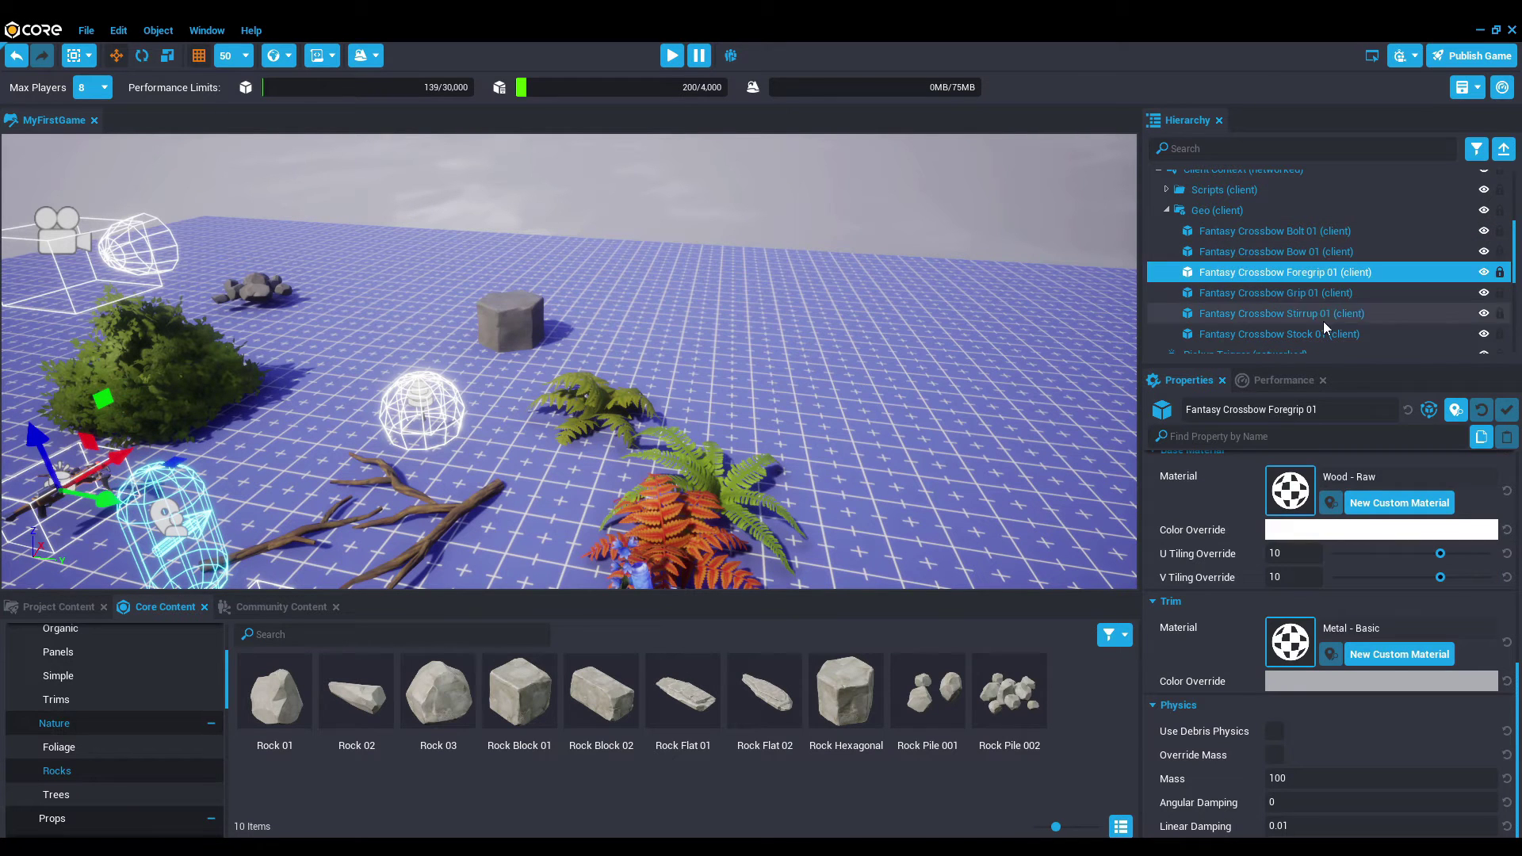
{"action": "left_click", "coordinate": [1292, 253]}
{"action": "left_click", "coordinate": [1237, 210]}
{"action": "left_click", "coordinate": [1166, 210]}
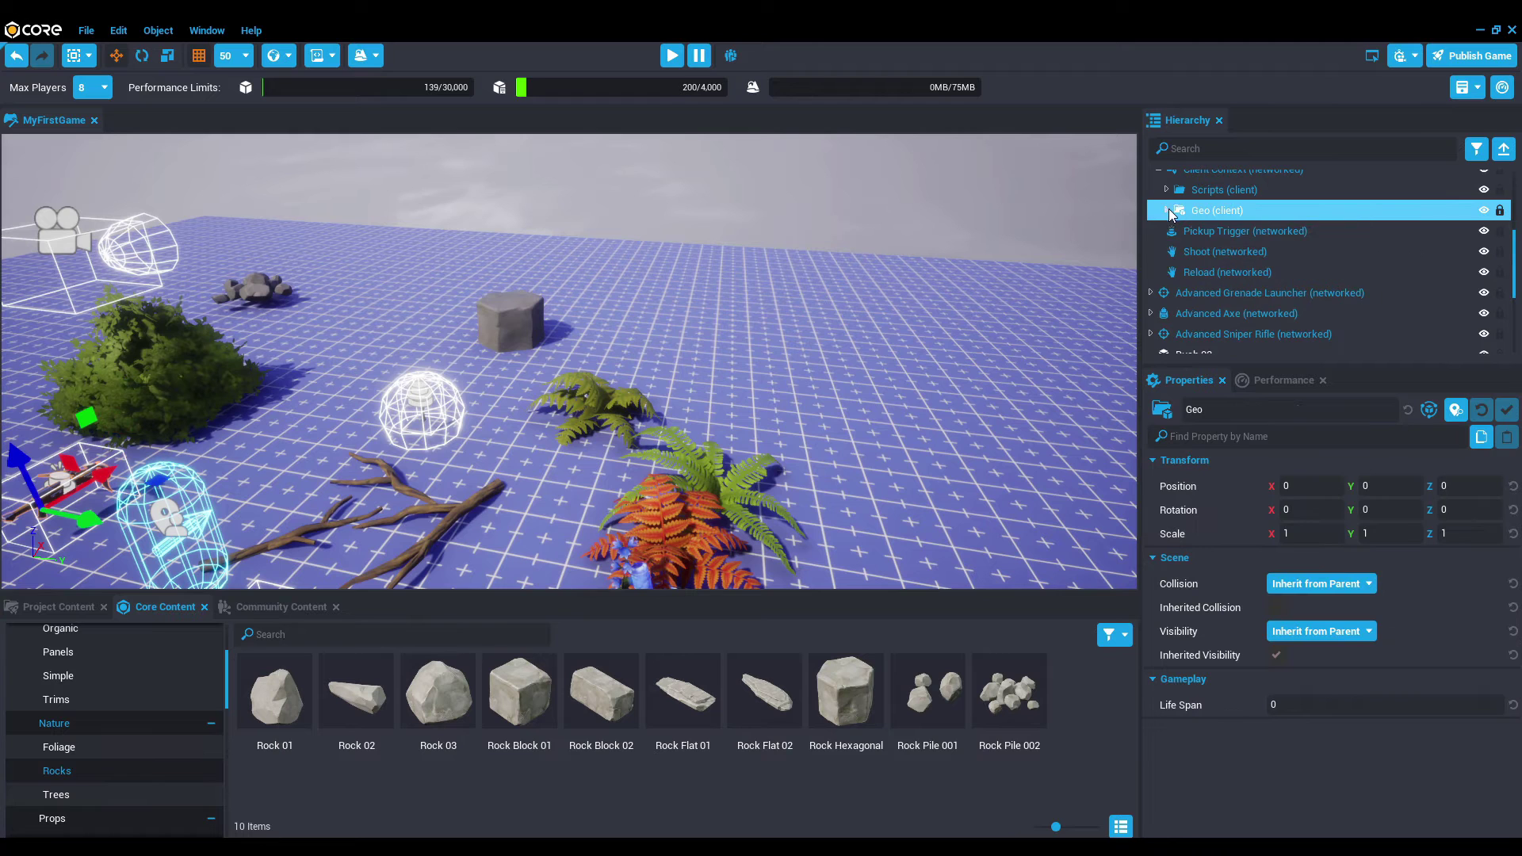
Step: Inspect the crossbow's Client Context, Scripts, Reload, Pickup Trigger and Shoot objects in the hierarchy, collapsing the Client Context
{"action": "scroll", "coordinate": [1209, 225], "scroll_direction": "up", "scroll_amount": 1}
{"action": "left_click", "coordinate": [1218, 195]}
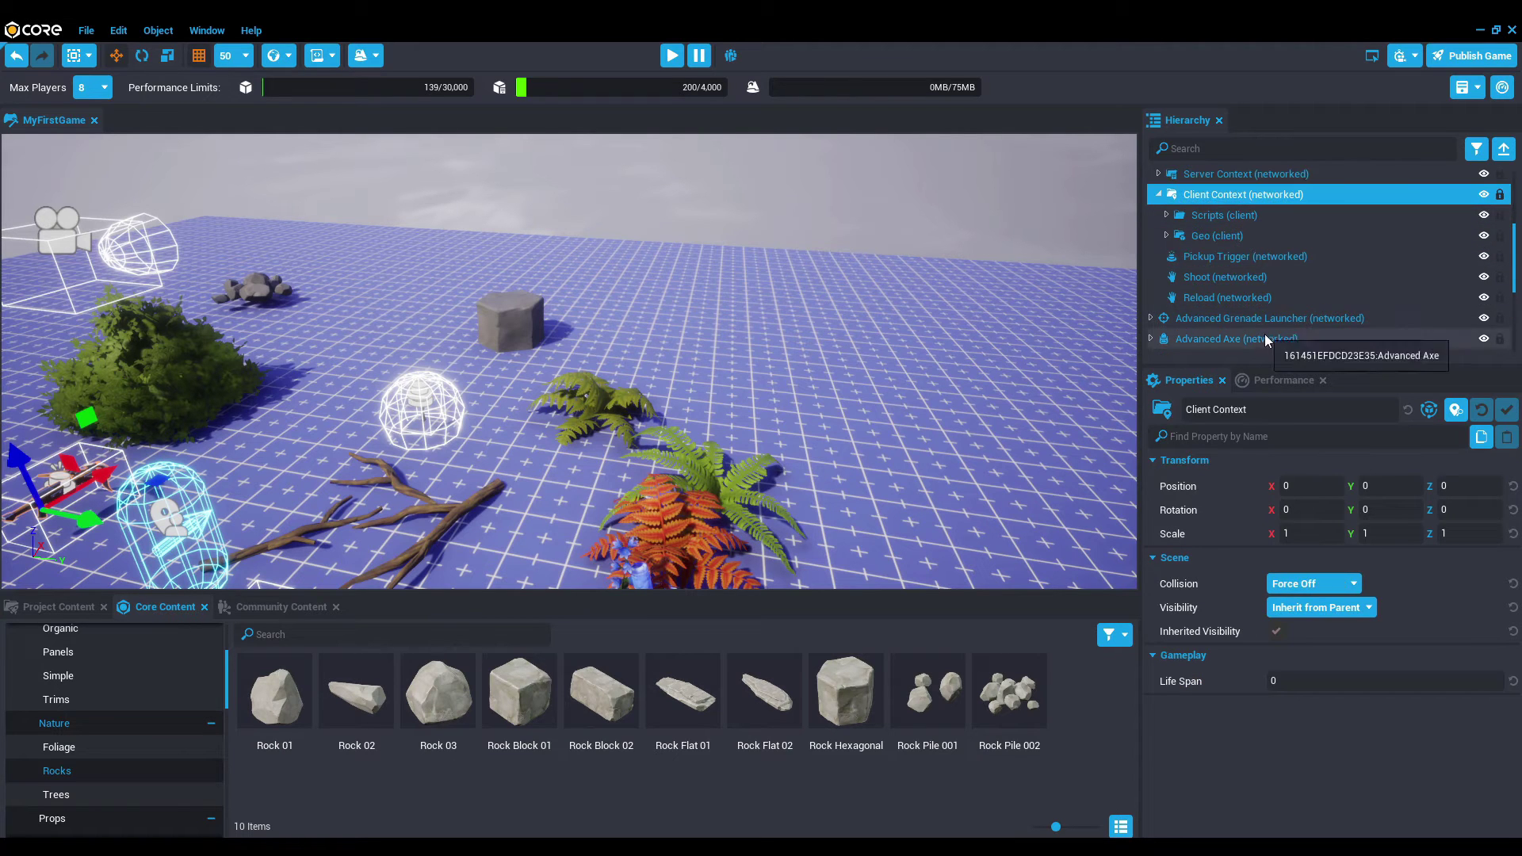
{"action": "left_click", "coordinate": [1220, 216]}
{"action": "left_click", "coordinate": [1220, 298]}
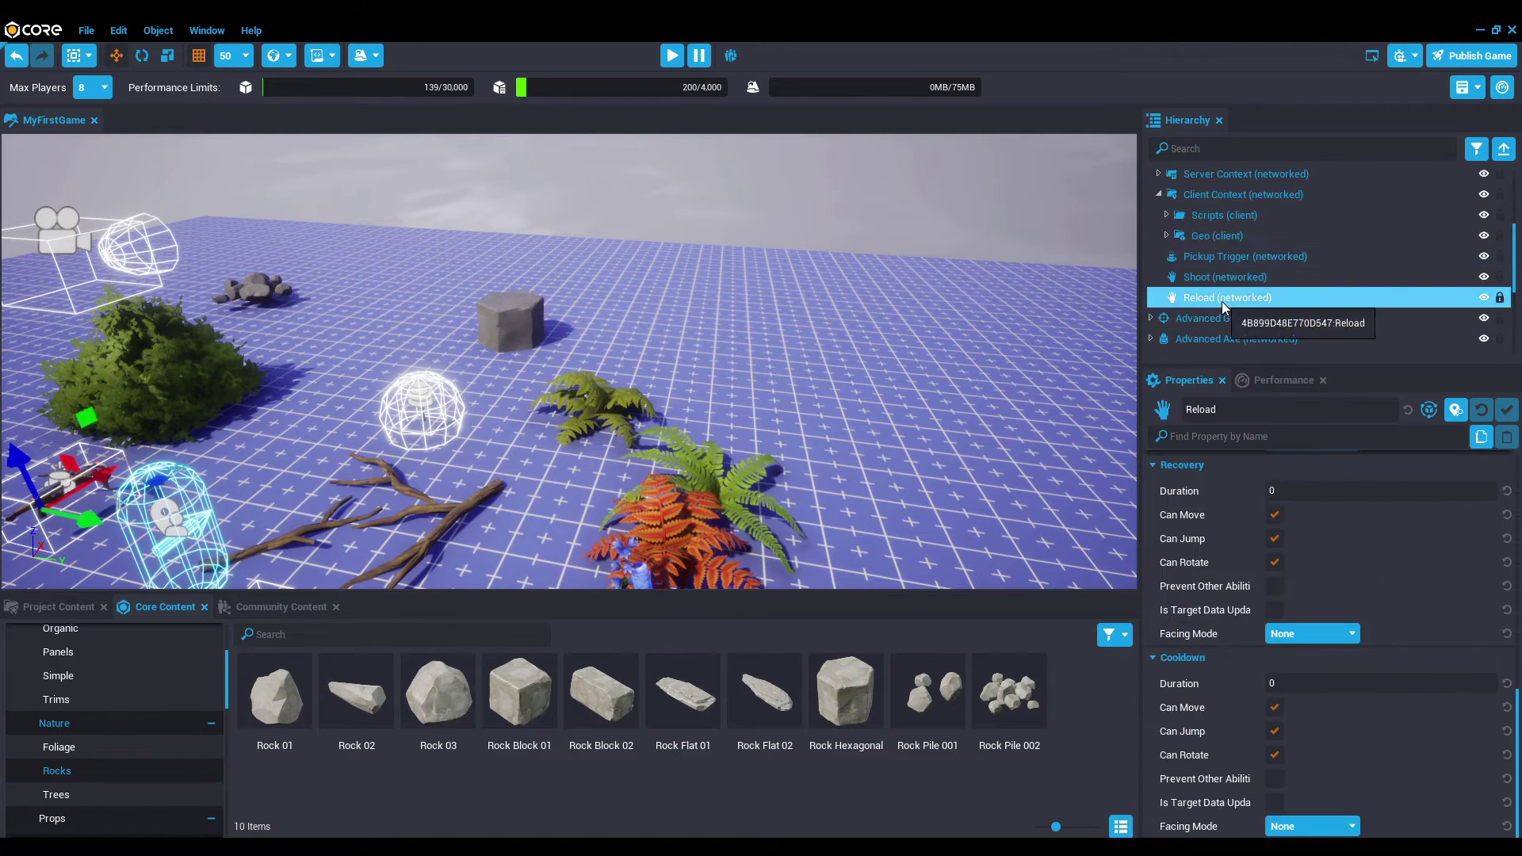
{"action": "left_click", "coordinate": [1209, 199]}
{"action": "left_click", "coordinate": [29, 471]}
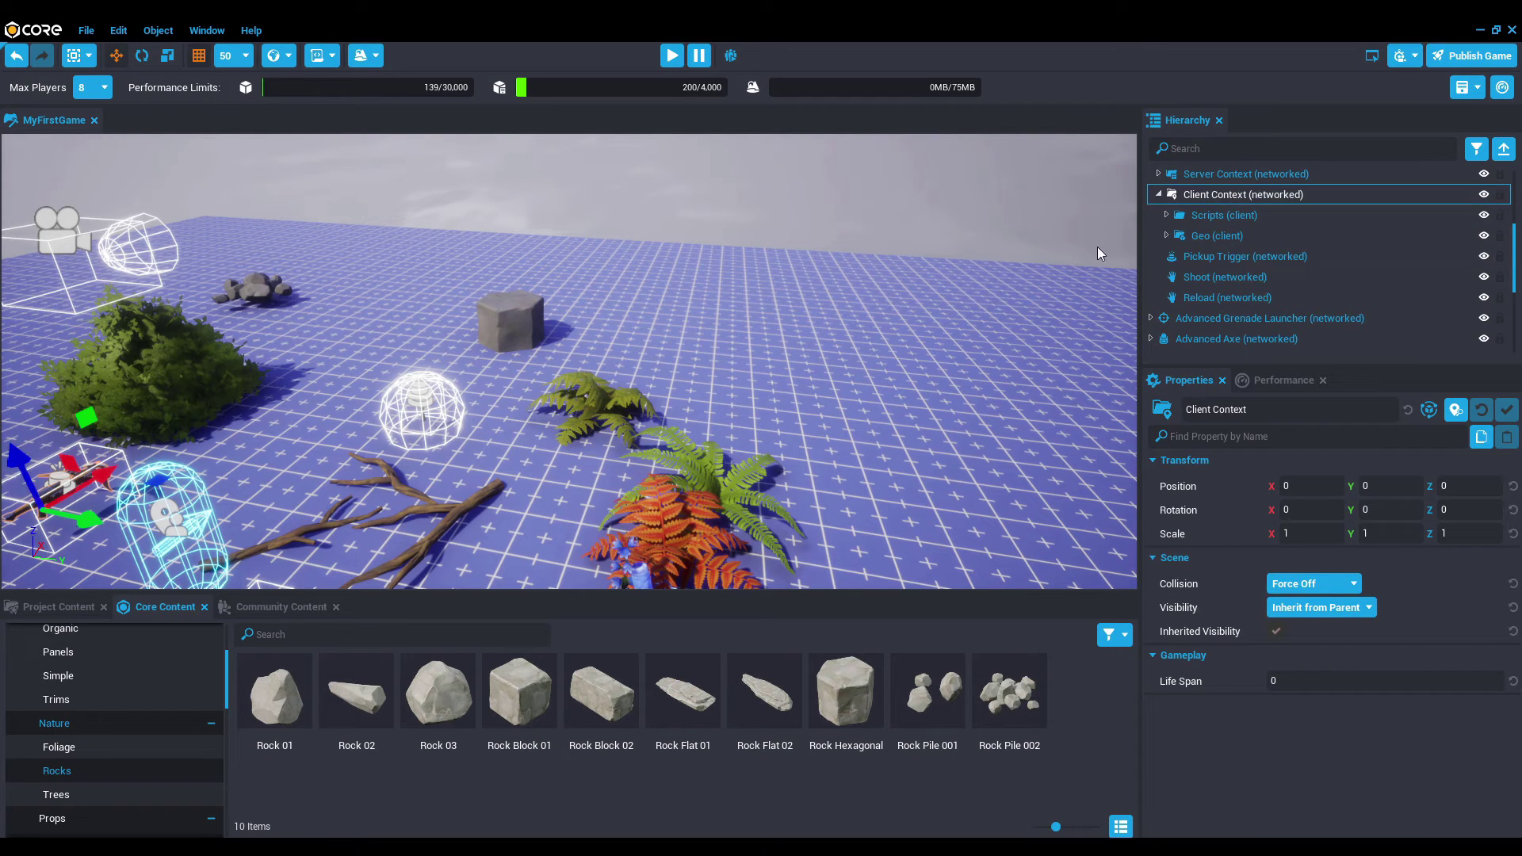
{"action": "left_click", "coordinate": [1158, 194]}
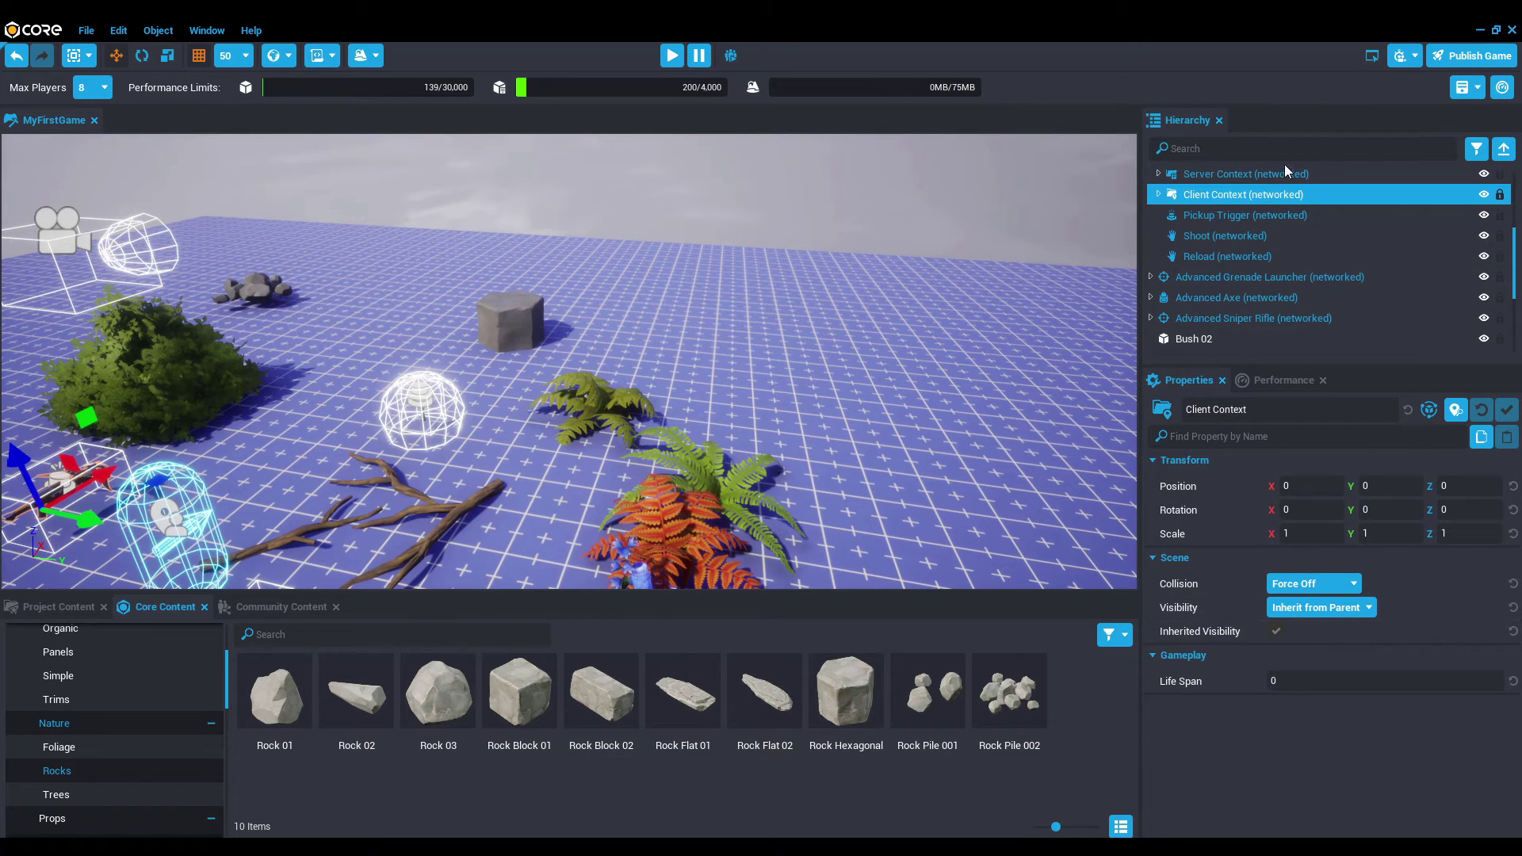
{"action": "left_click", "coordinate": [1245, 215]}
{"action": "left_click", "coordinate": [1308, 238]}
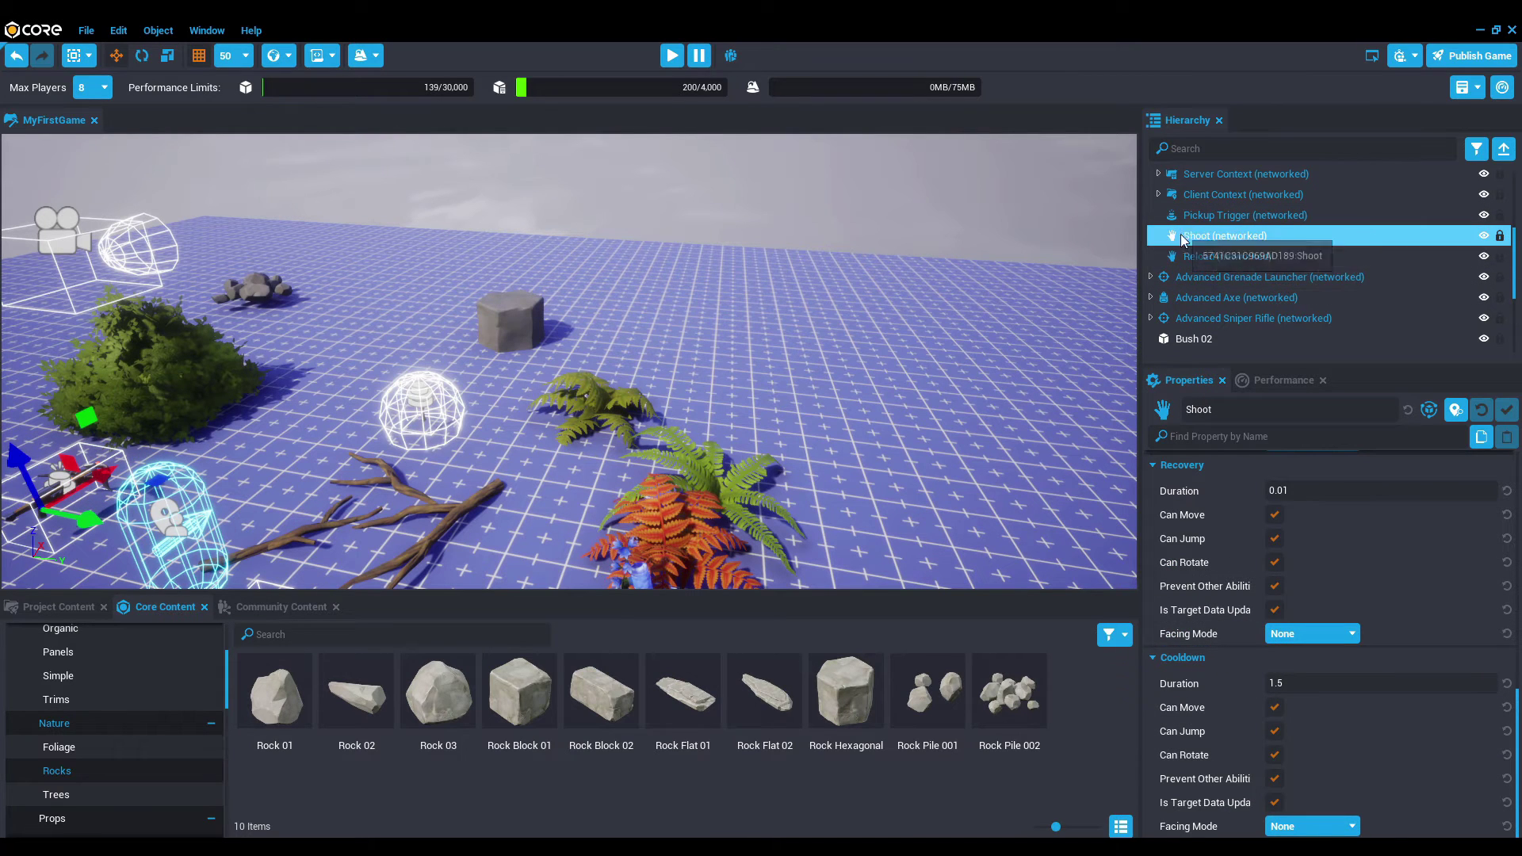
Step: Search the Core Content library for "Shoo" and clear the search
{"action": "left_click", "coordinate": [423, 628]}
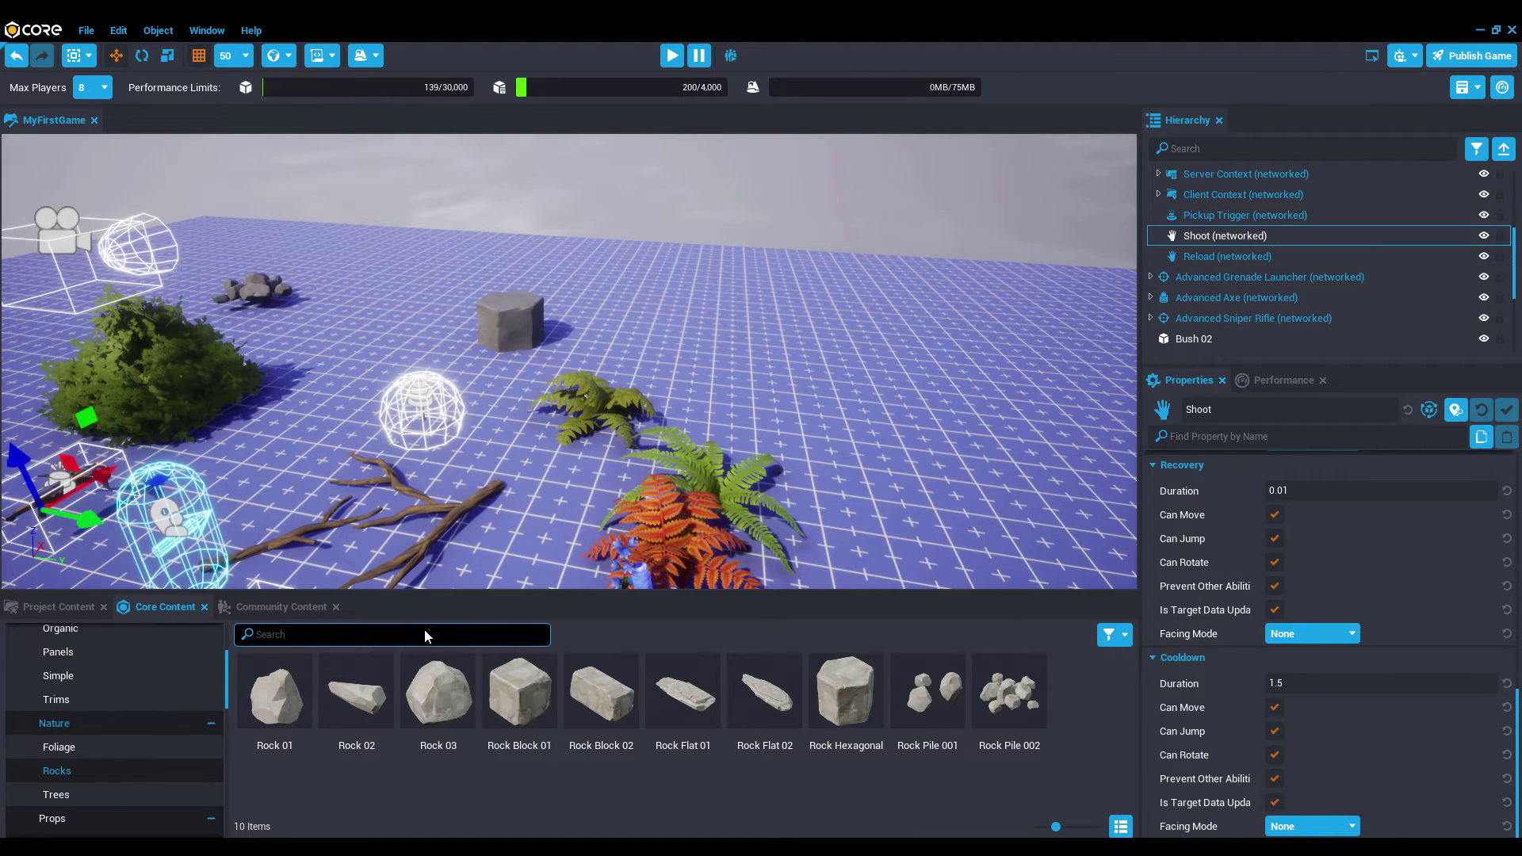
{"action": "type", "text": "Shoo"}
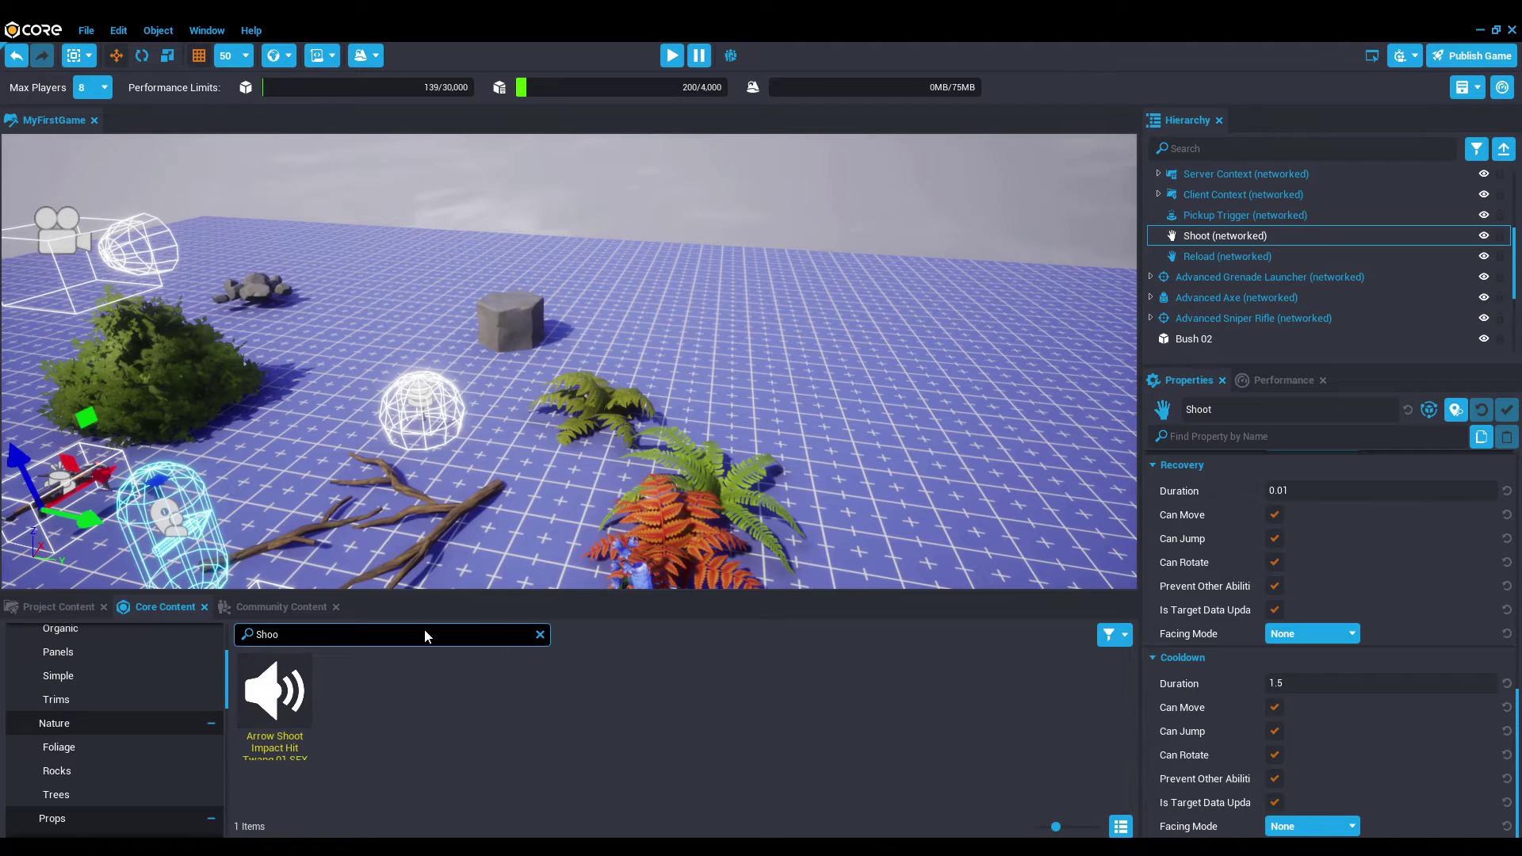
{"action": "key", "text": "BackSpace"}
{"action": "key", "text": "BackSpace"}
{"action": "key", "text": "BackSpace"}
{"action": "key", "text": "BackSpace"}
{"action": "key", "text": "BackSpace"}
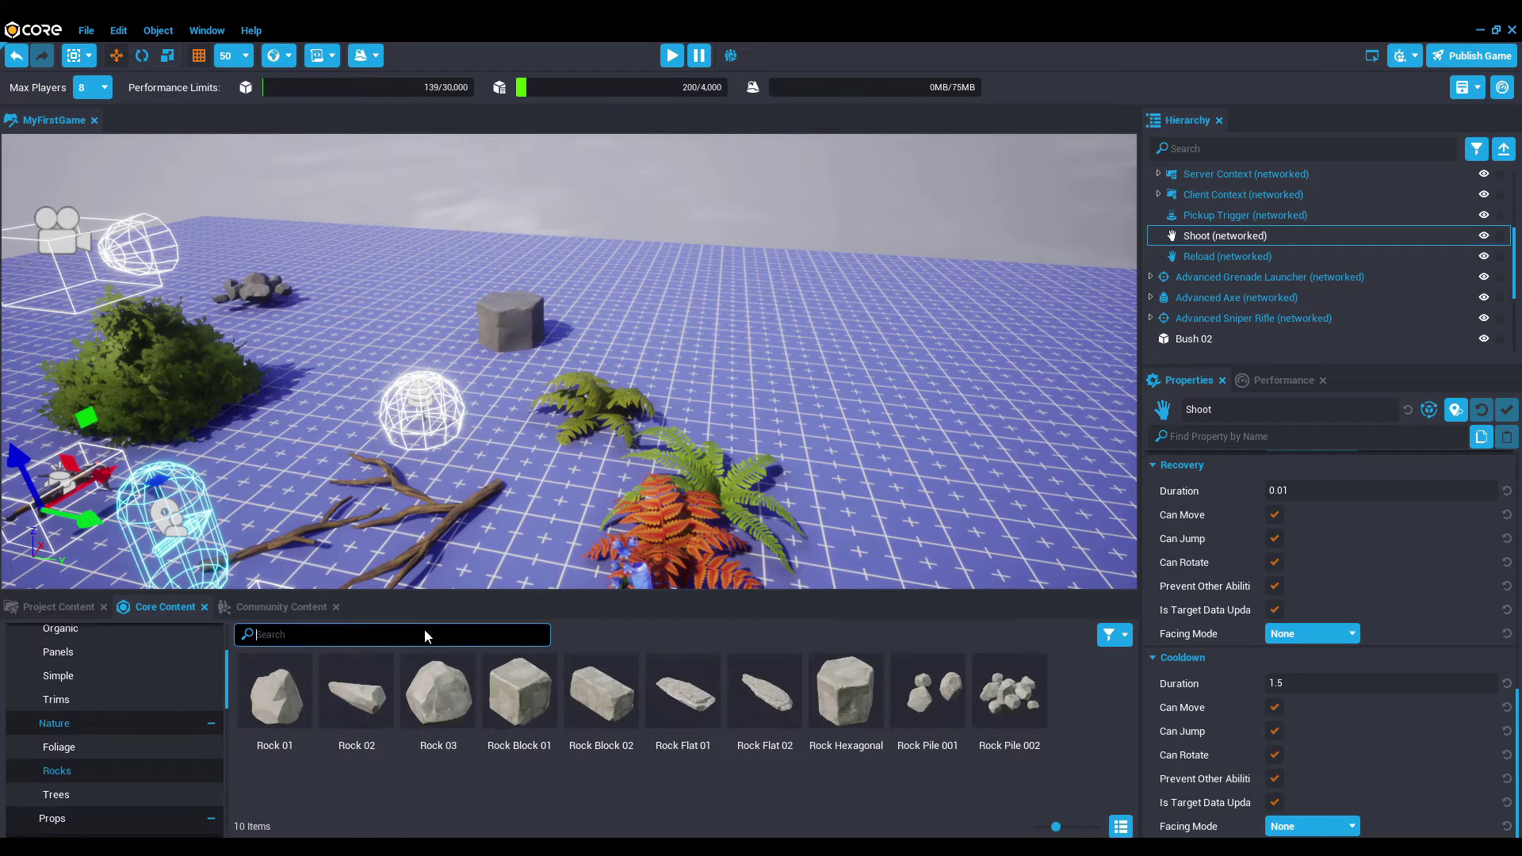
Step: Add an Equipment object from Core Content's Gameplay Objects to the open floor beyond the ferns, at about X 850, Y 800, Z 50
{"action": "scroll", "coordinate": [69, 787], "scroll_direction": "down", "scroll_amount": 10}
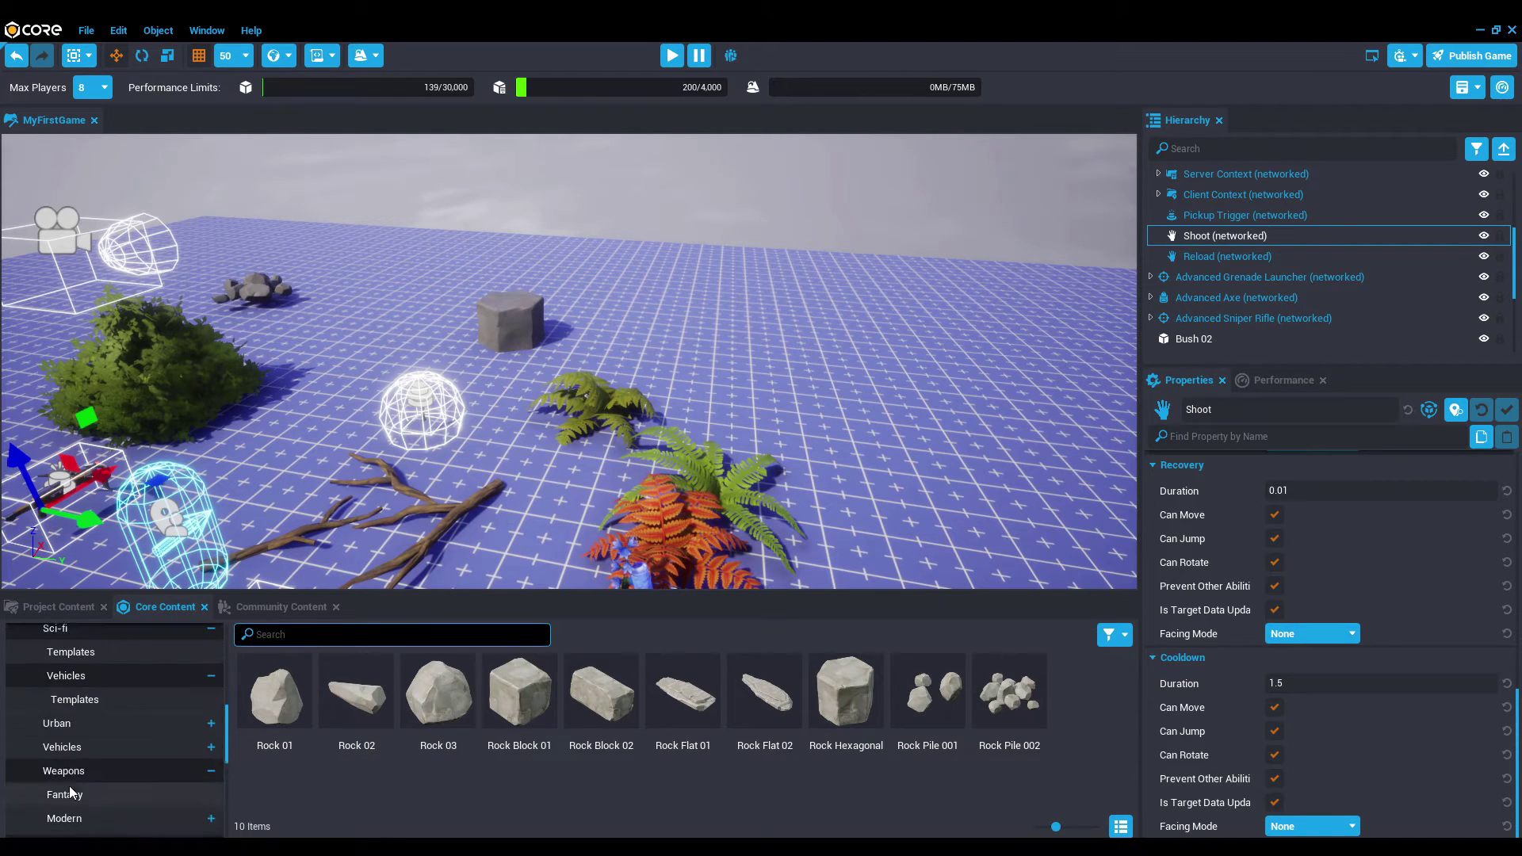
{"action": "scroll", "coordinate": [69, 785], "scroll_direction": "down", "scroll_amount": 1}
{"action": "left_click", "coordinate": [88, 756]}
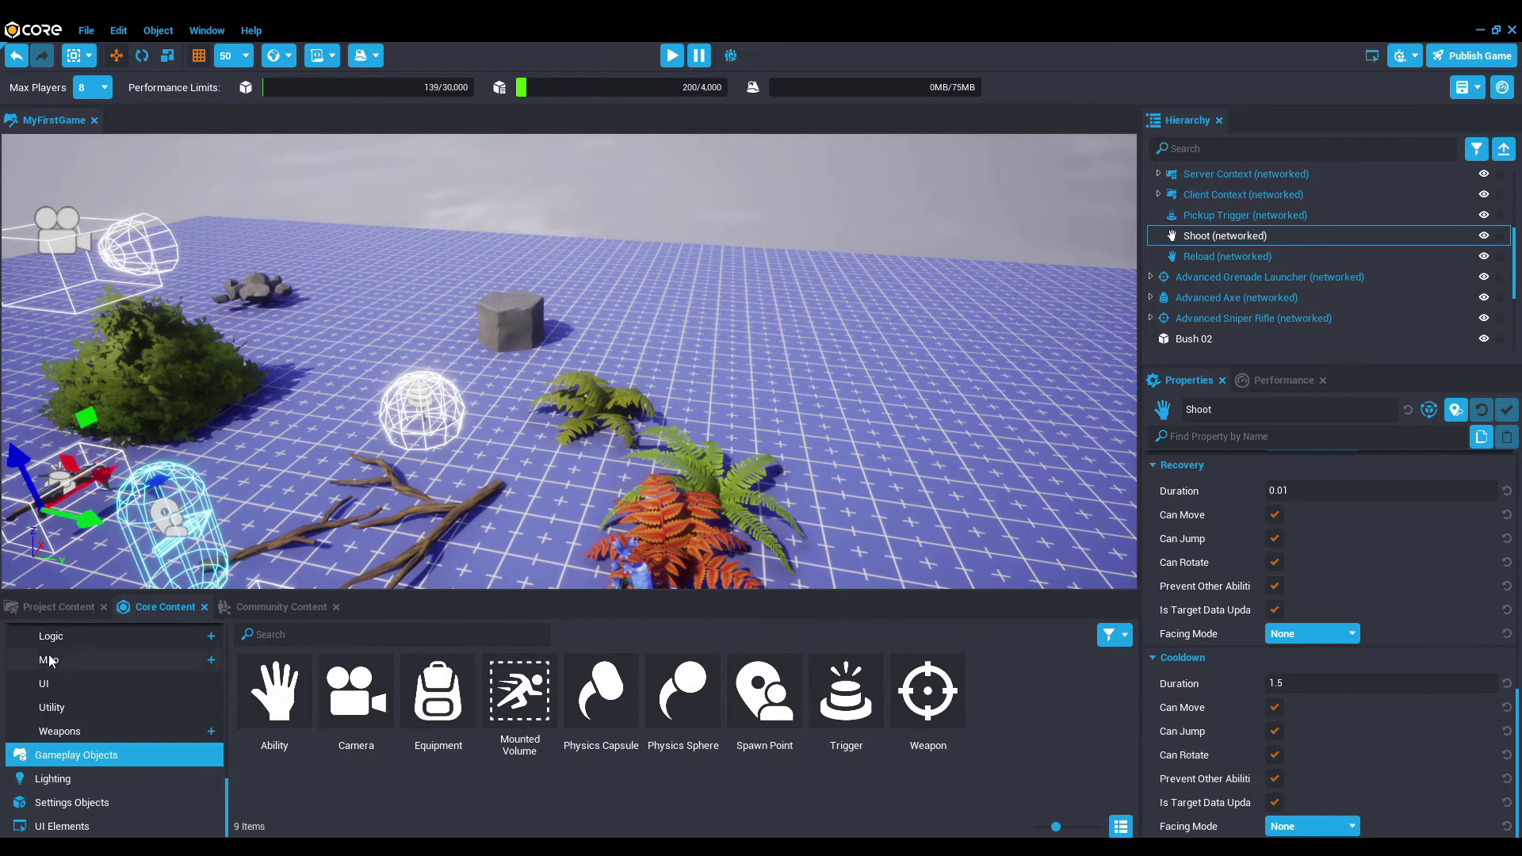
{"action": "left_click", "coordinate": [55, 606]}
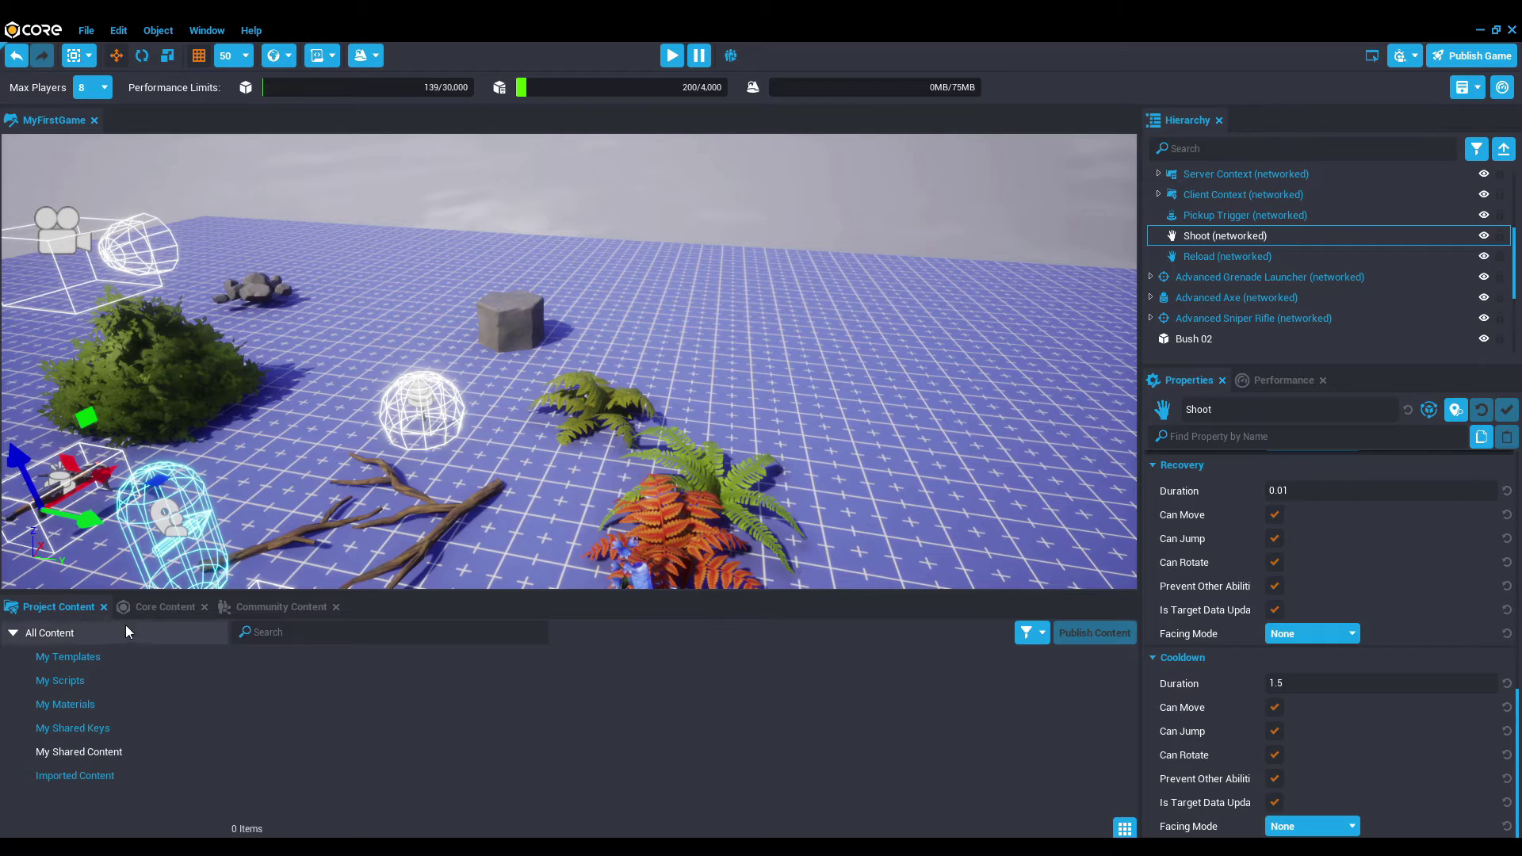
{"action": "left_click", "coordinate": [159, 607]}
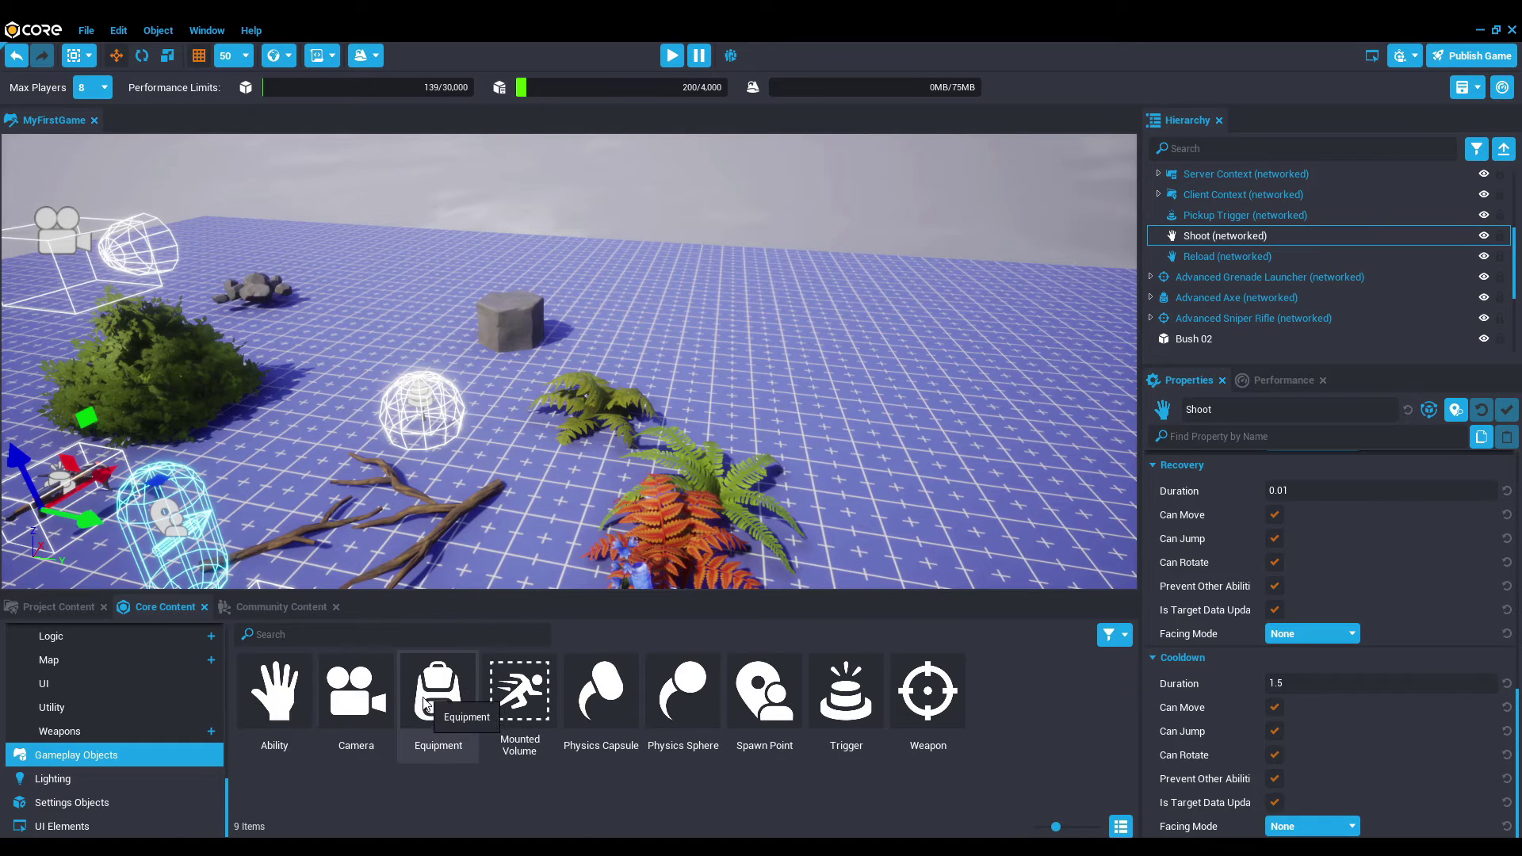
{"action": "left_click_drag", "start_coordinate": [424, 704], "coordinate": [770, 322]}
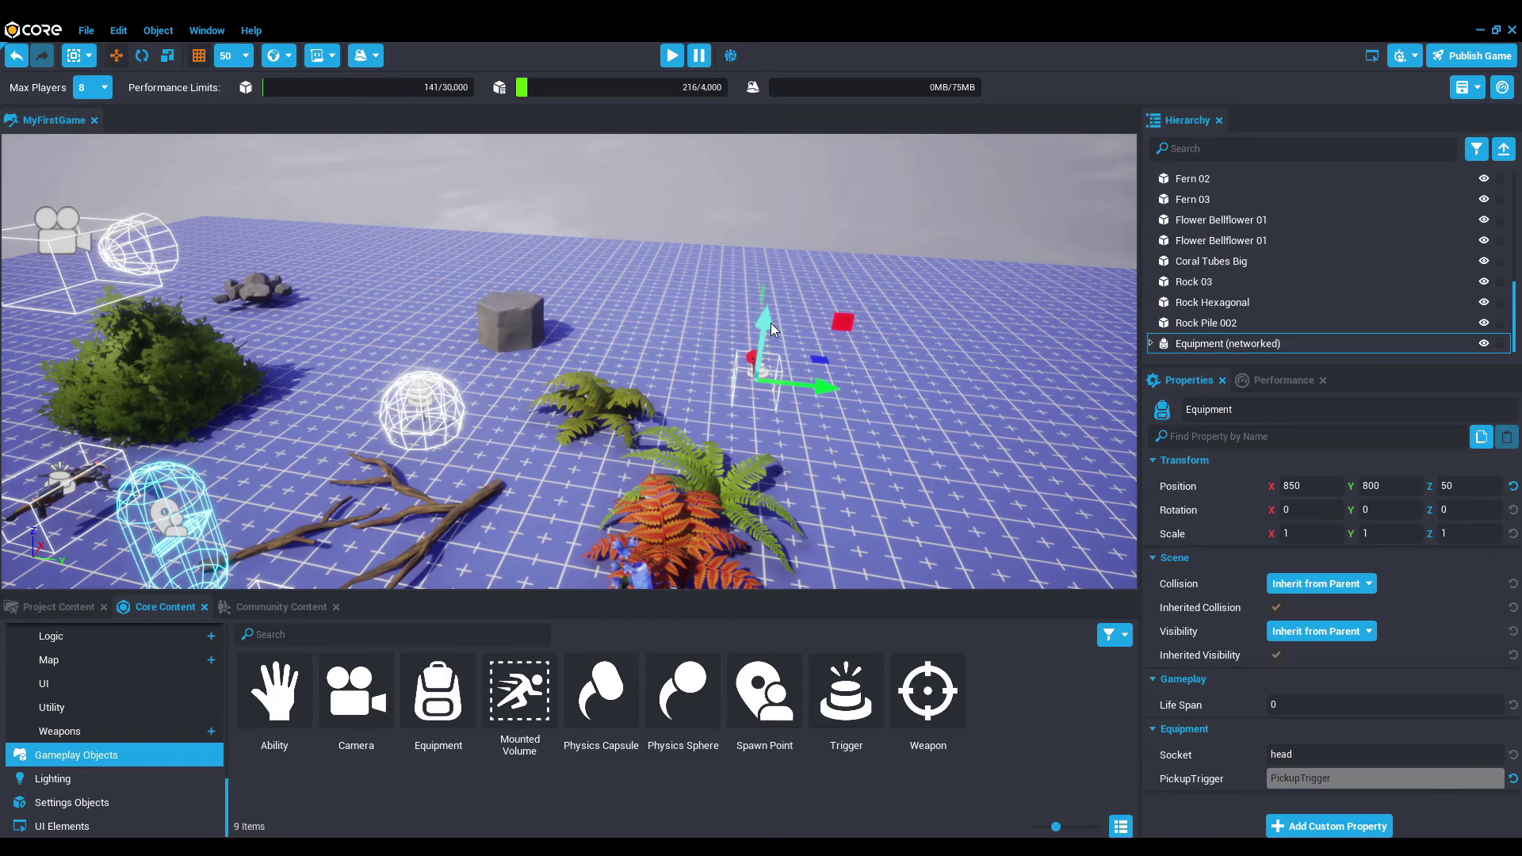
Step: Focus the view on the new Equipment object, expand it in the hierarchy and select its PickupTrigger
{"action": "double_click", "coordinate": [1242, 349]}
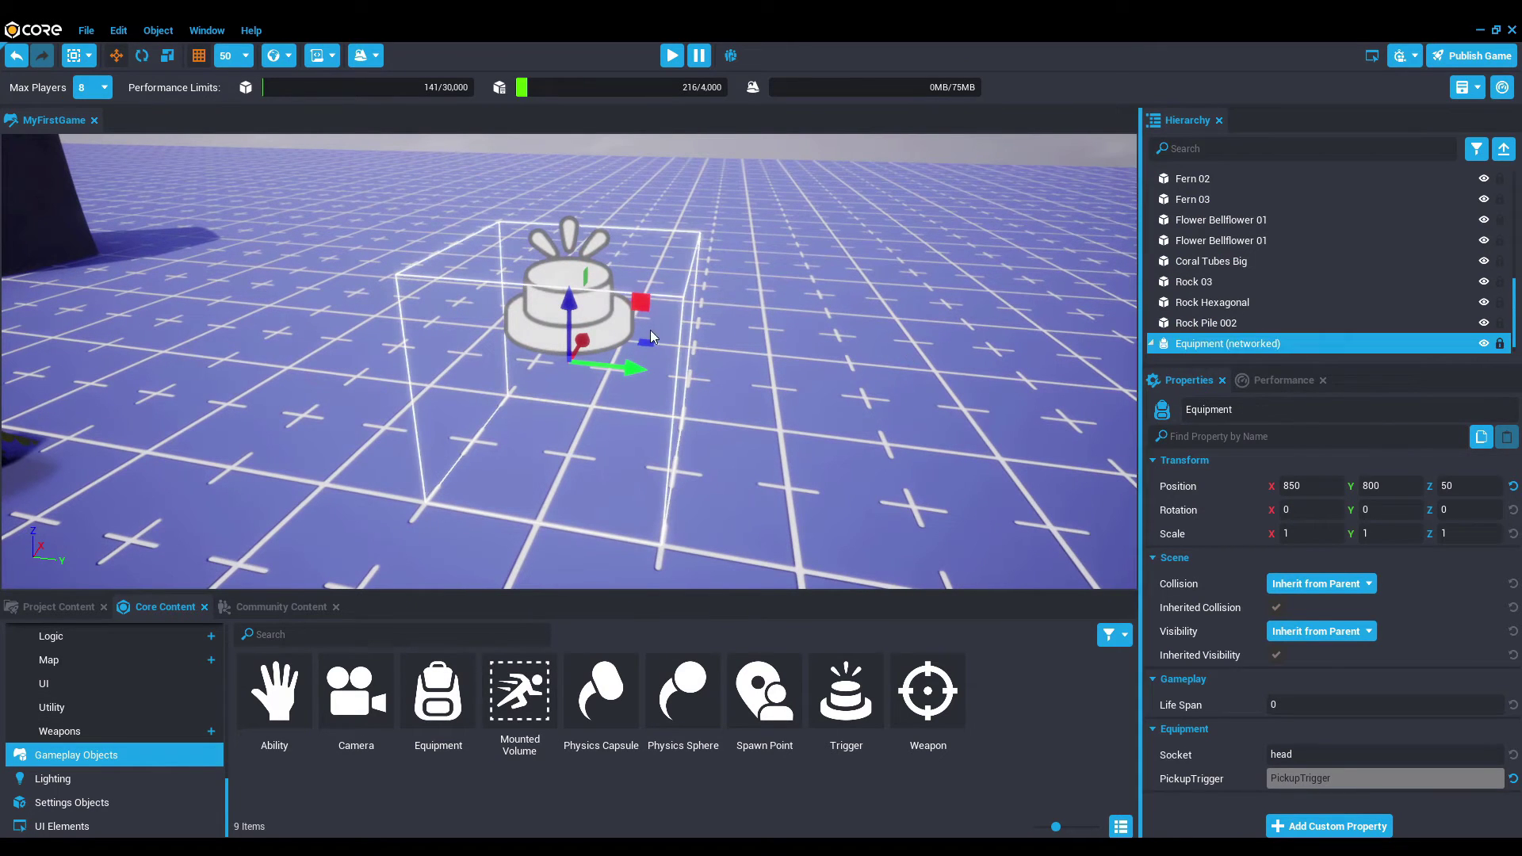
{"action": "mouse_move", "coordinate": [564, 305]}
{"action": "left_mouse_down"}
{"action": "mouse_move", "coordinate": [569, 188]}
{"action": "mouse_move", "coordinate": [567, 305]}
{"action": "left_mouse_up"}
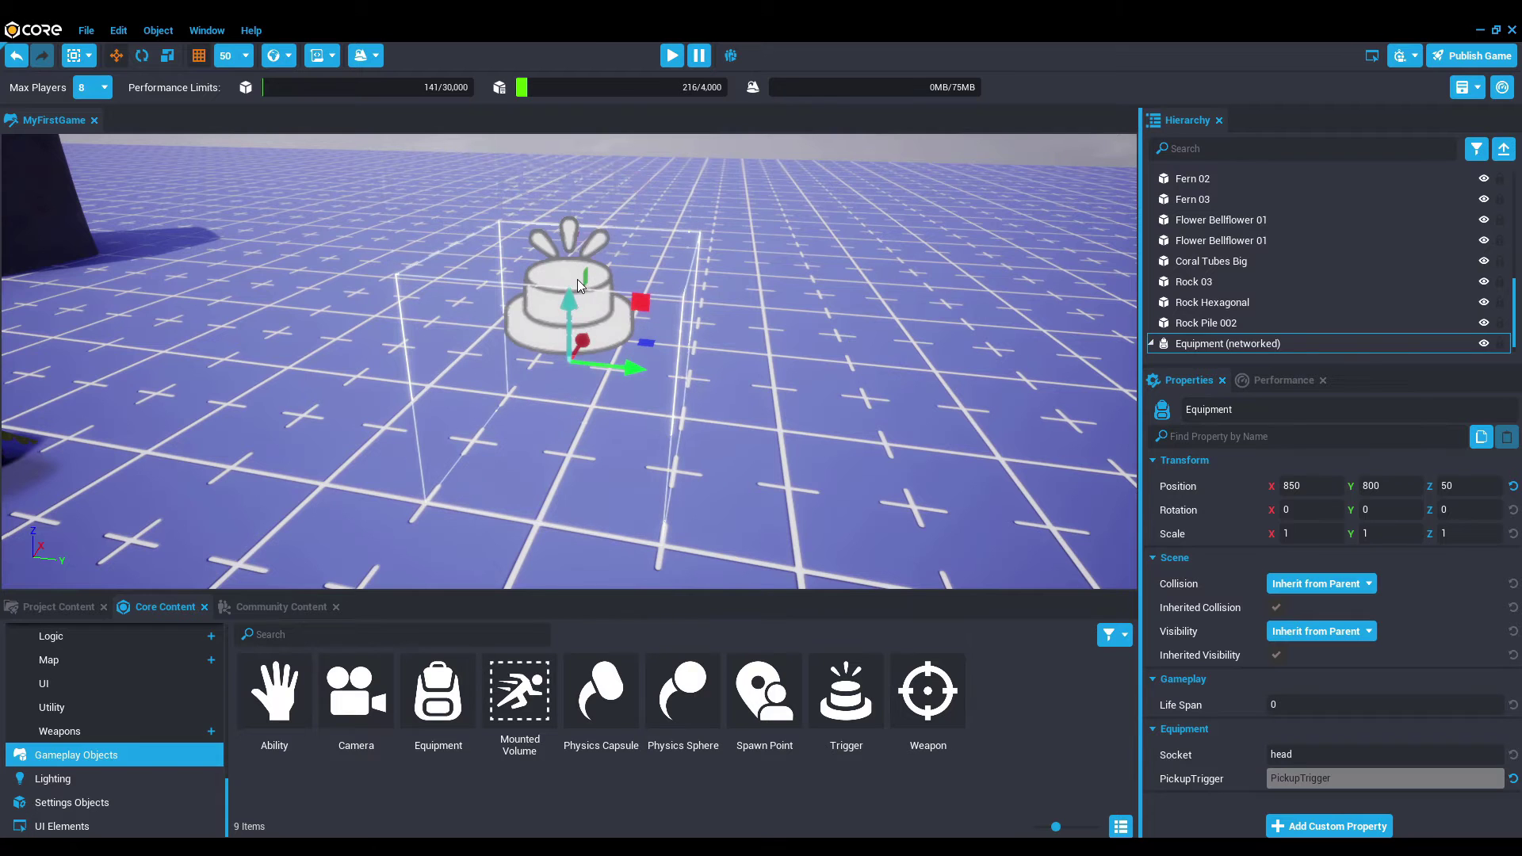
{"action": "scroll", "coordinate": [1189, 333], "scroll_direction": "down", "scroll_amount": 1}
{"action": "left_click", "coordinate": [1151, 325]}
{"action": "left_click", "coordinate": [1150, 343]}
{"action": "left_click", "coordinate": [1241, 349]}
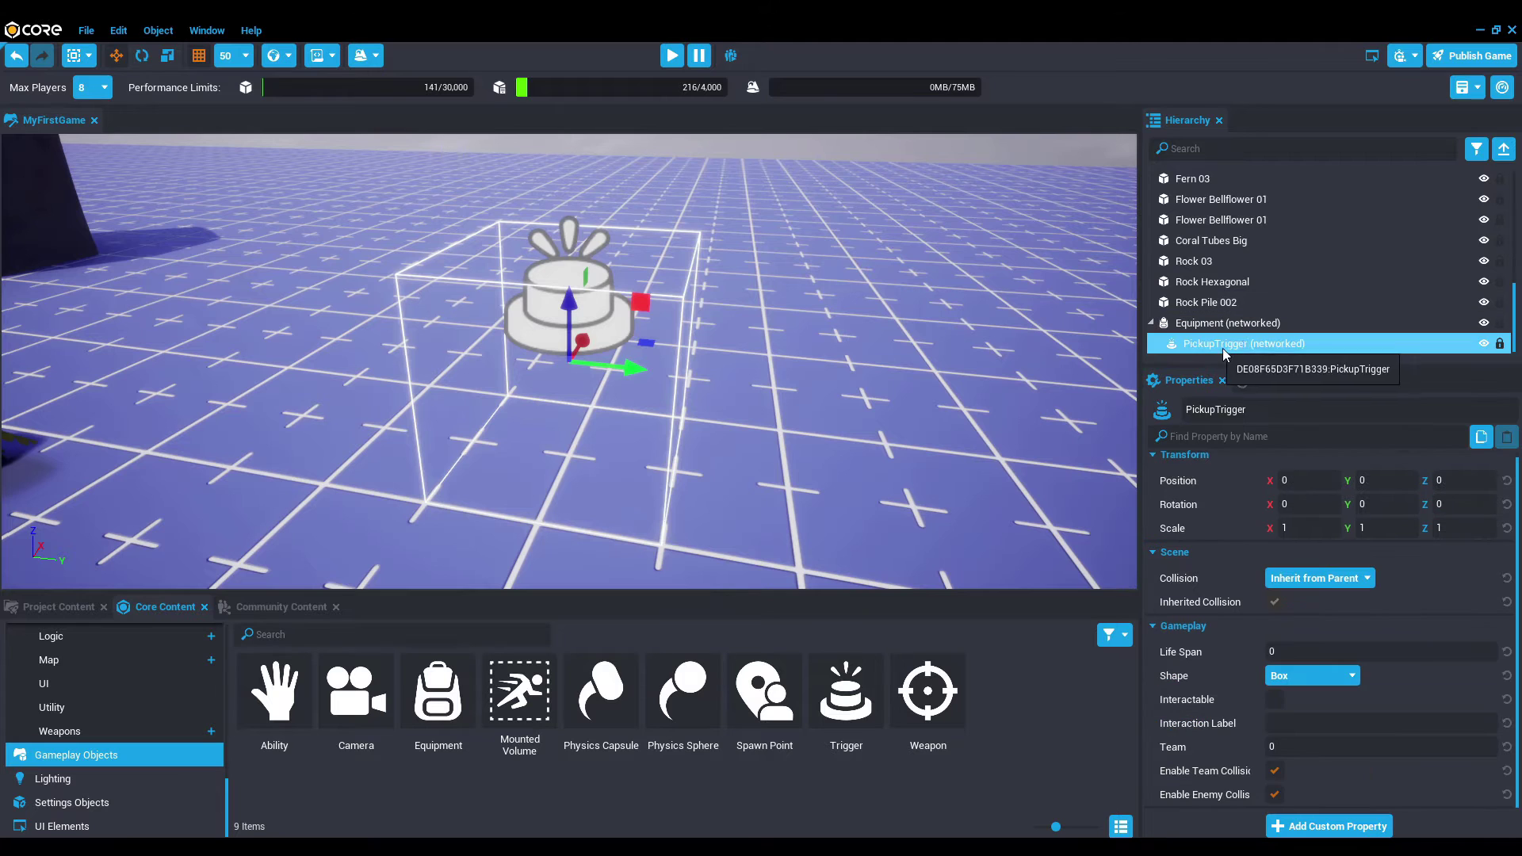
Step: Add Bone Human Skull 01 from Core Content's Organic Bones category to the scene and nest it under the Equipment's PickupTrigger
{"action": "scroll", "coordinate": [64, 713], "scroll_direction": "up", "scroll_amount": 5}
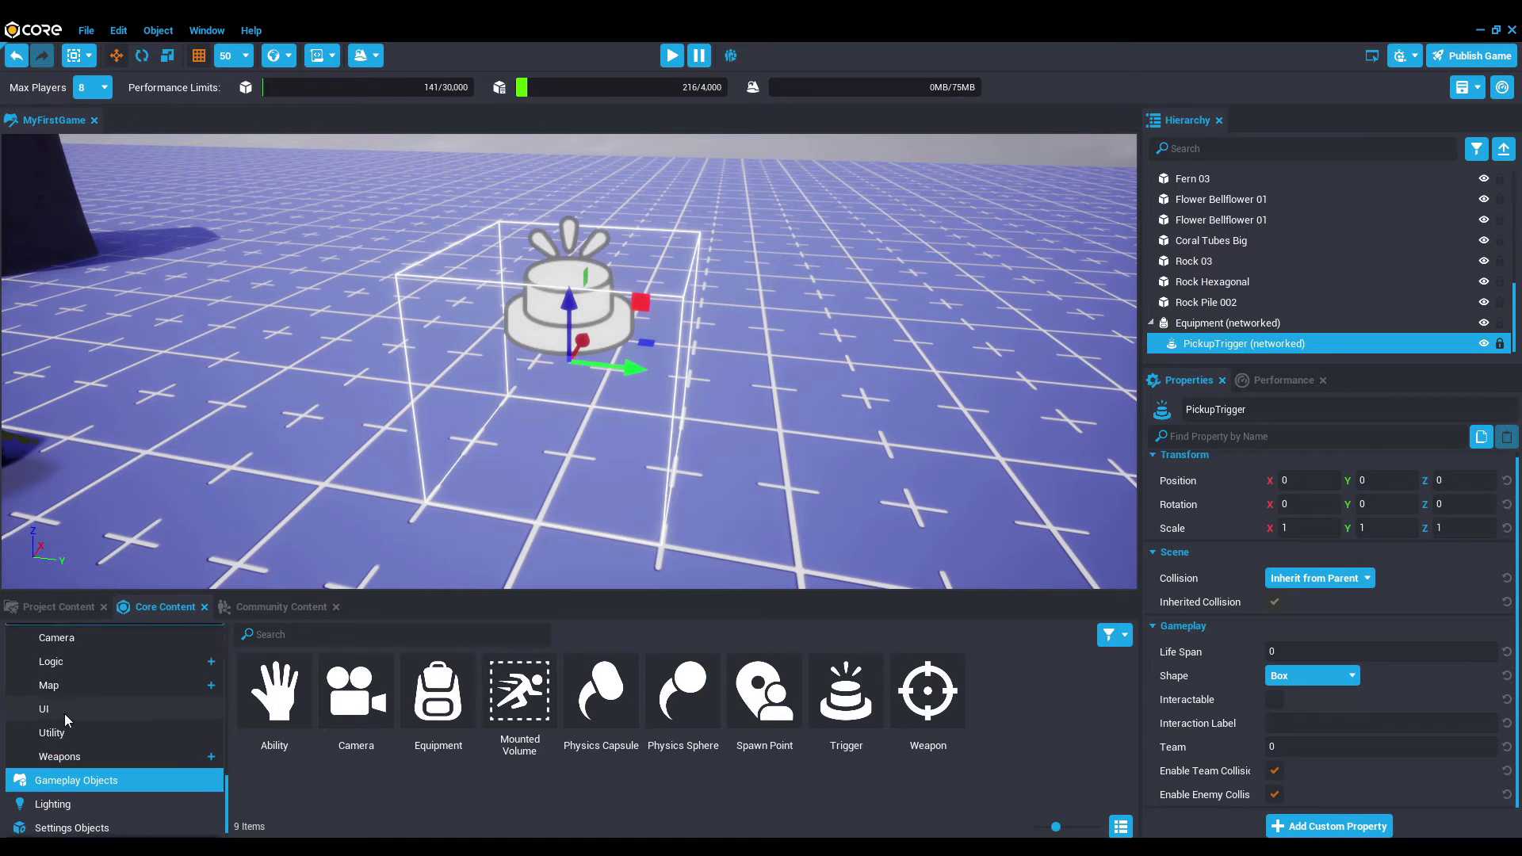
{"action": "scroll", "coordinate": [64, 714], "scroll_direction": "up", "scroll_amount": 6}
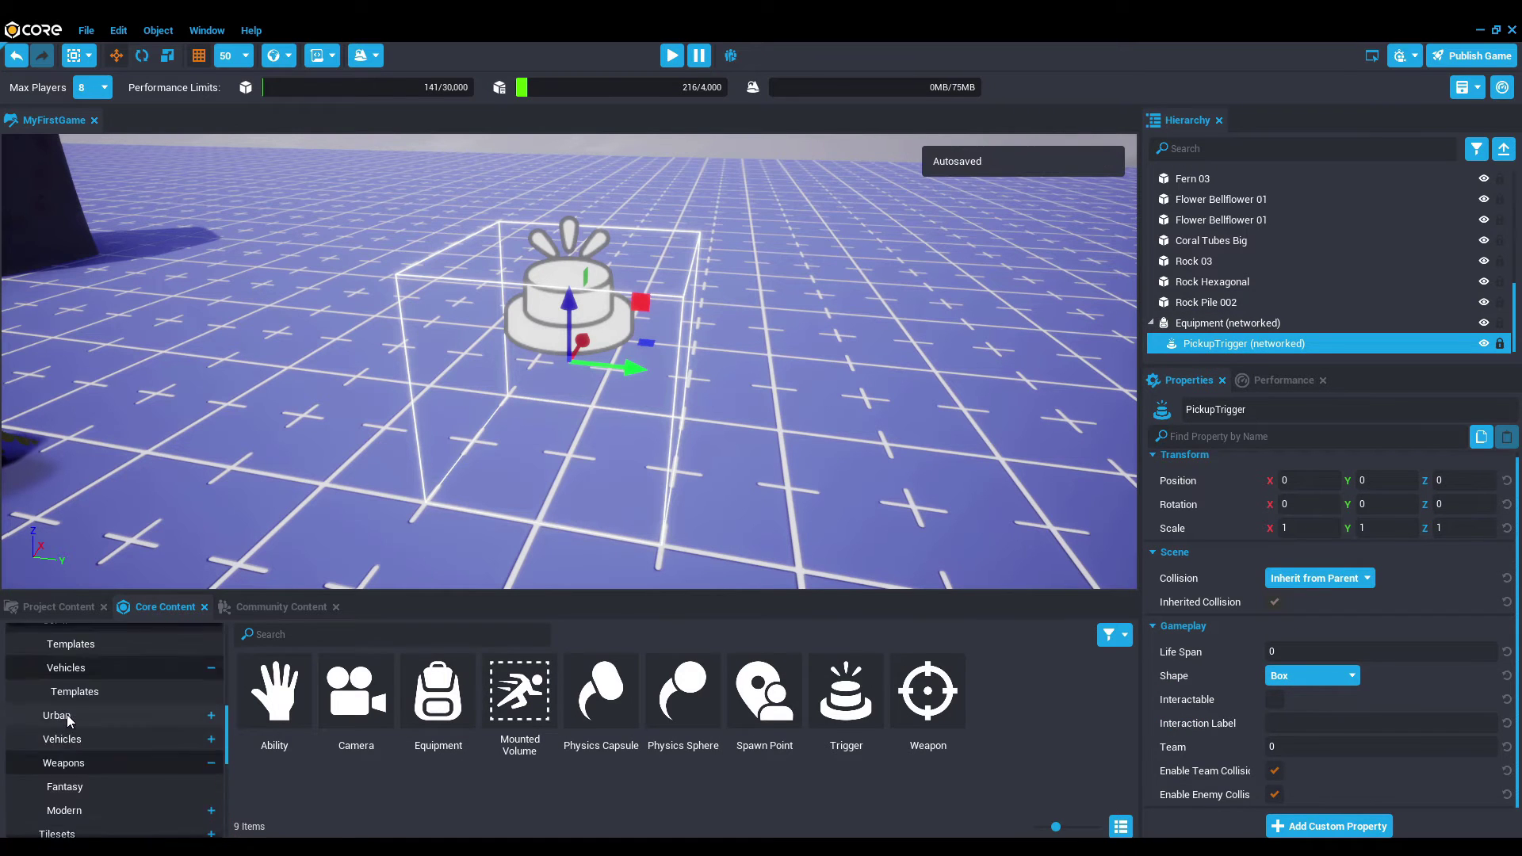
{"action": "scroll", "coordinate": [67, 715], "scroll_direction": "up", "scroll_amount": 2}
{"action": "left_click", "coordinate": [101, 726]}
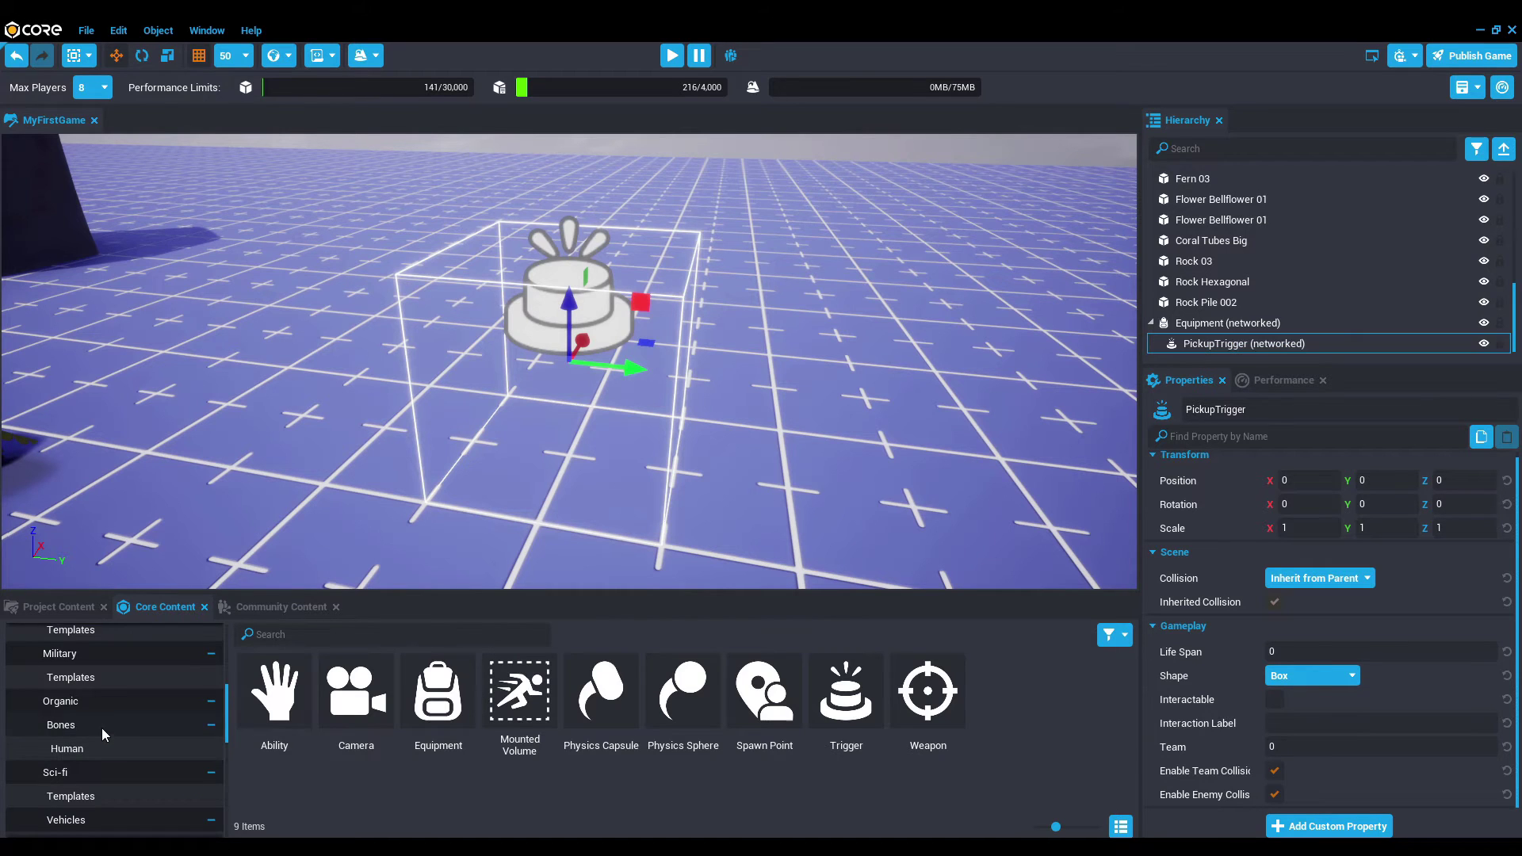
{"action": "scroll", "coordinate": [861, 705], "scroll_direction": "down", "scroll_amount": 1}
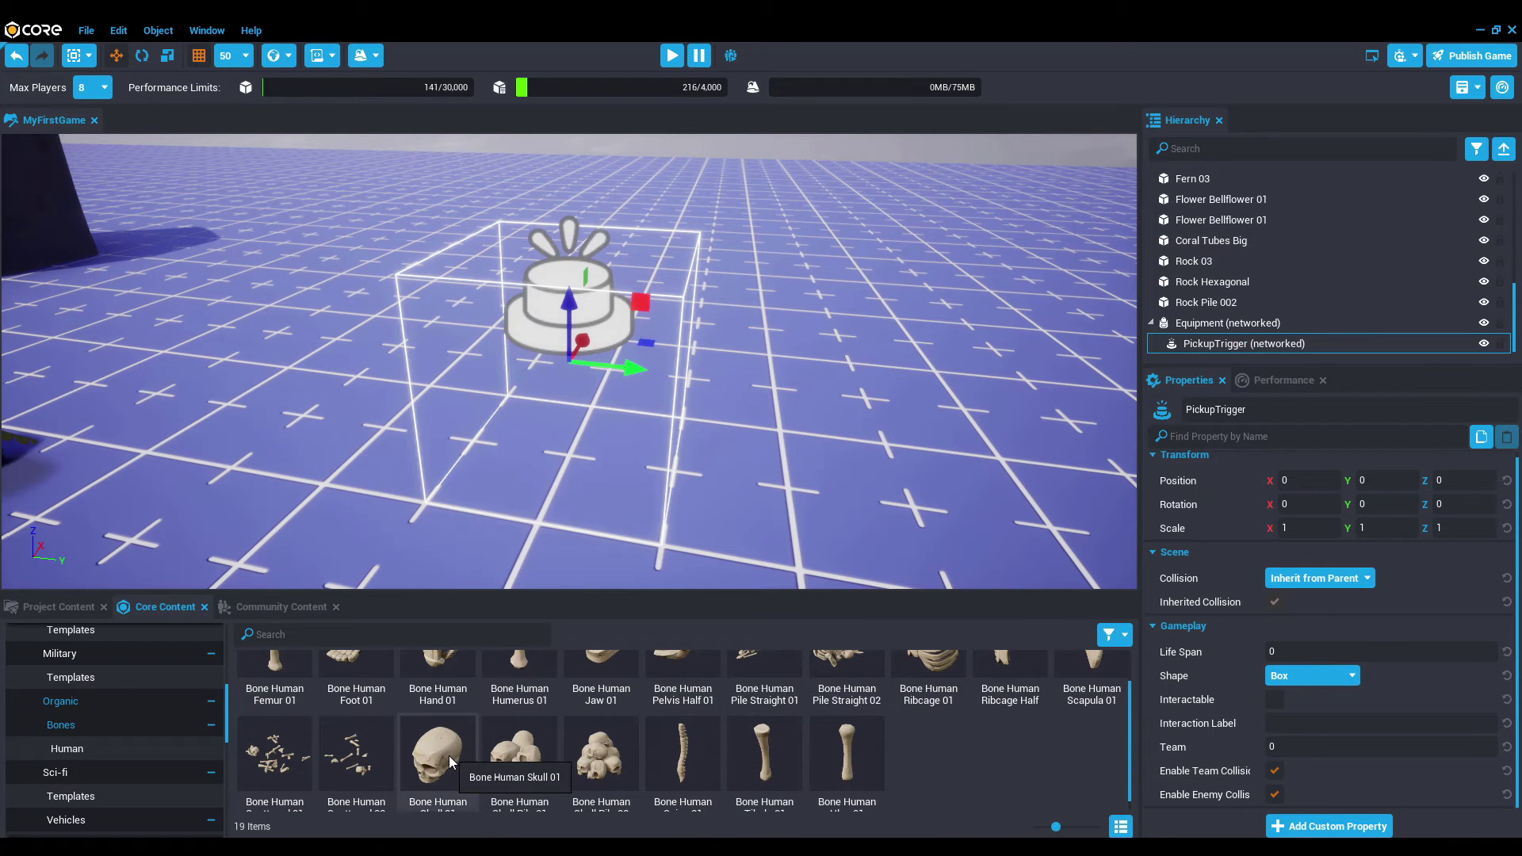
{"action": "left_click_drag", "start_coordinate": [450, 763], "coordinate": [528, 459]}
{"action": "left_click_drag", "start_coordinate": [599, 389], "coordinate": [1237, 345]}
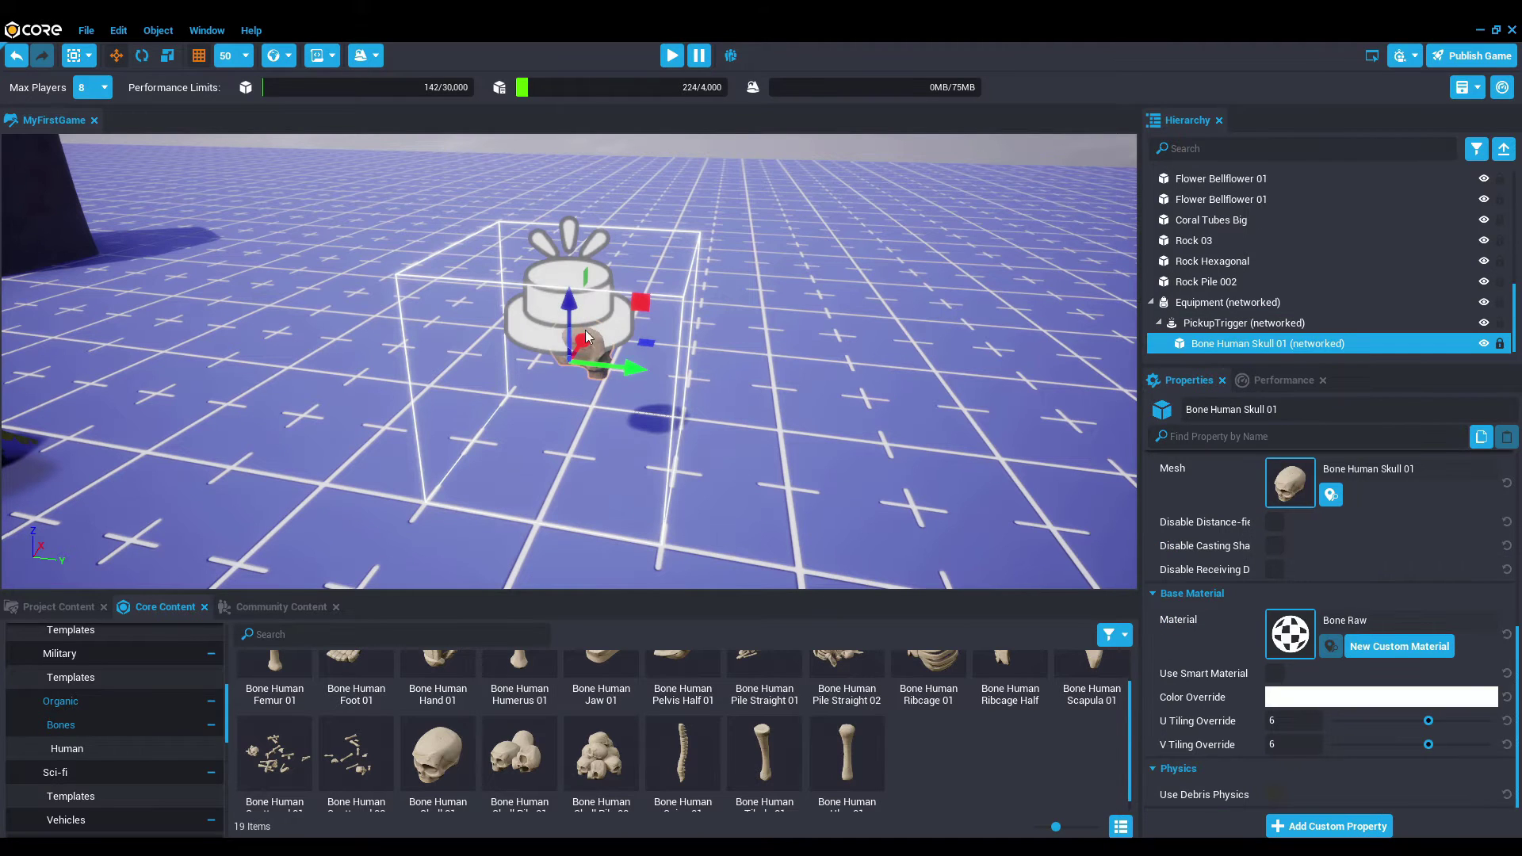
{"action": "left_click", "coordinate": [167, 55]}
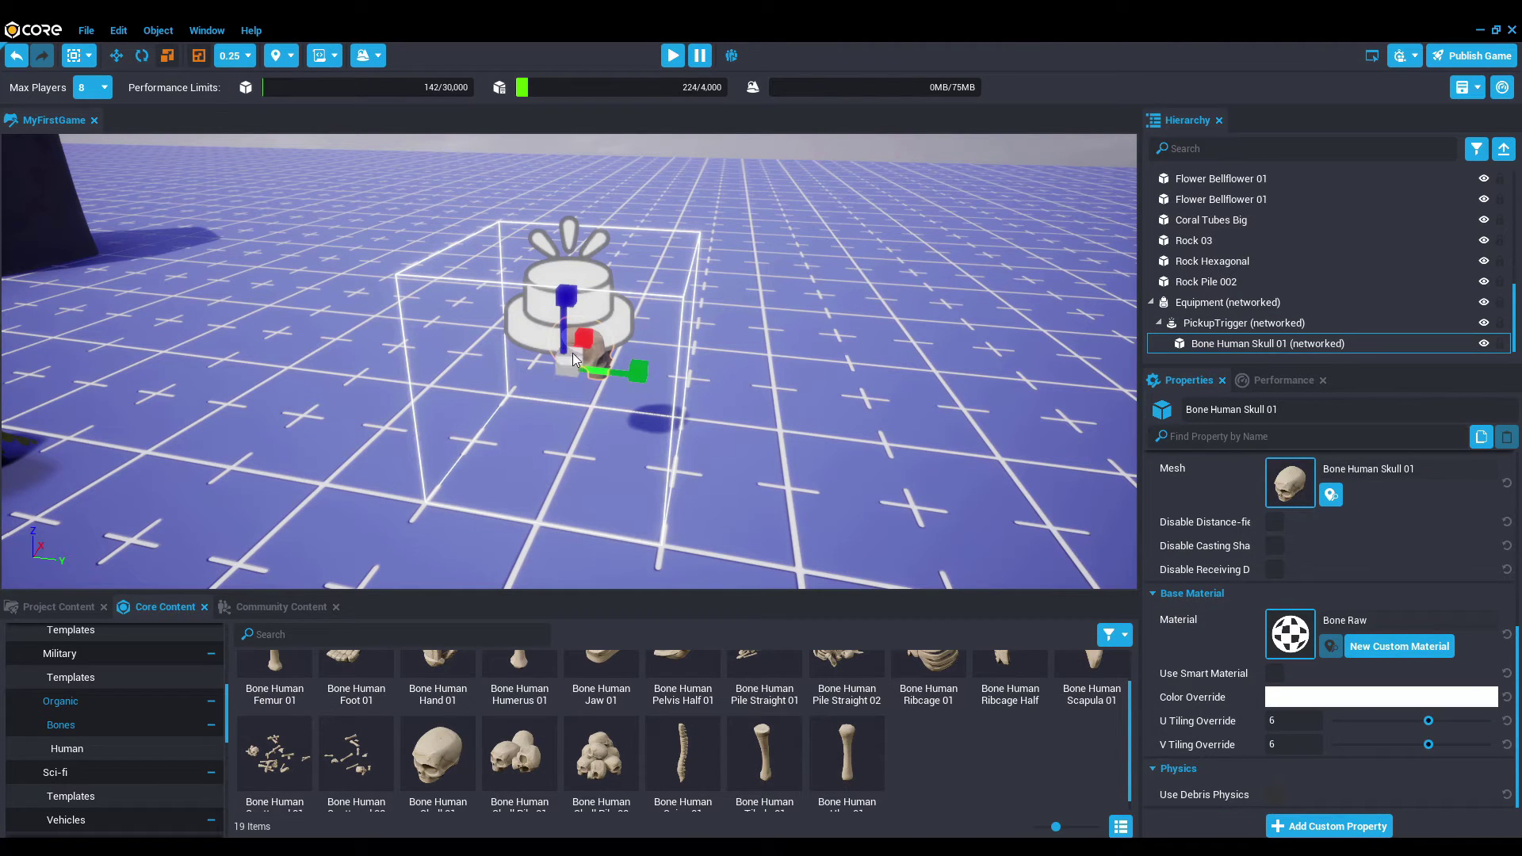
{"action": "left_click_drag", "start_coordinate": [628, 369], "coordinate": [668, 380]}
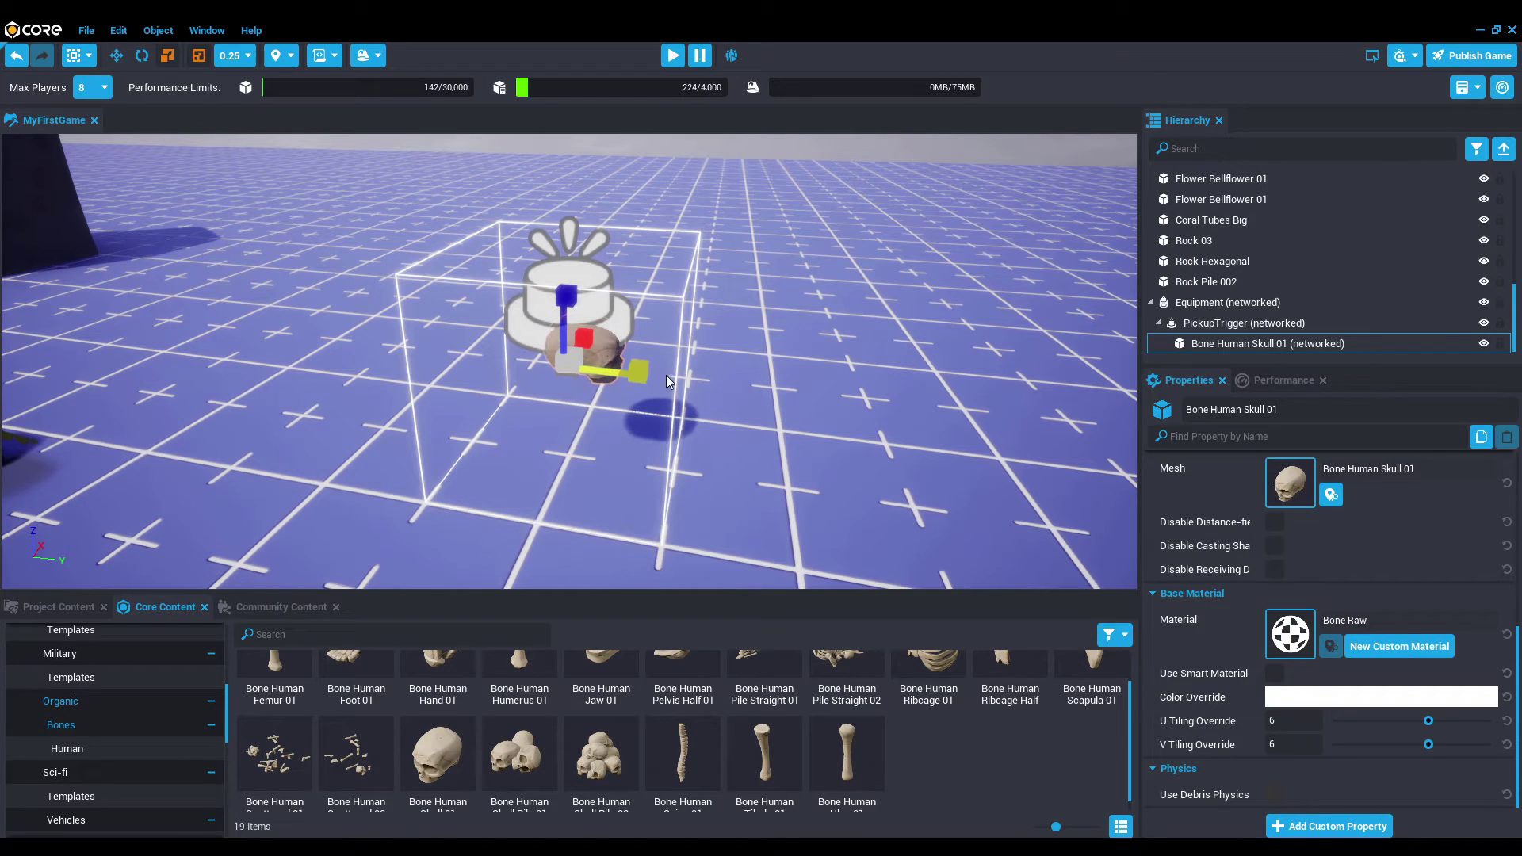
{"action": "key", "text": "ctrl+z"}
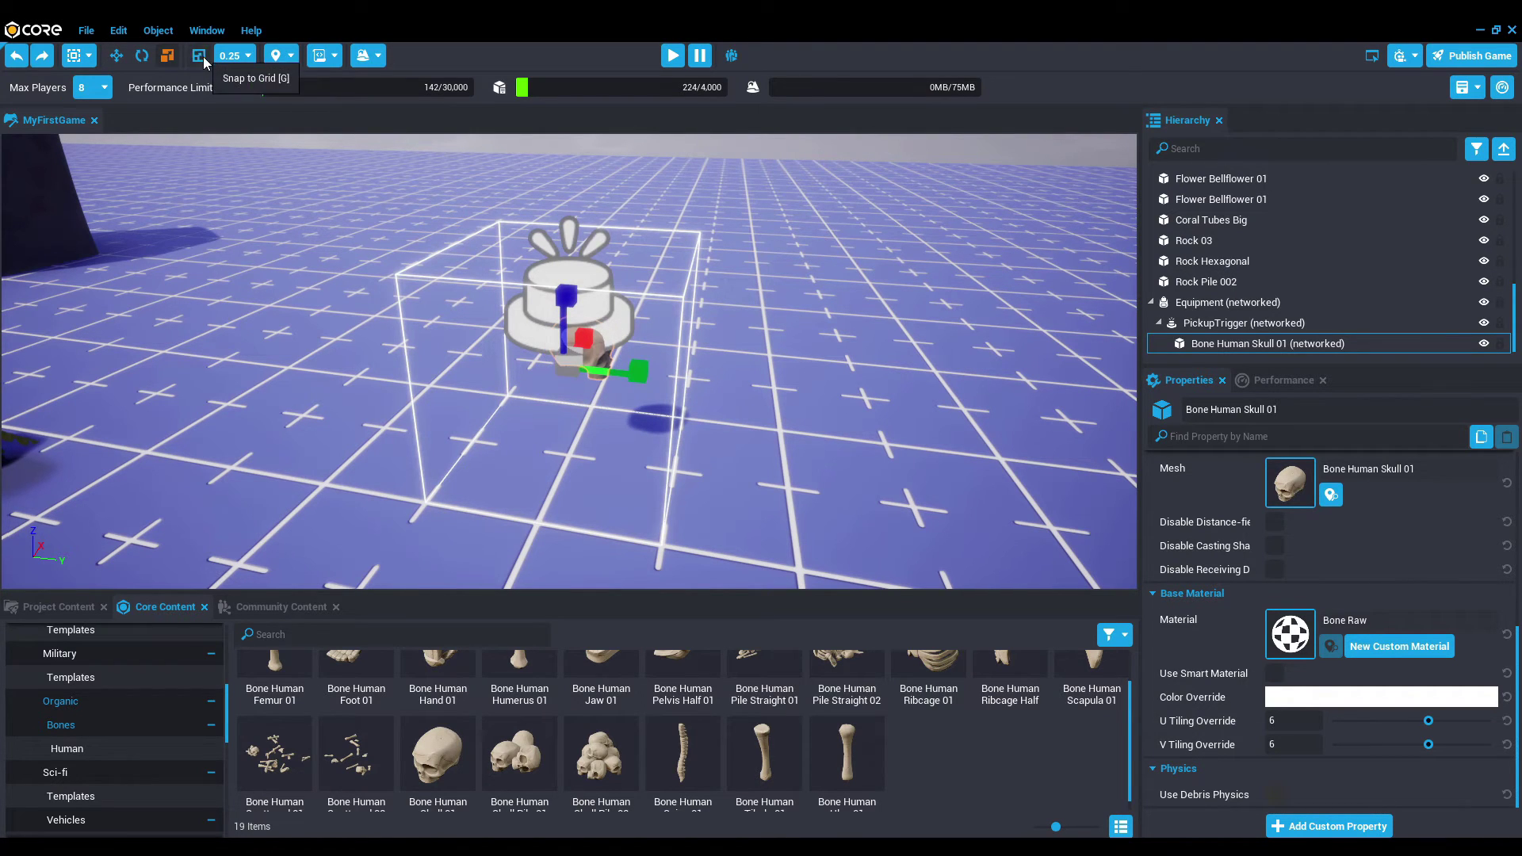
Step: With grid snapping off, move the skull slightly along Y within the trigger, to about Y 4.6
{"action": "left_click", "coordinate": [119, 59]}
{"action": "left_click_drag", "start_coordinate": [625, 374], "coordinate": [642, 378]}
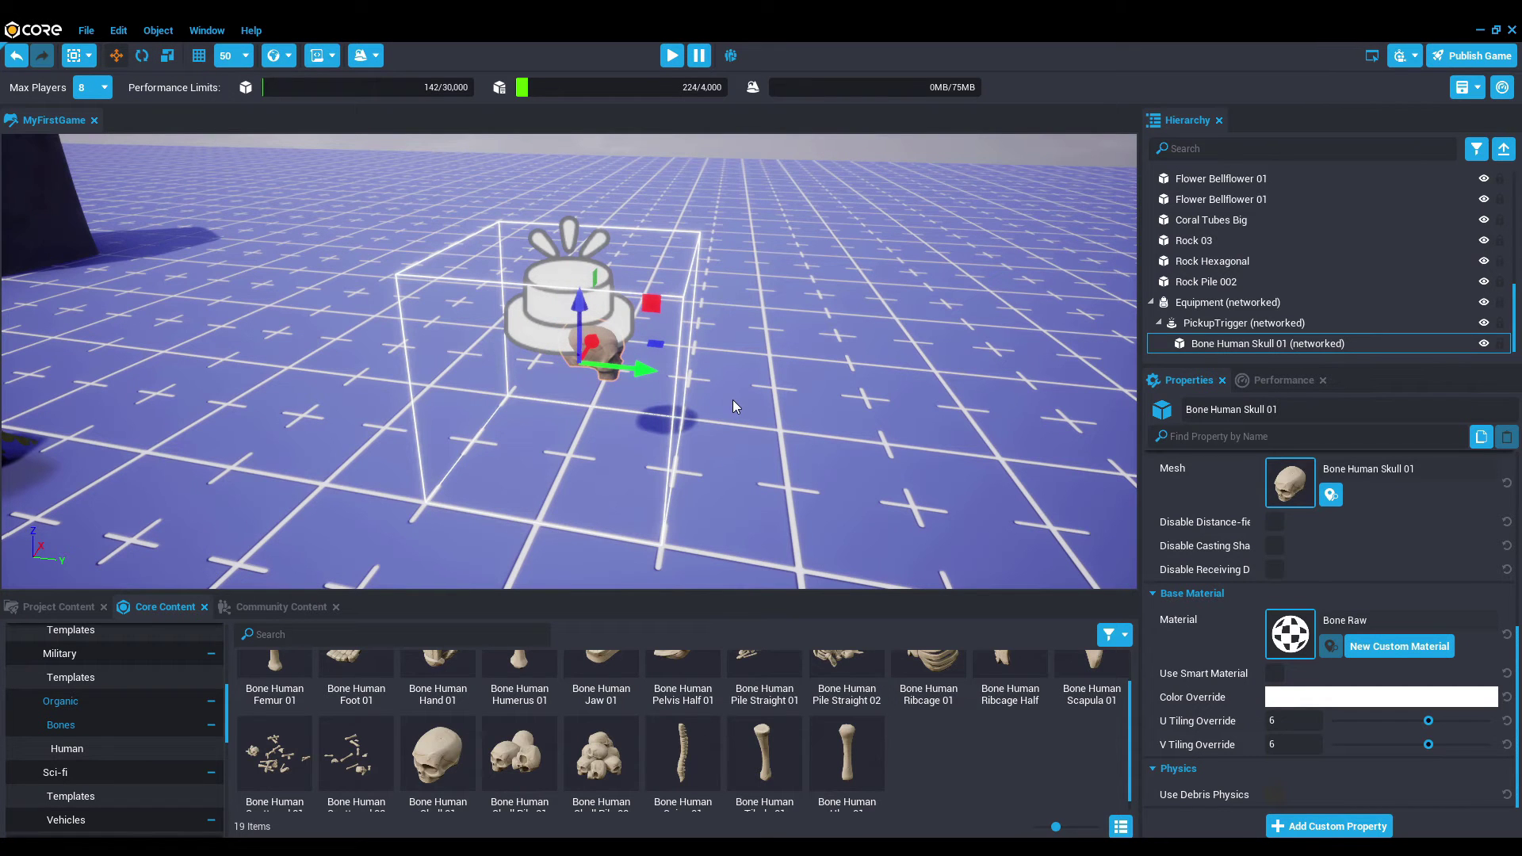
{"action": "mouse_move", "coordinate": [734, 401]}
{"action": "left_mouse_down", "text": "alt"}
{"action": "mouse_move", "coordinate": [704, 423]}
{"action": "mouse_move", "coordinate": [569, 391]}
{"action": "mouse_move", "coordinate": [740, 425]}
{"action": "left_mouse_up", "text": "alt"}
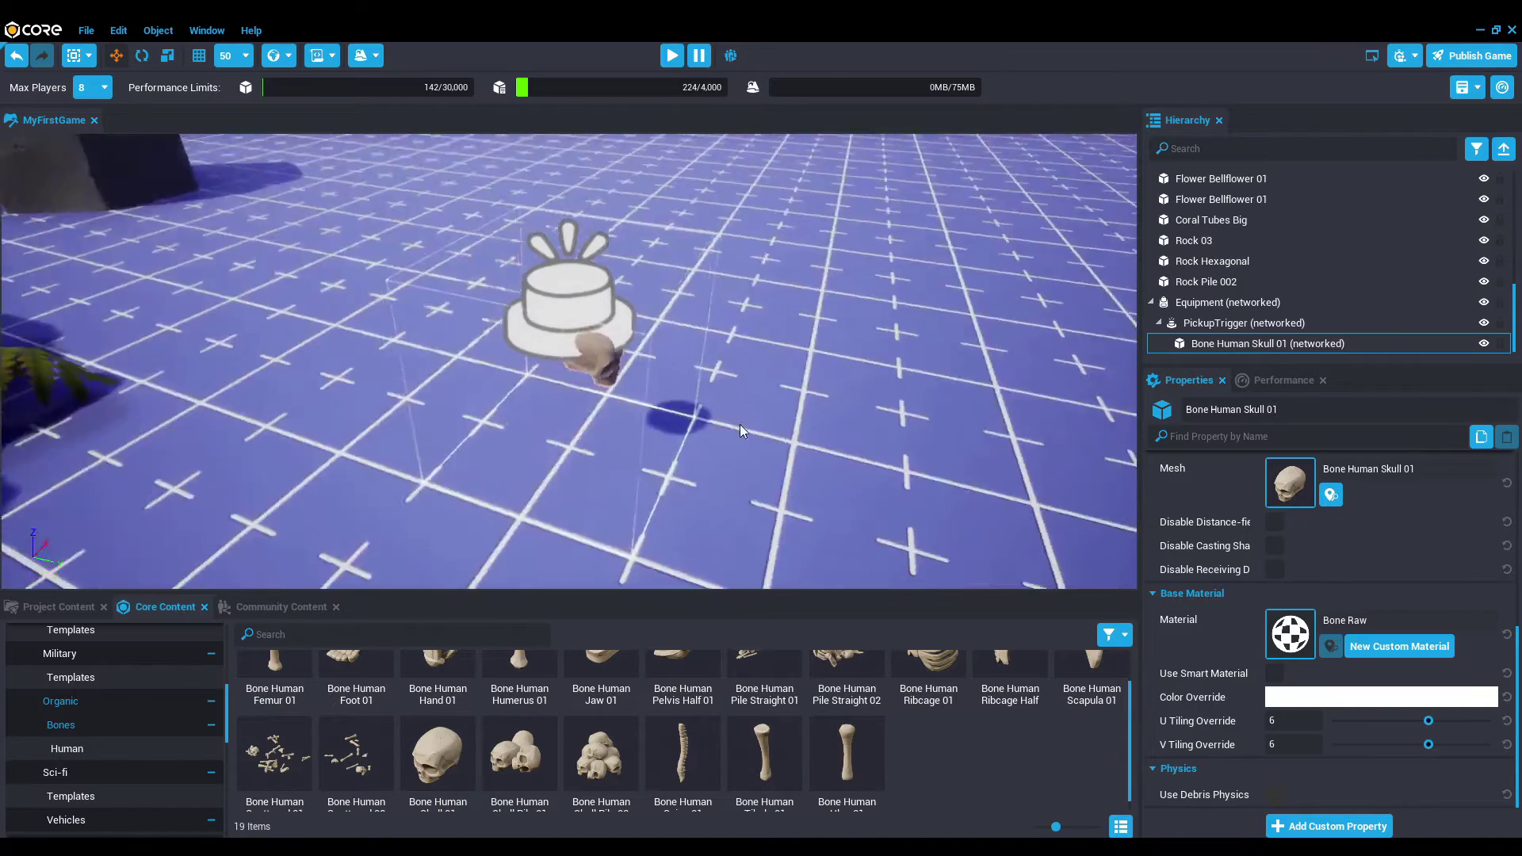
Step: Preview the game, walk over the skull to pick it up, check how it sits on the character, and end the preview
{"action": "left_click", "coordinate": [671, 54]}
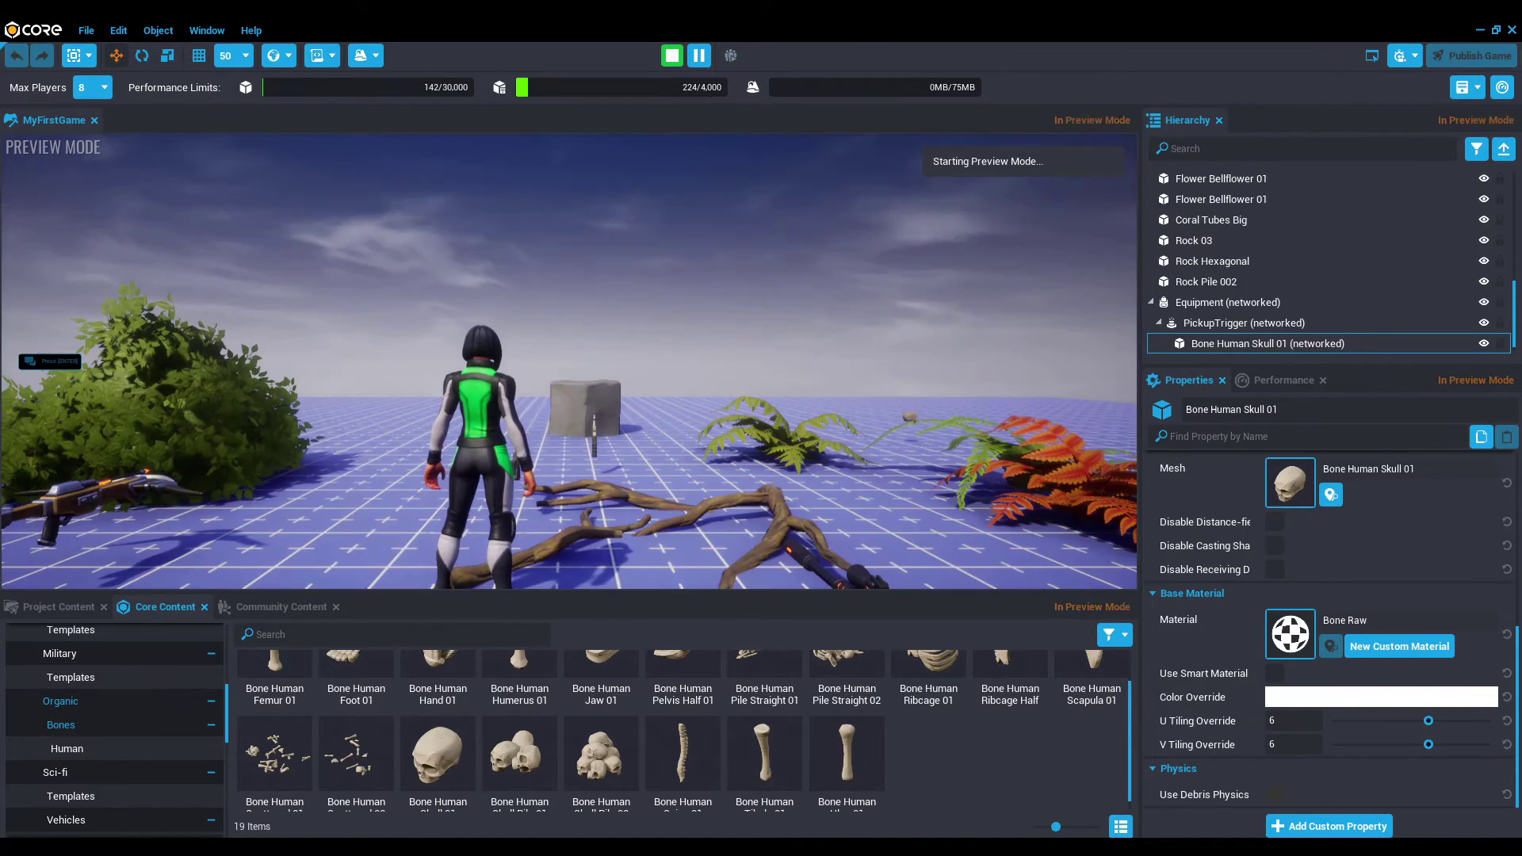
{"action": "key", "text": "w"}
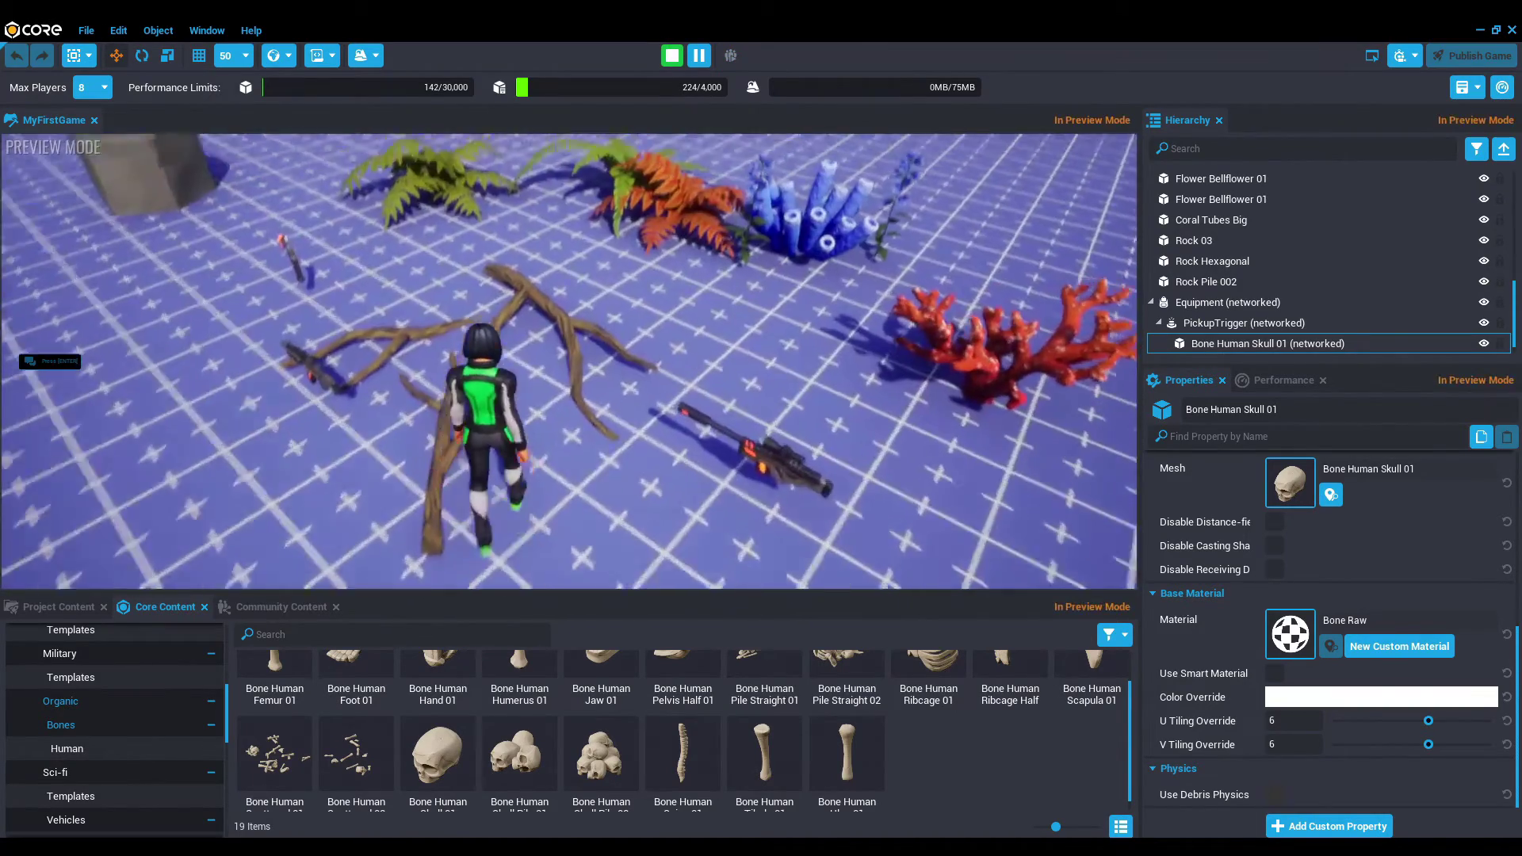
{"action": "key", "text": "w"}
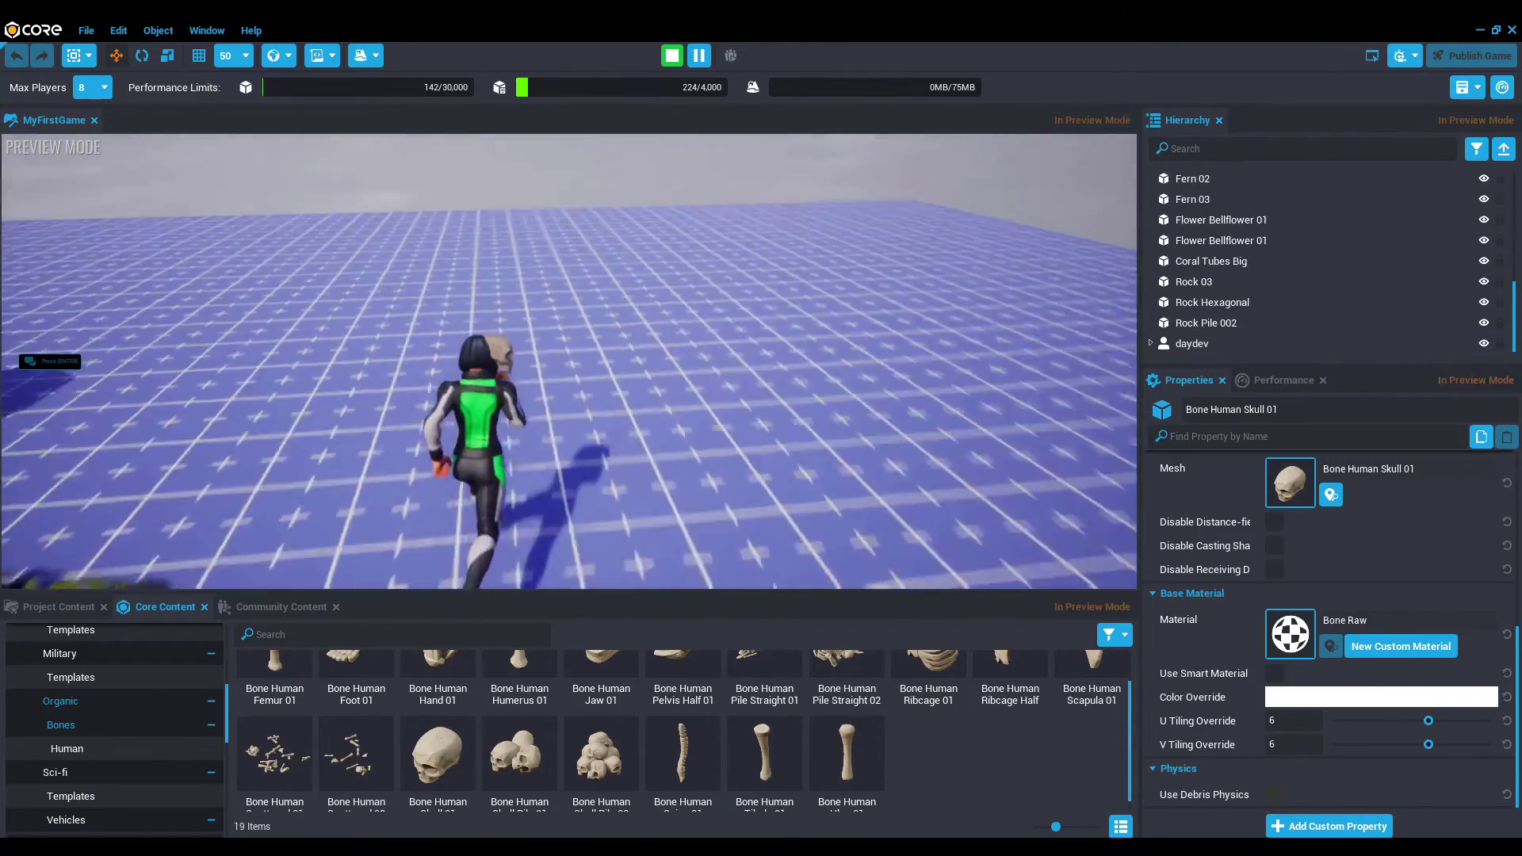
{"action": "key", "text": "w"}
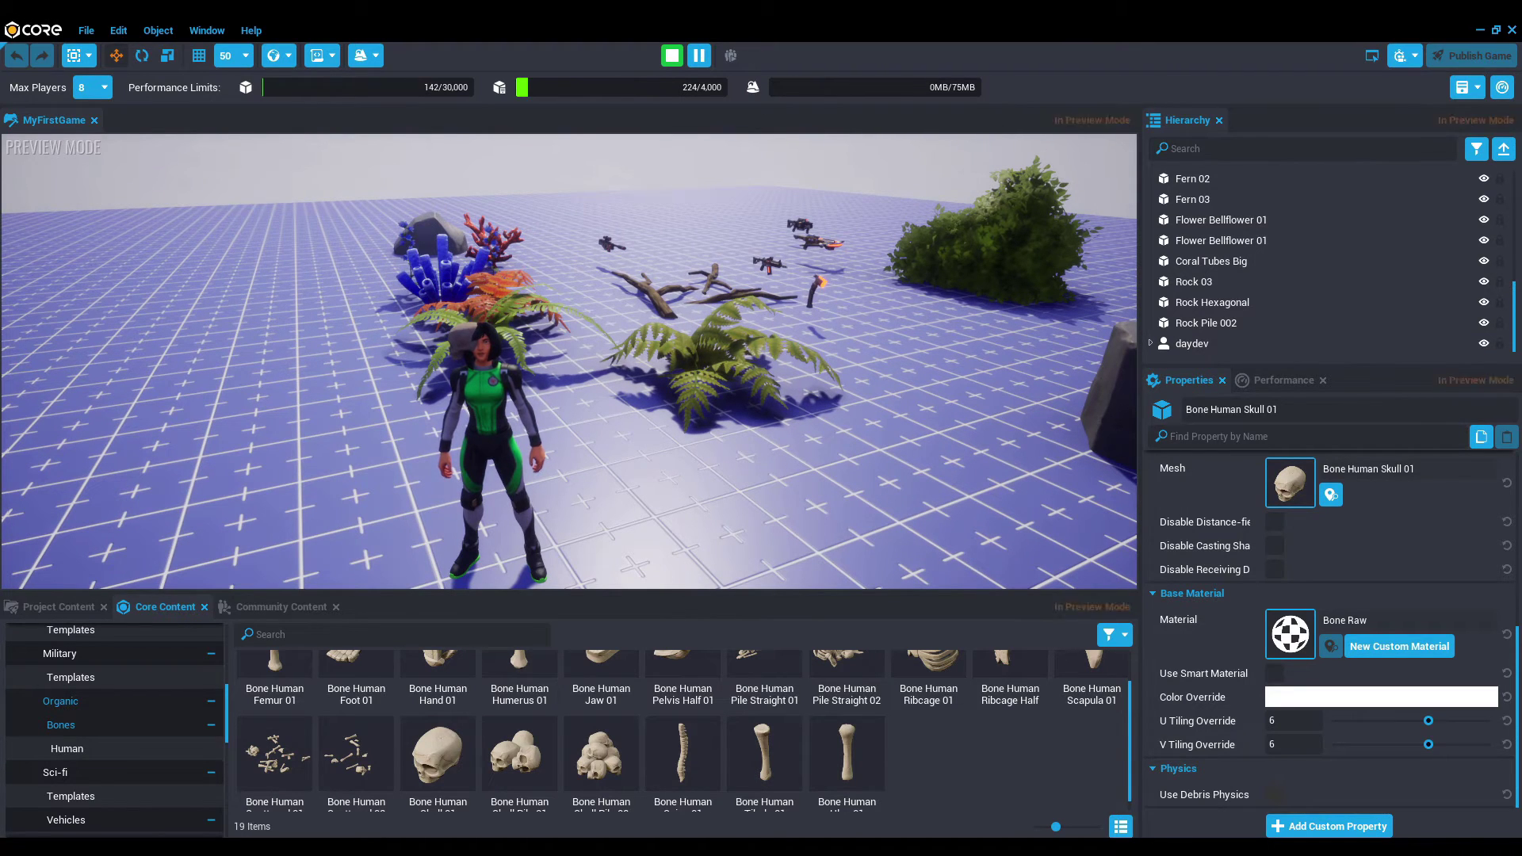
{"action": "key", "text": "="}
Step: Rotate the Bone Human Skull 01 under the PickupTrigger to -90 degrees about Z
{"action": "left_click", "coordinate": [525, 474]}
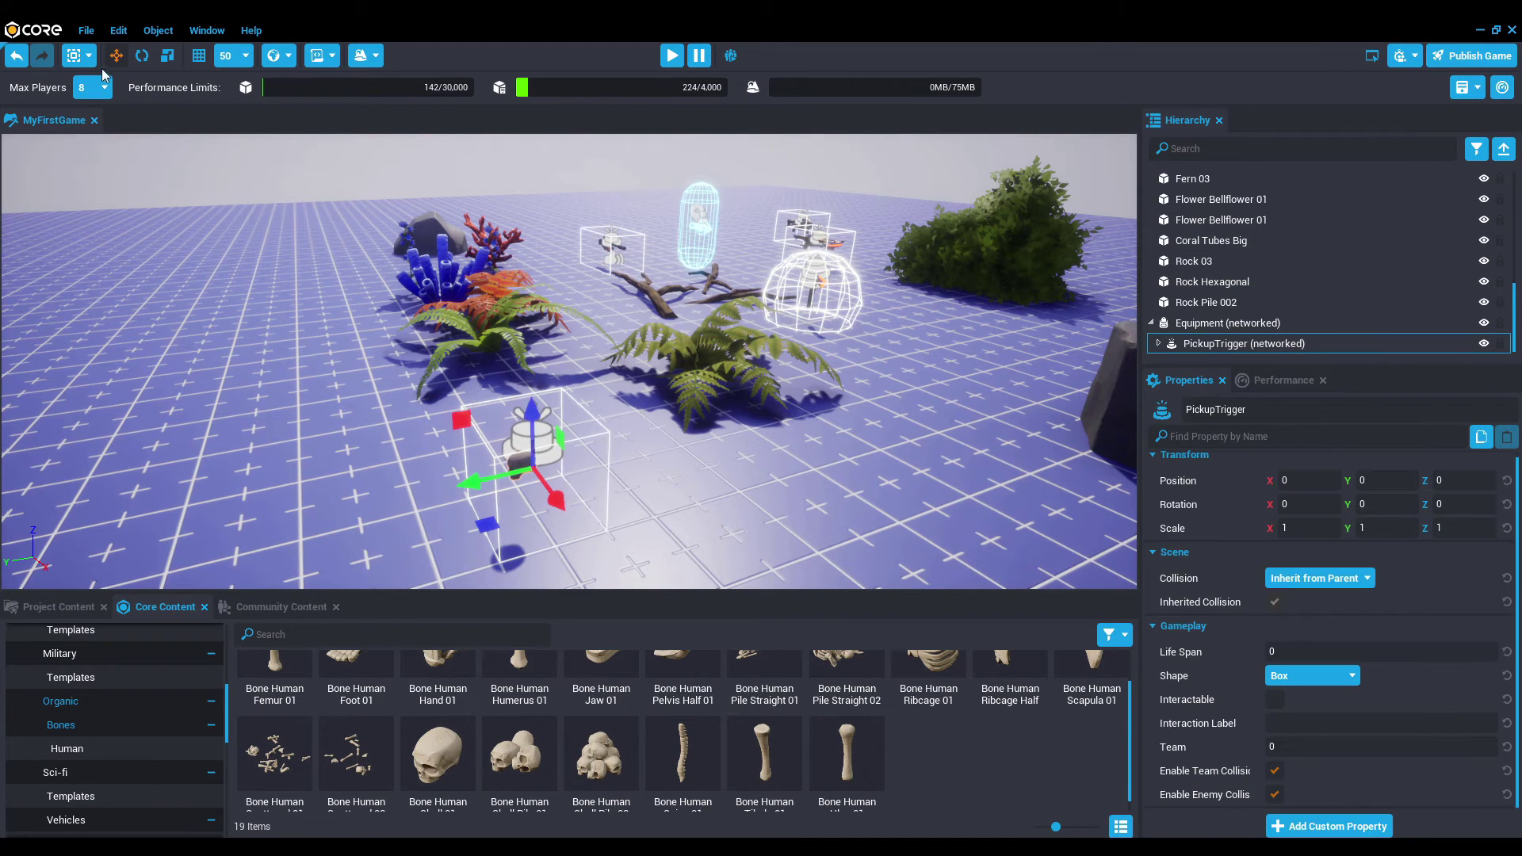
{"action": "left_click", "coordinate": [1173, 346]}
{"action": "left_click", "coordinate": [1158, 344]}
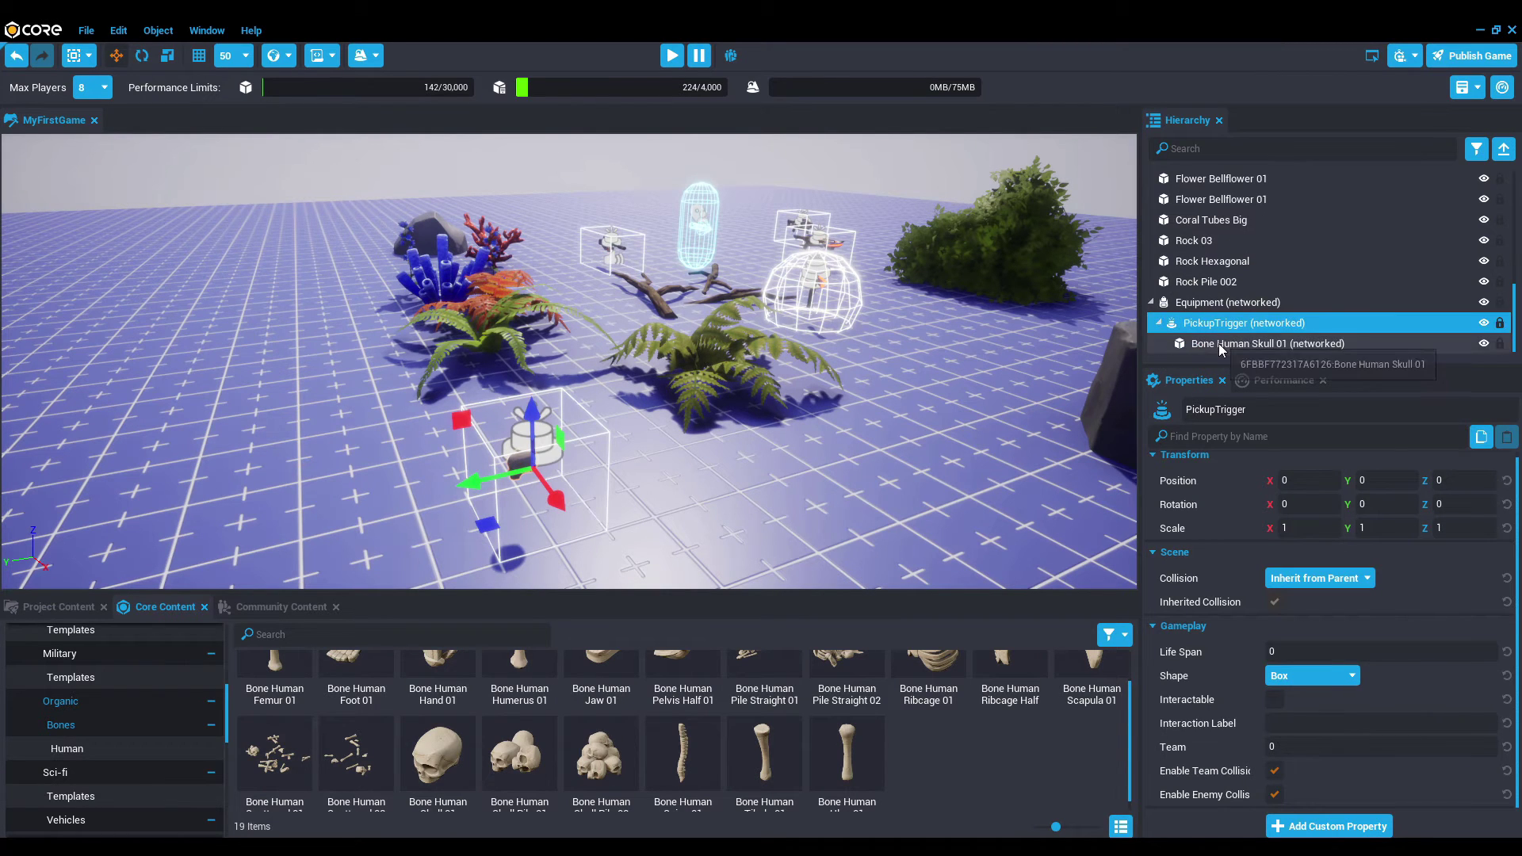
{"action": "left_click", "coordinate": [1219, 344]}
{"action": "left_click", "coordinate": [146, 60]}
{"action": "left_click_drag", "start_coordinate": [531, 503], "coordinate": [658, 501]}
{"action": "scroll", "coordinate": [1419, 564], "scroll_direction": "up", "scroll_amount": 1}
{"action": "scroll", "coordinate": [1416, 555], "scroll_direction": "up", "scroll_amount": 5}
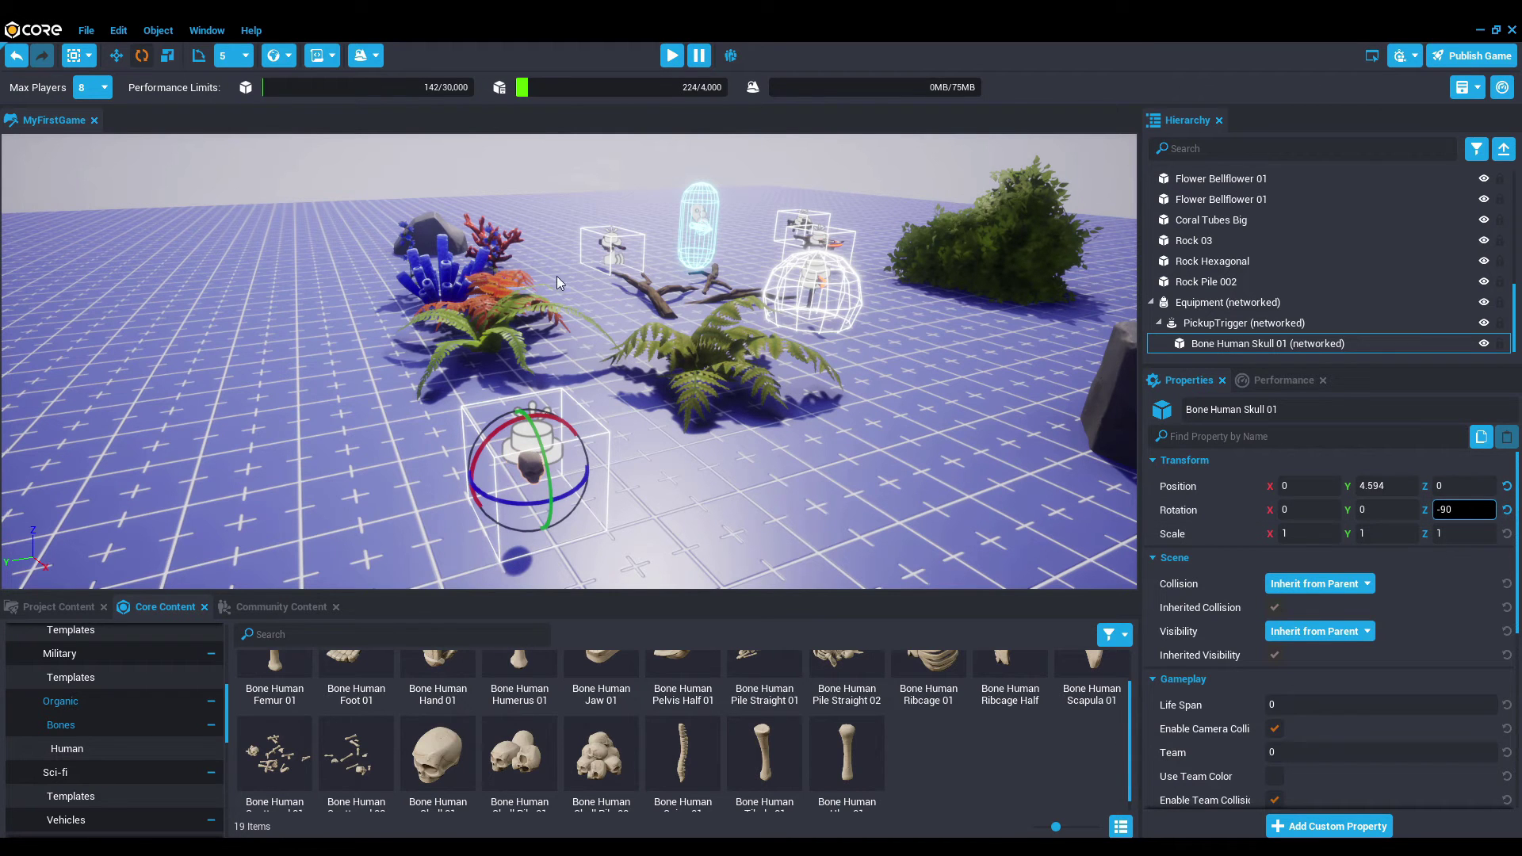
Step: Preview the game again, pick up the rotated skull and check its orientation on the character's head
{"action": "left_click", "coordinate": [677, 60]}
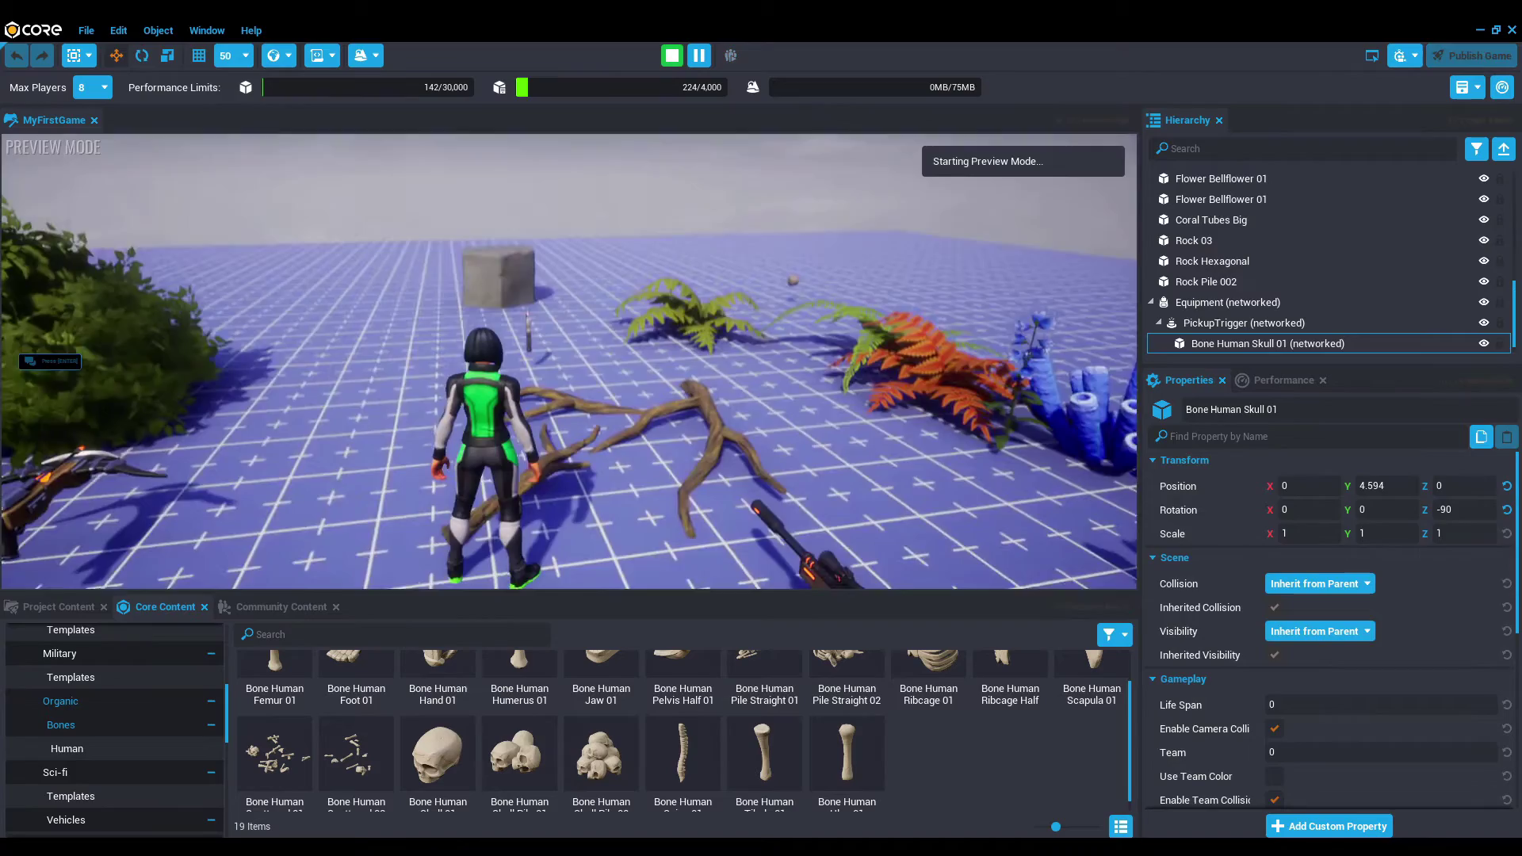
{"action": "key", "text": "w"}
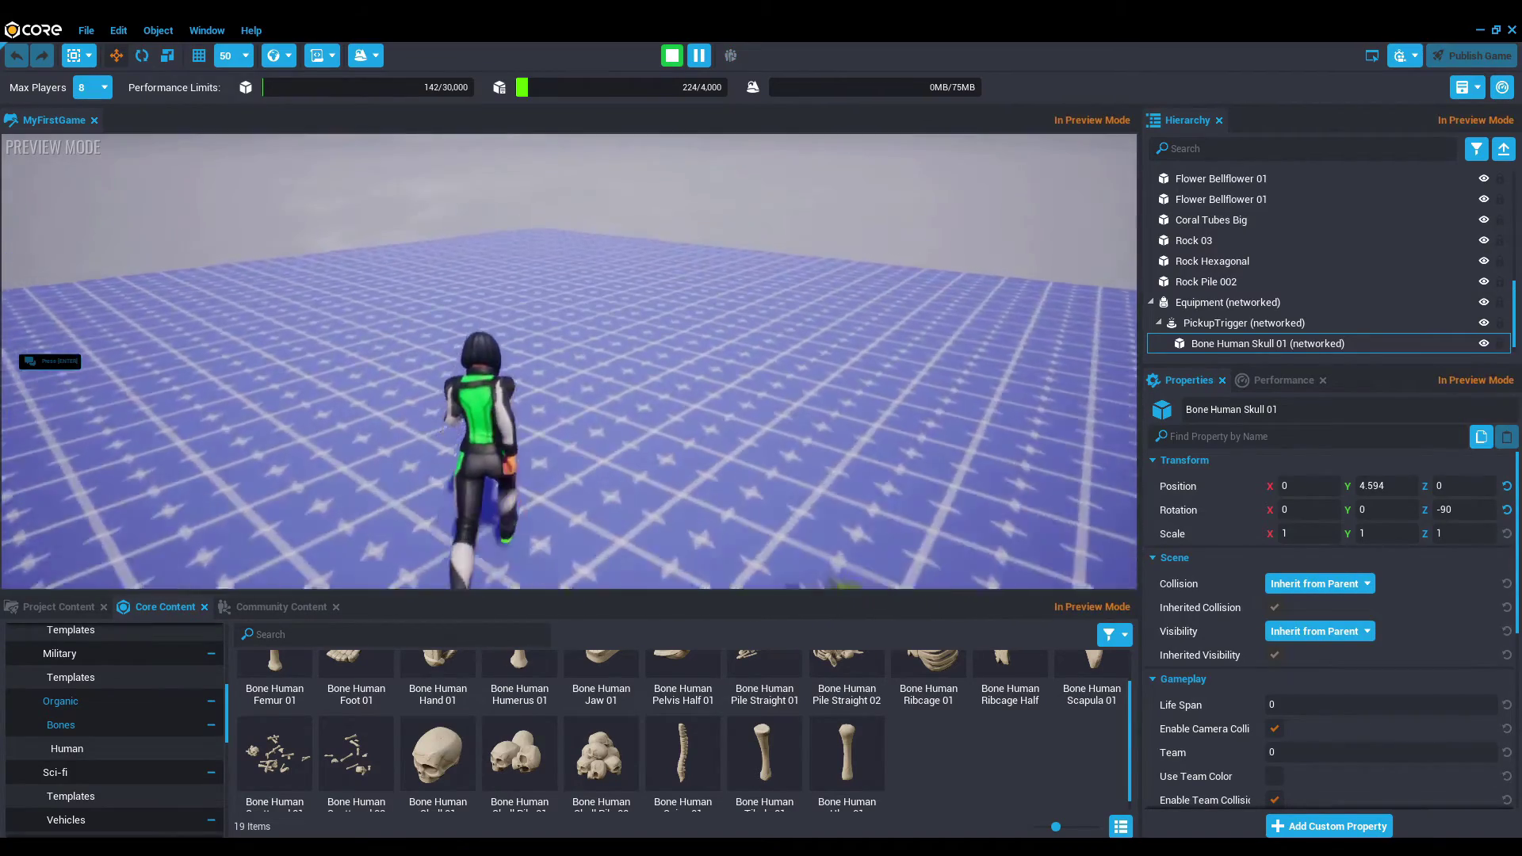
{"action": "key", "text": "w"}
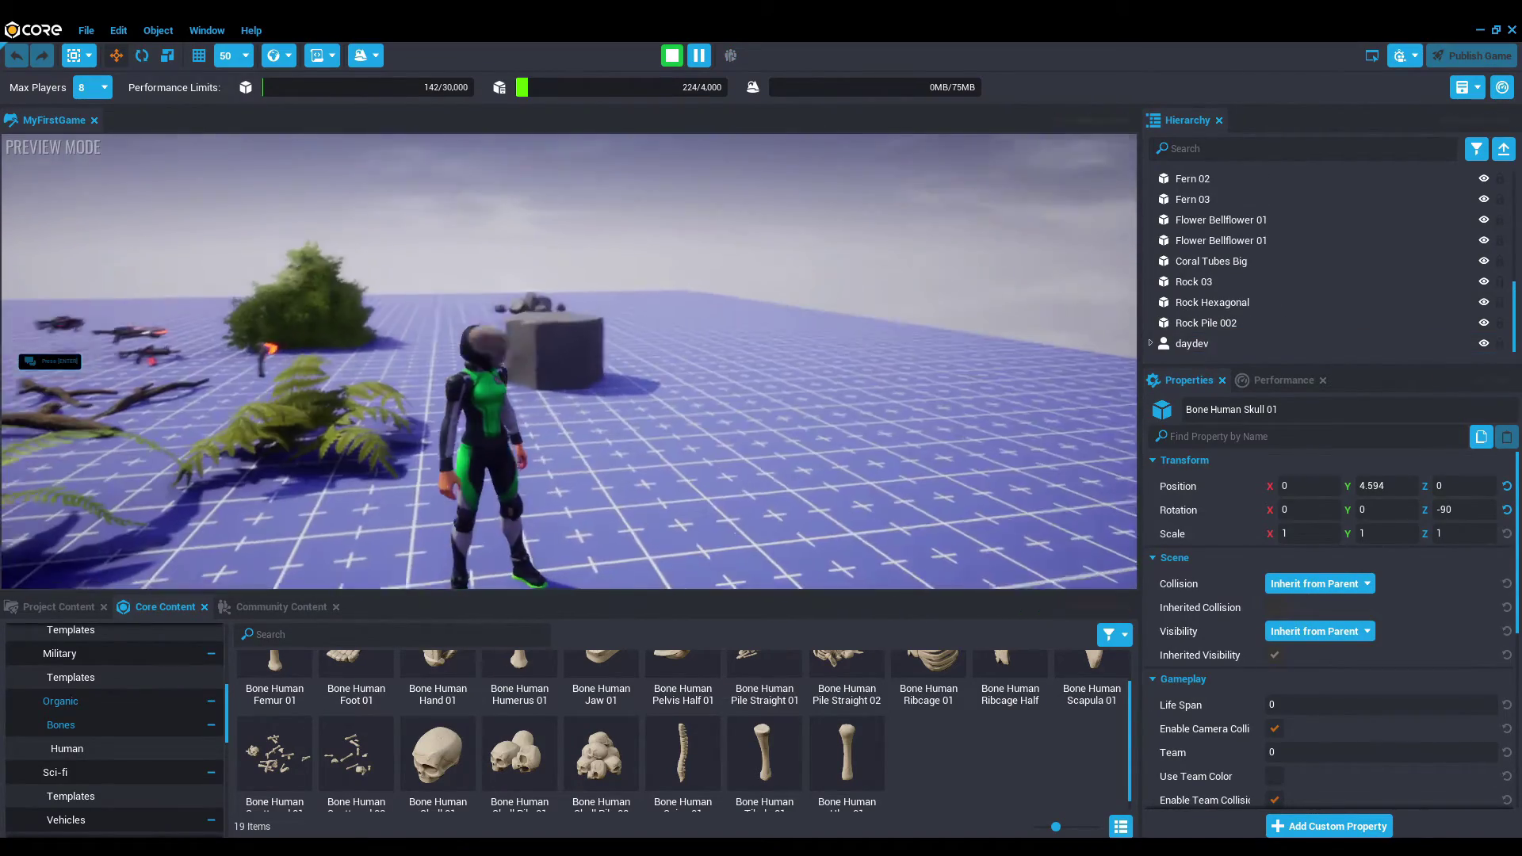
{"action": "key", "text": "w"}
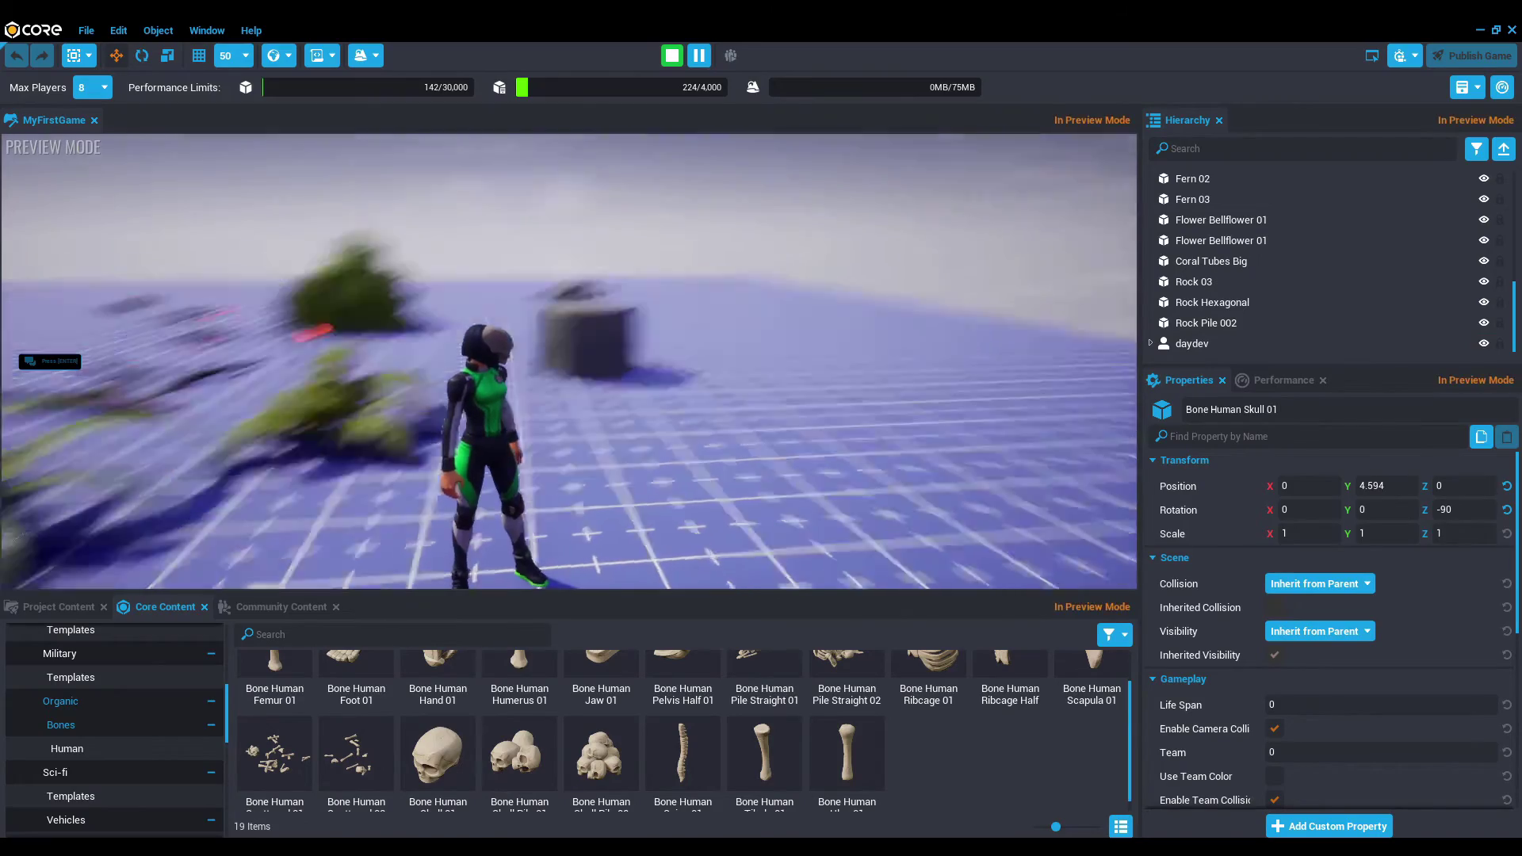
Step: Equip the Advanced Axe in the preview and swing it while running around the bush
{"action": "key", "text": "w"}
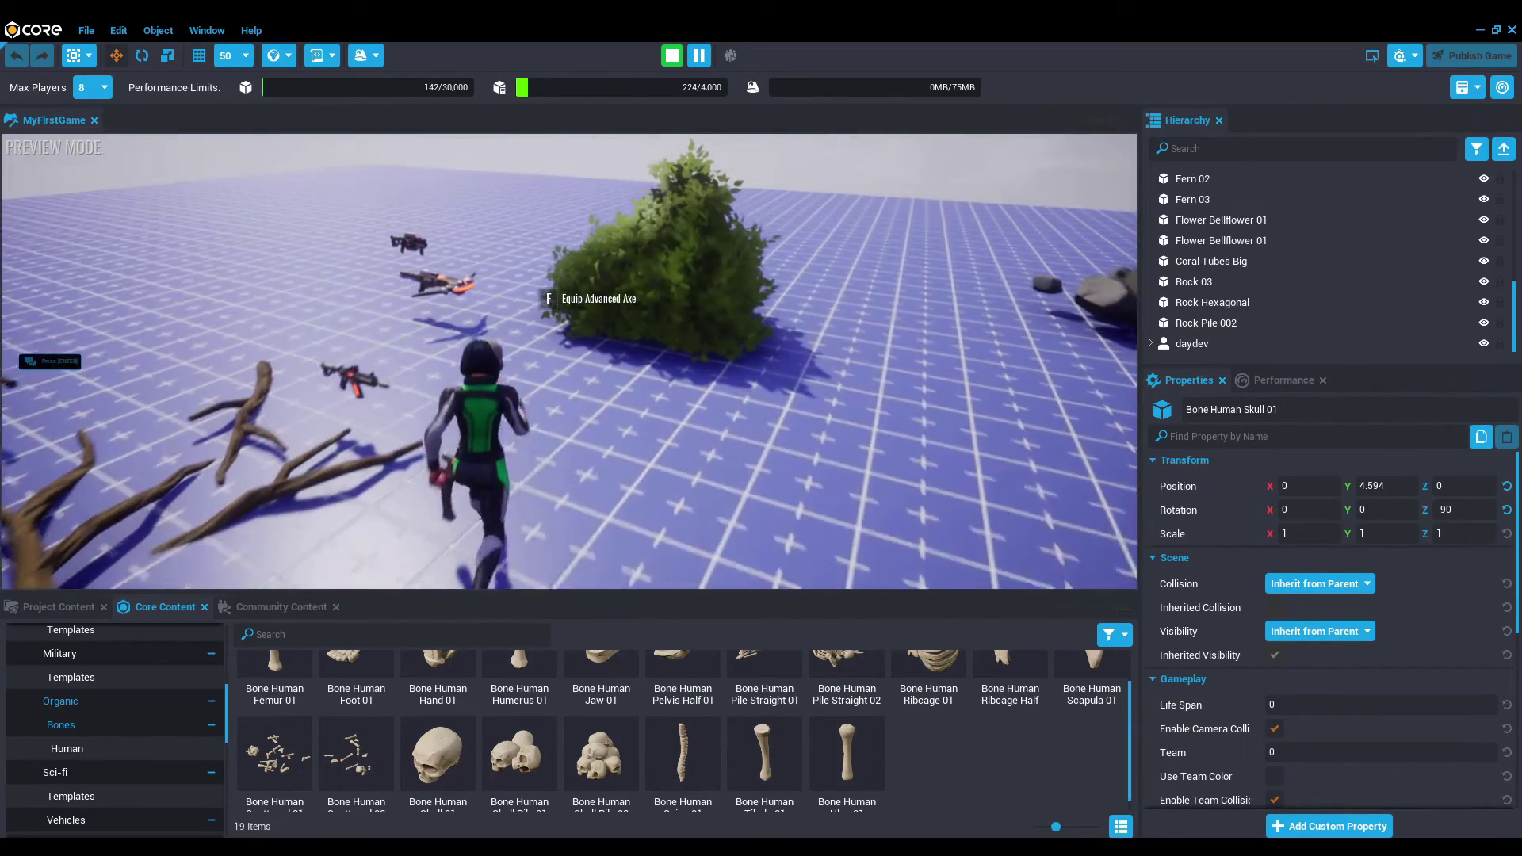
{"action": "key", "text": "f"}
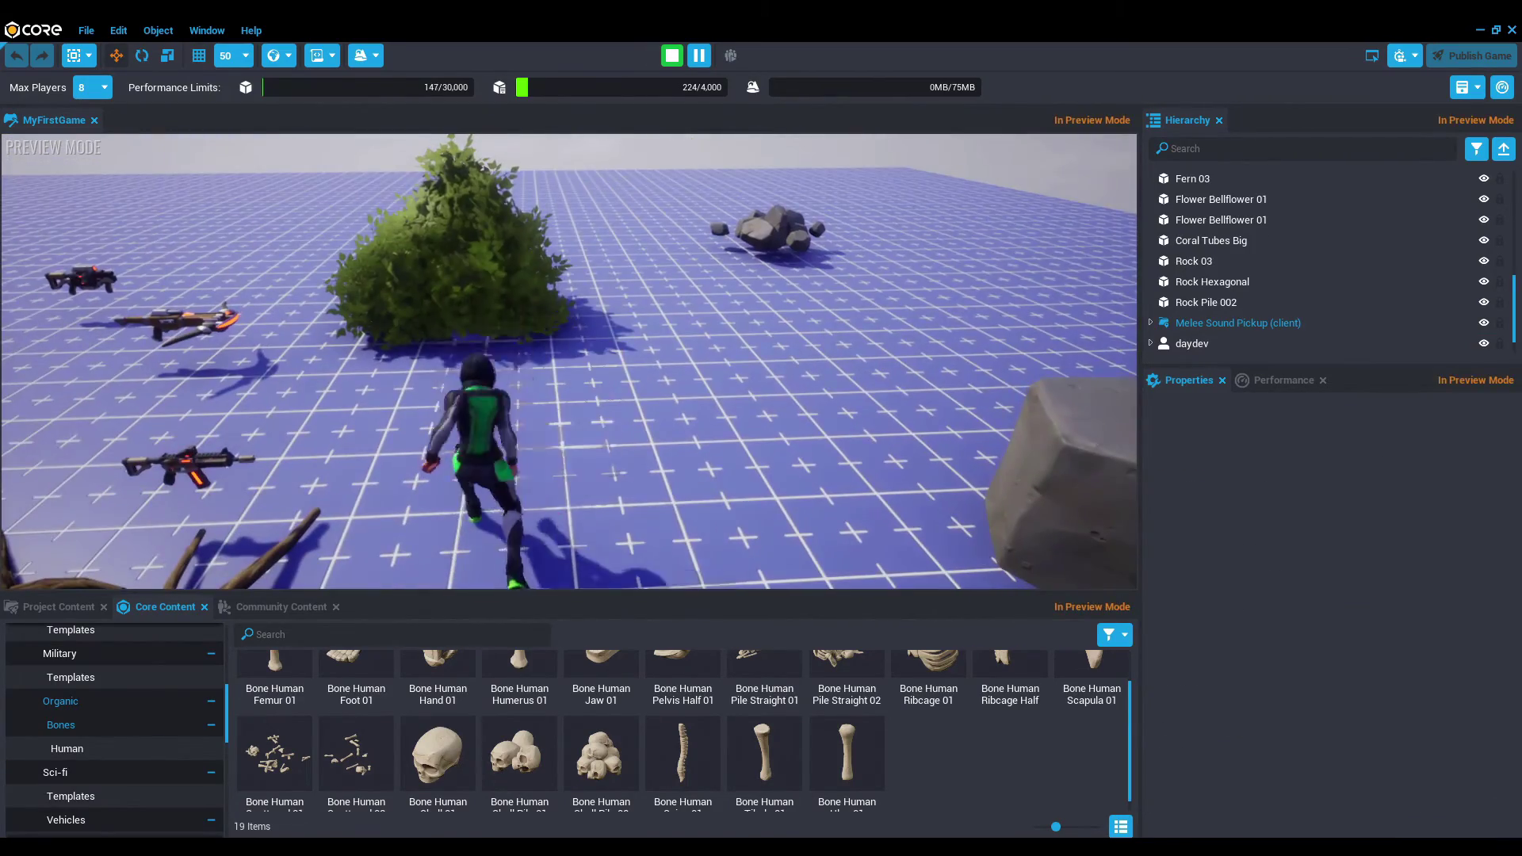
{"action": "left_click", "coordinate": [570, 361]}
{"action": "left_click", "coordinate": [569, 362]}
{"action": "left_click", "coordinate": [569, 361]}
{"action": "key", "text": "w"}
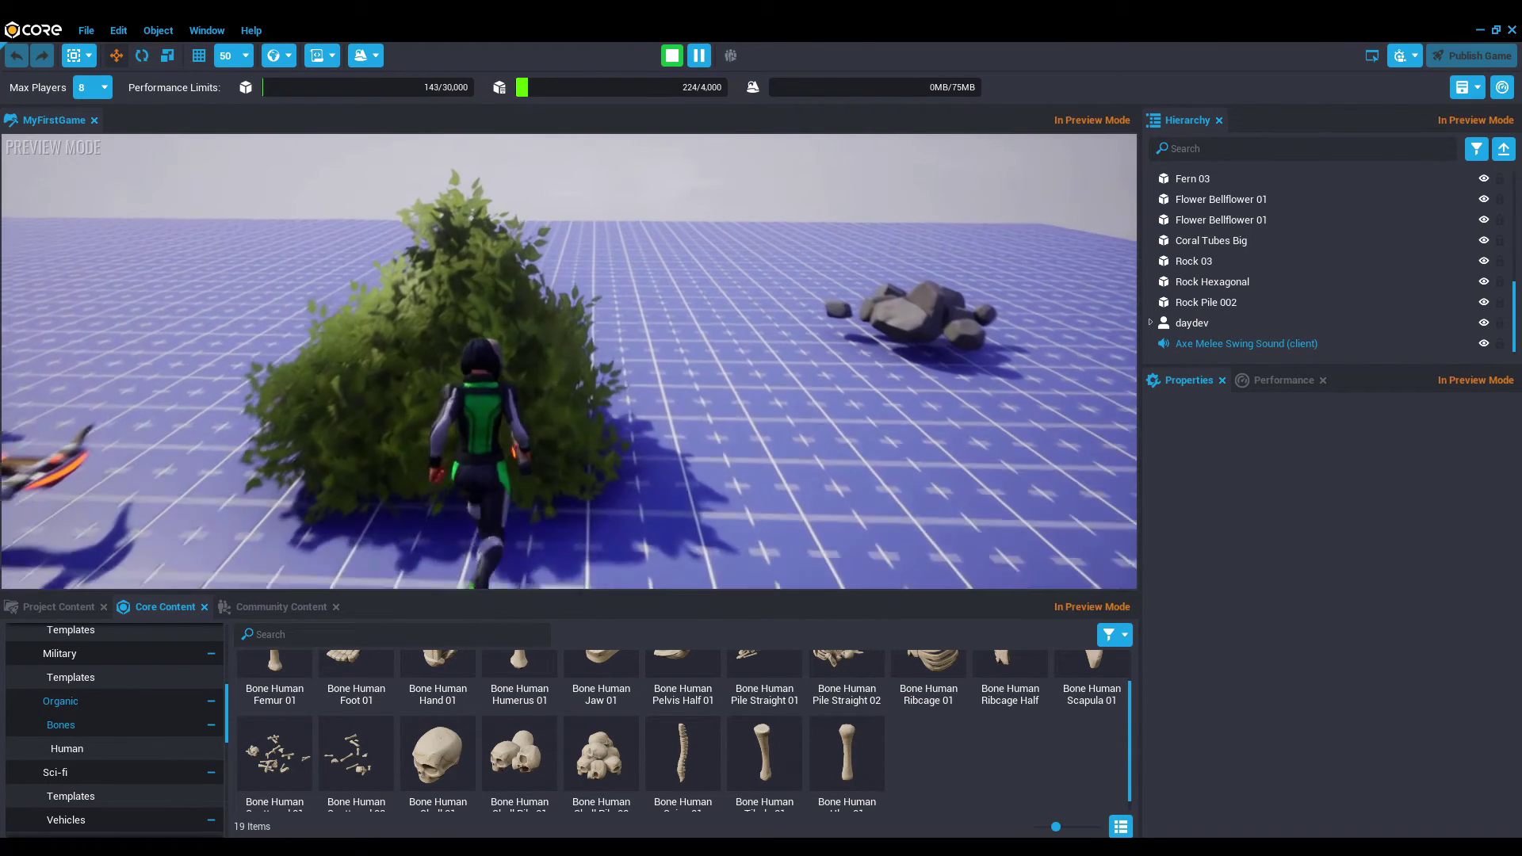
{"action": "key", "text": "w"}
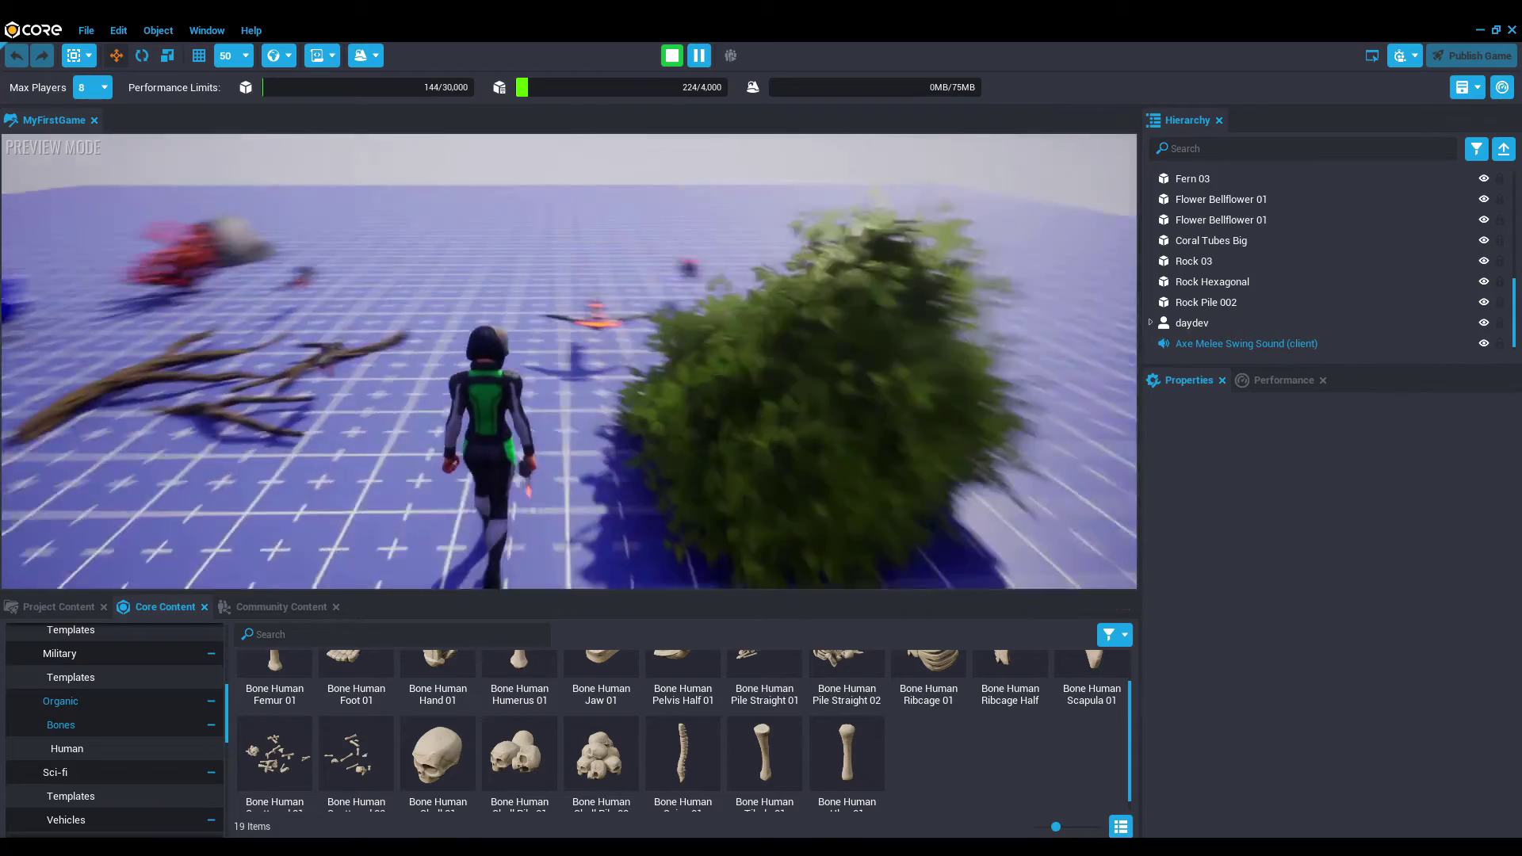
Step: Equip the Sniper Rifle in the preview and fire it at the floor and the rock near the red coral
{"action": "key", "text": "w"}
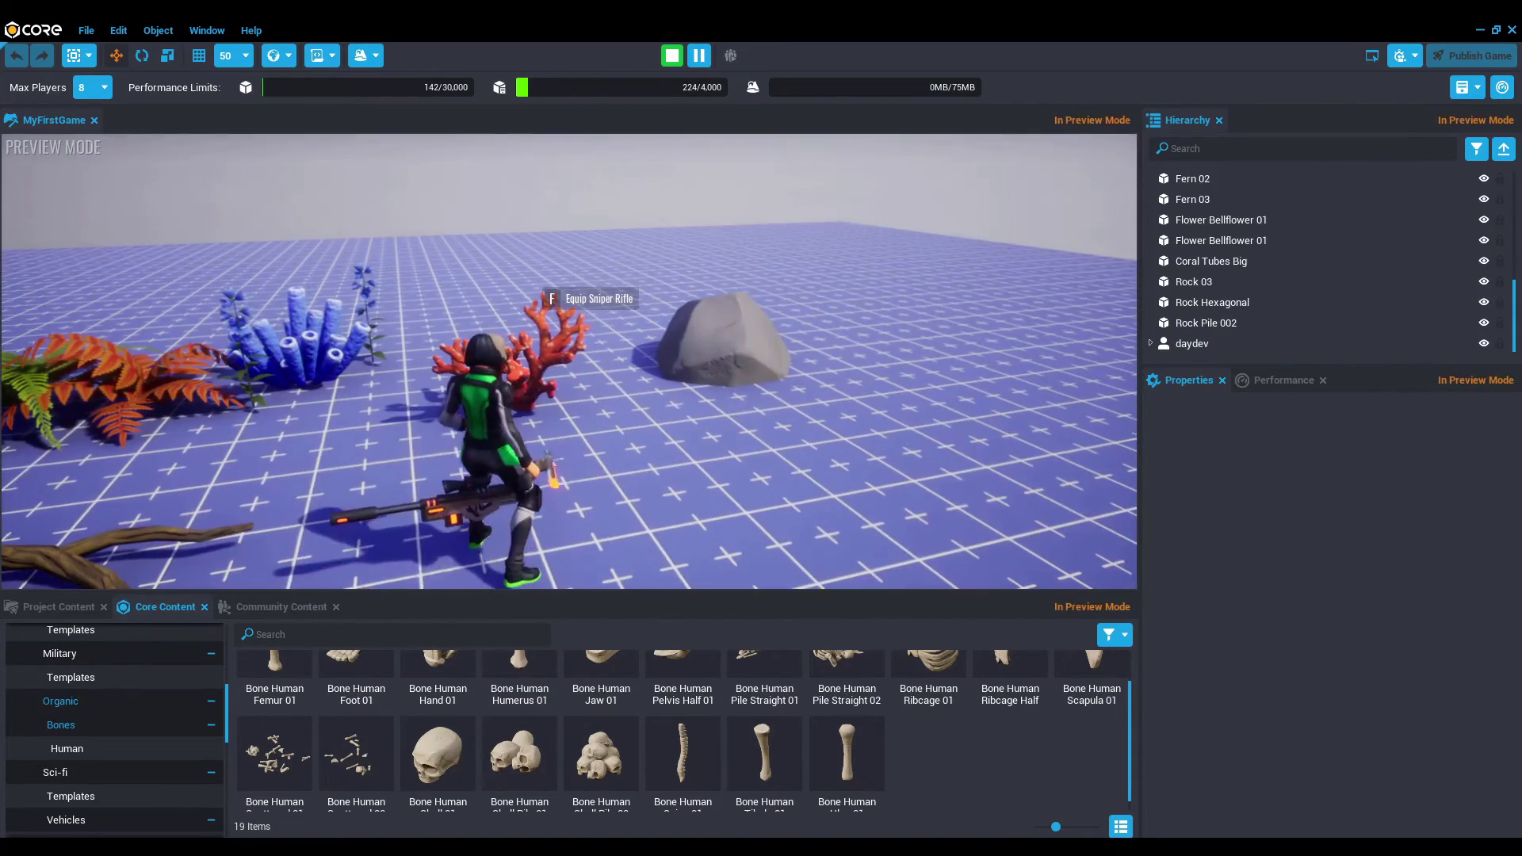
{"action": "key", "text": "f"}
{"action": "key", "text": "w"}
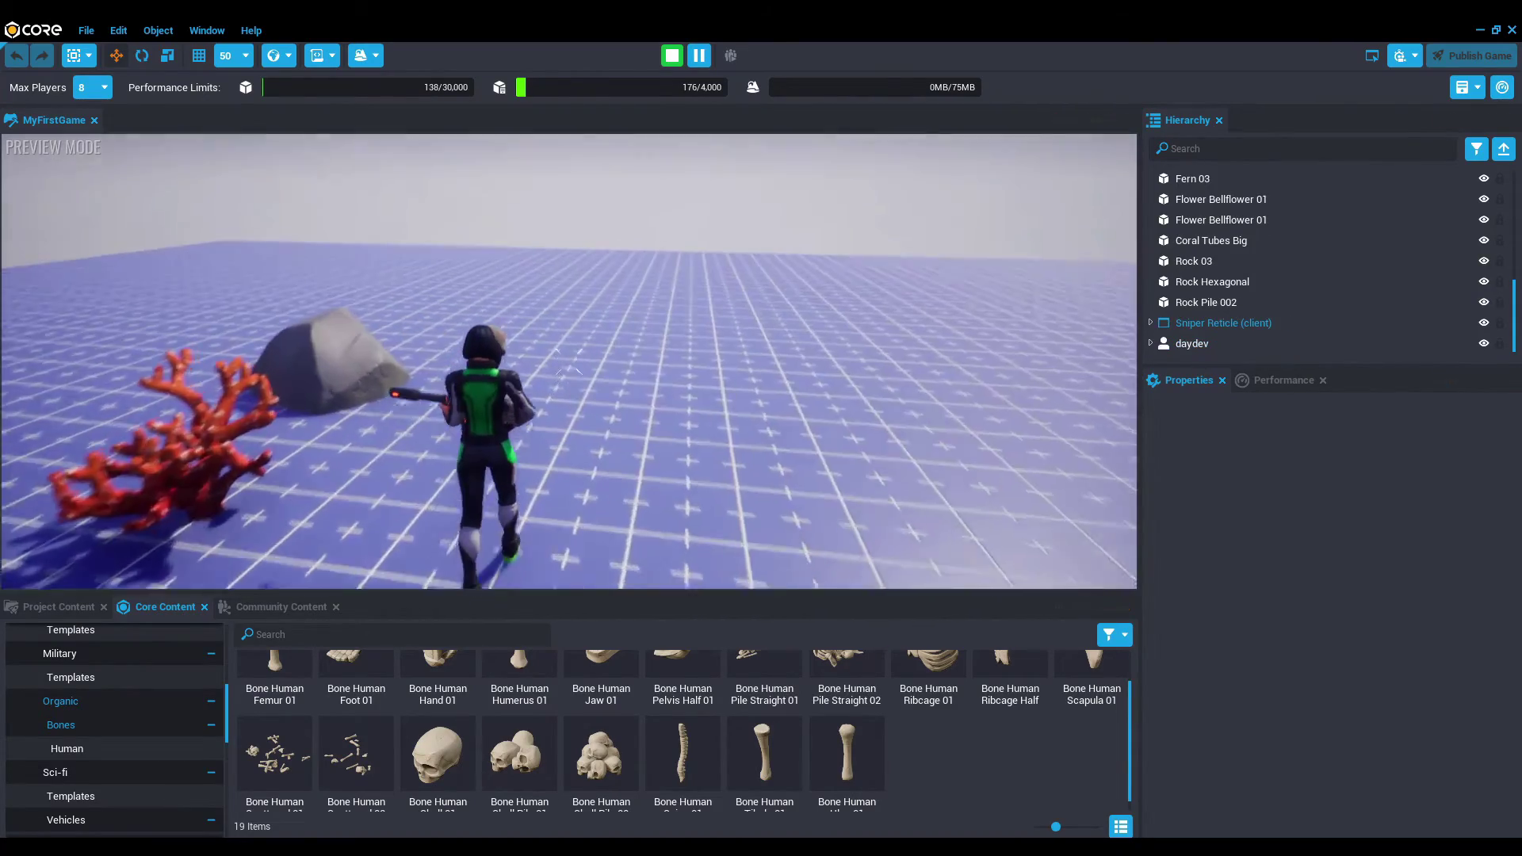
{"action": "left_click", "coordinate": [569, 361]}
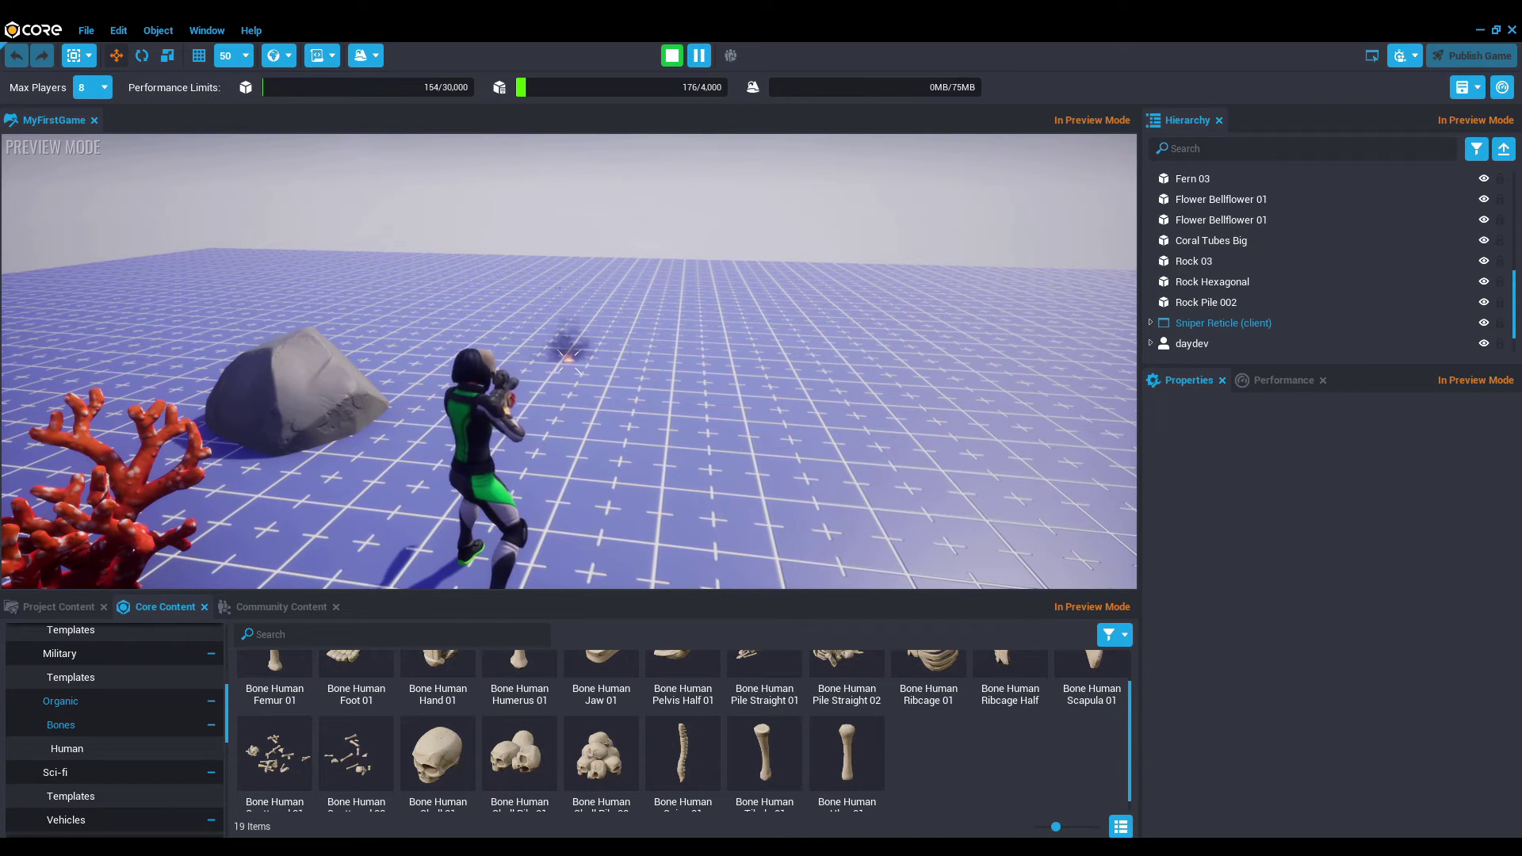
{"action": "key", "text": "w"}
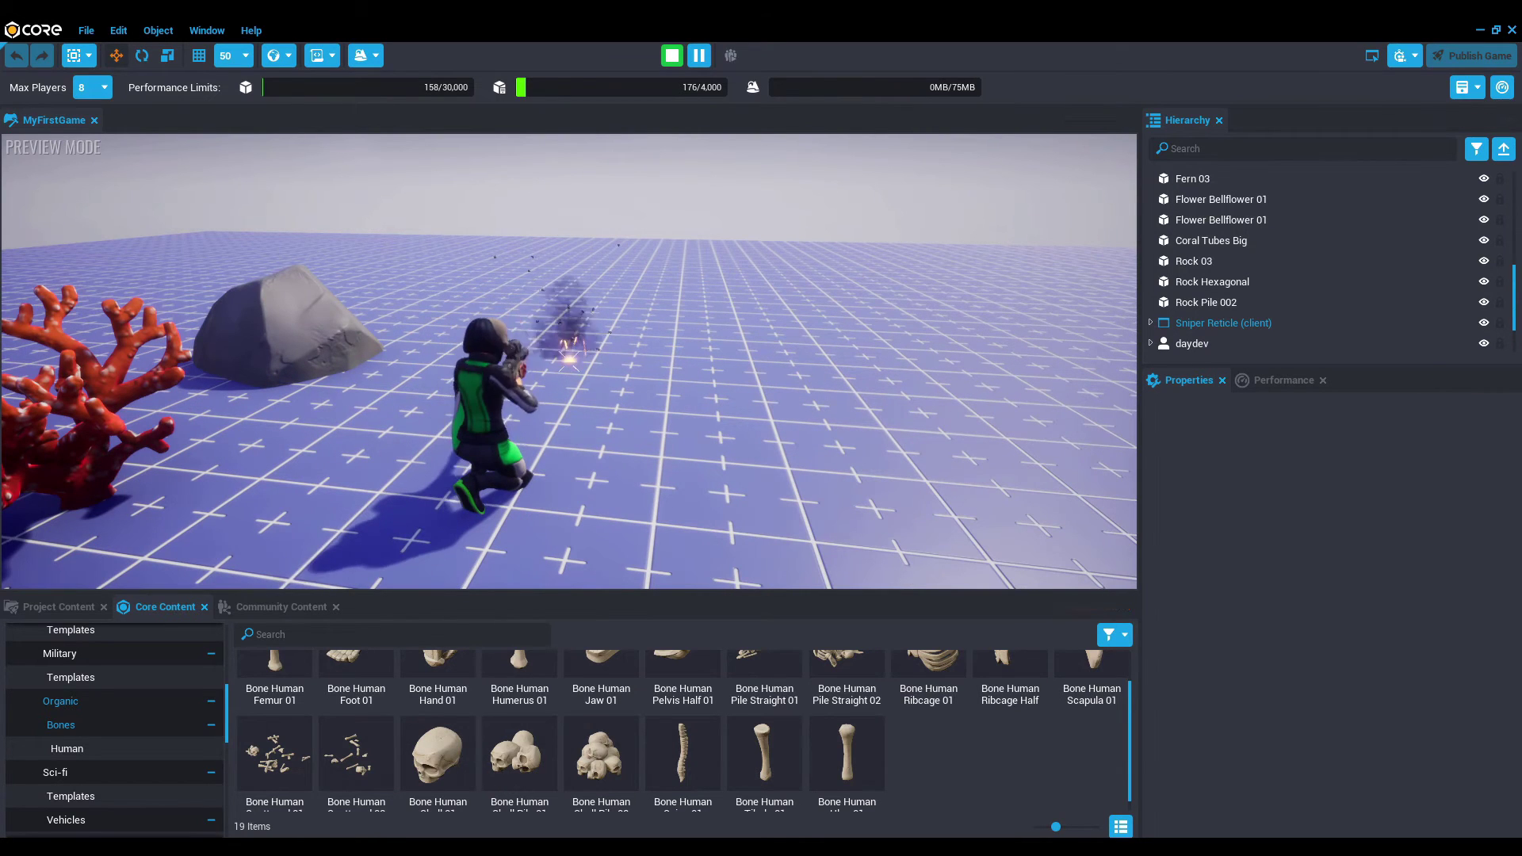
{"action": "left_click", "coordinate": [569, 360]}
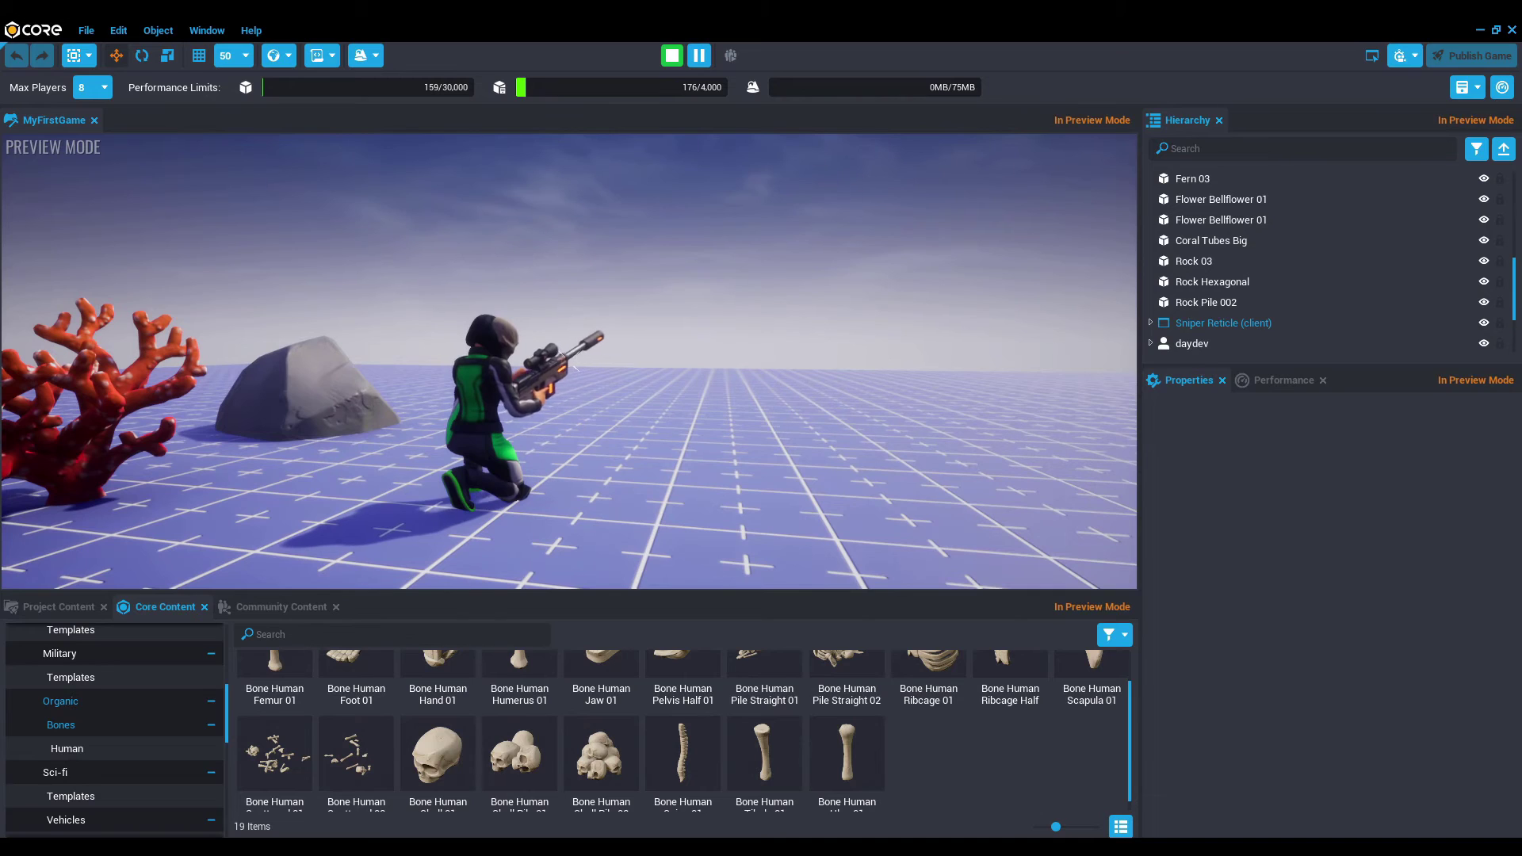
{"action": "left_click", "coordinate": [568, 360]}
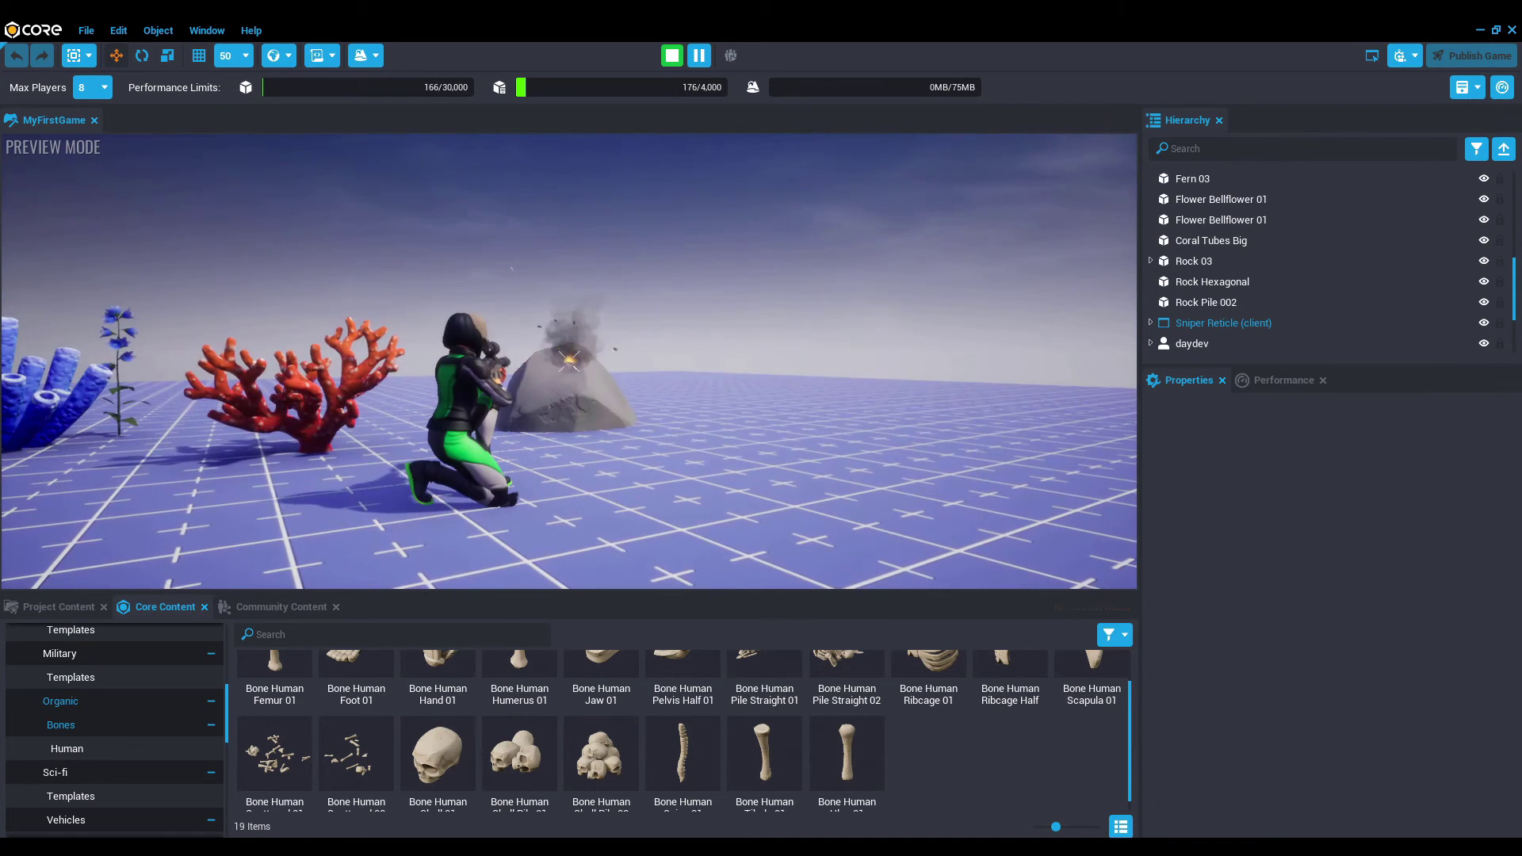
{"action": "key", "text": "space"}
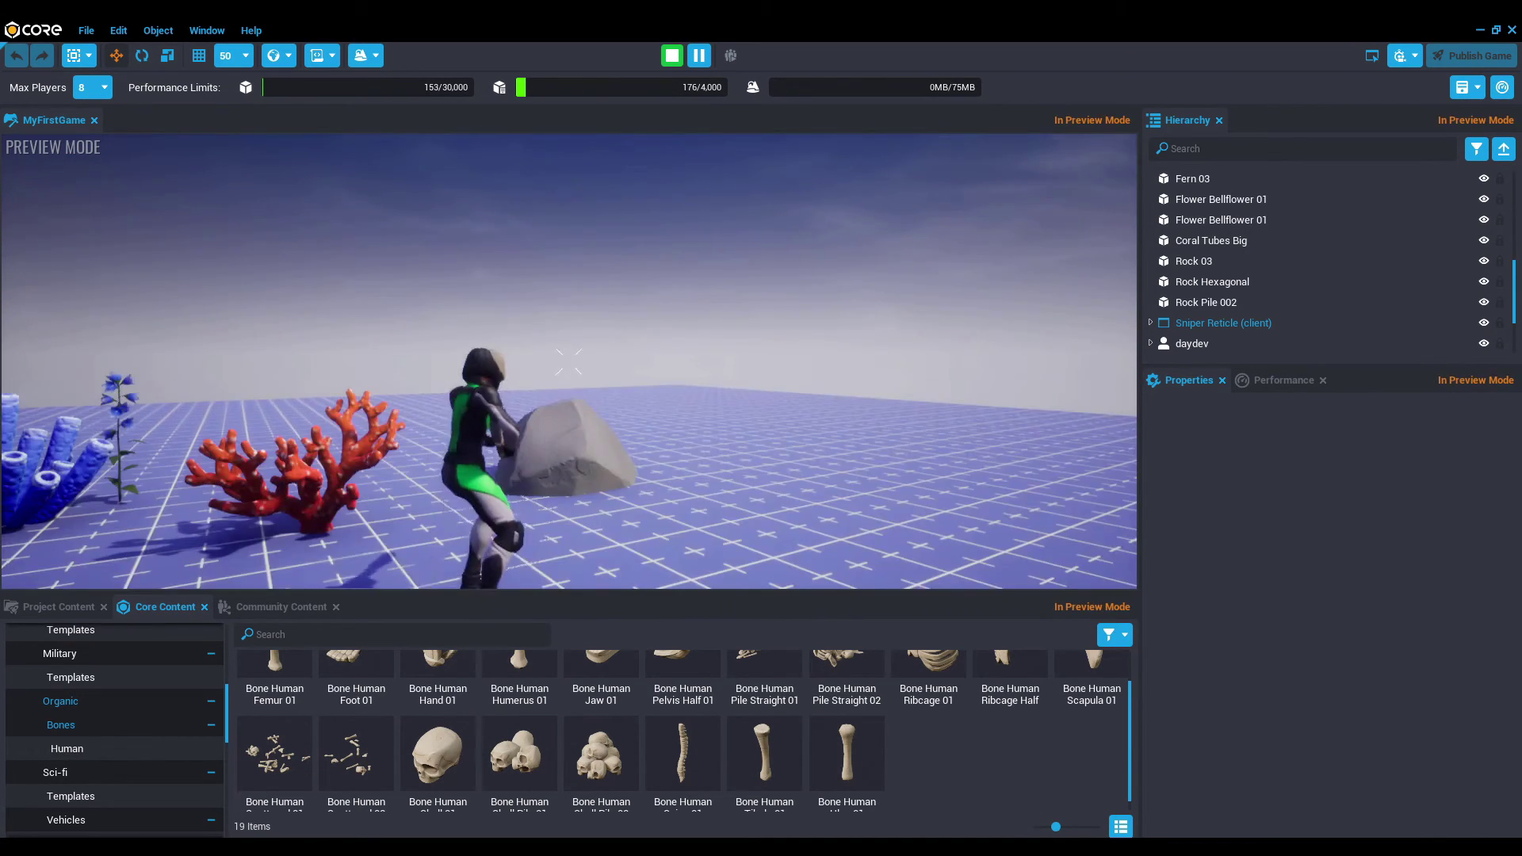
Step: Run back to the weapons near the bush, equip the grenade launcher, fire it and crouch
{"action": "key", "text": "w"}
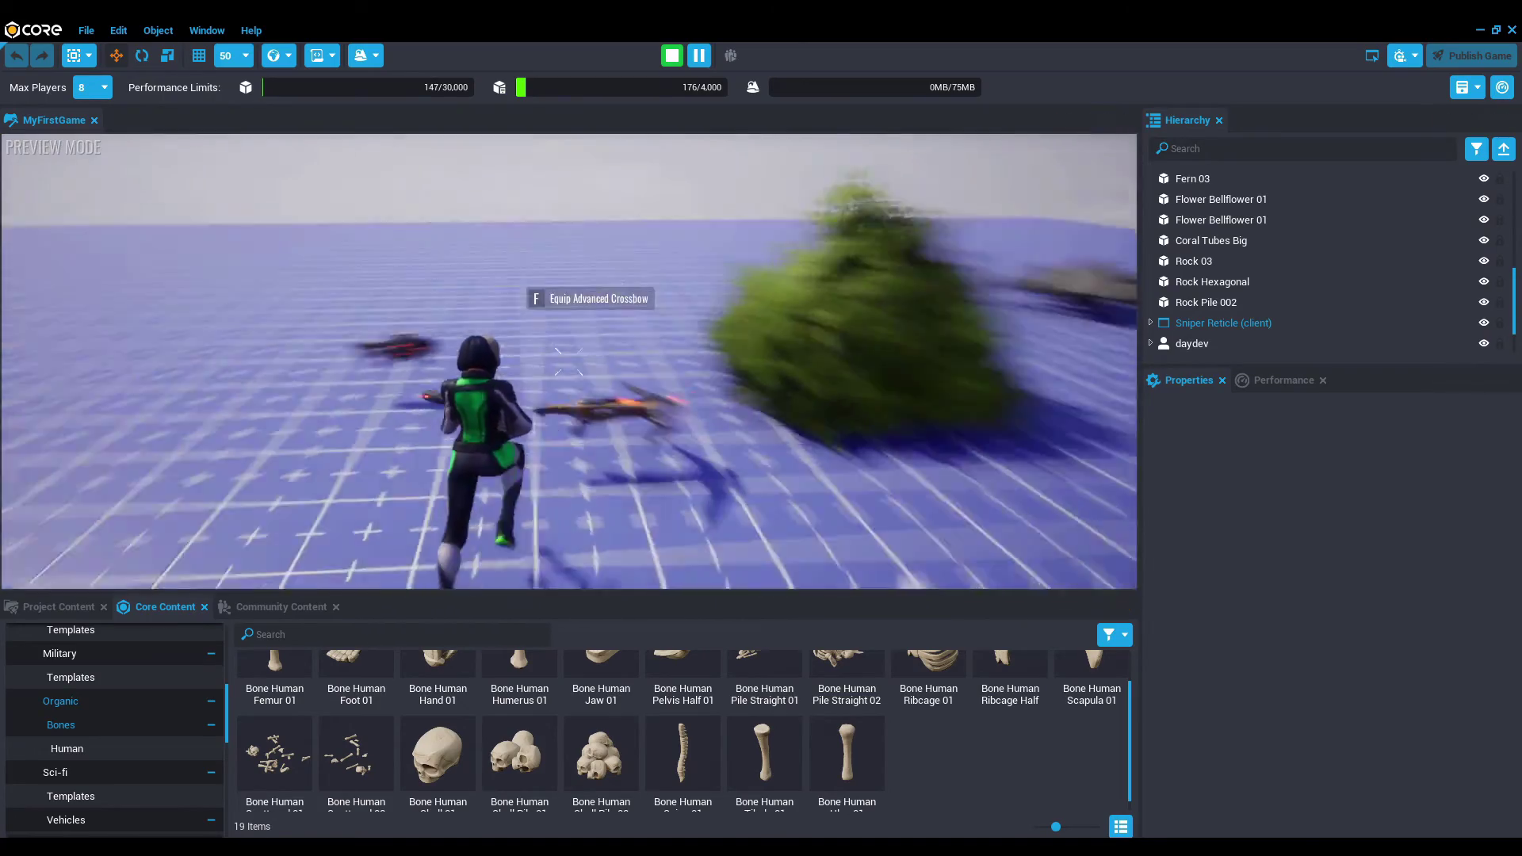
{"action": "key", "text": "f"}
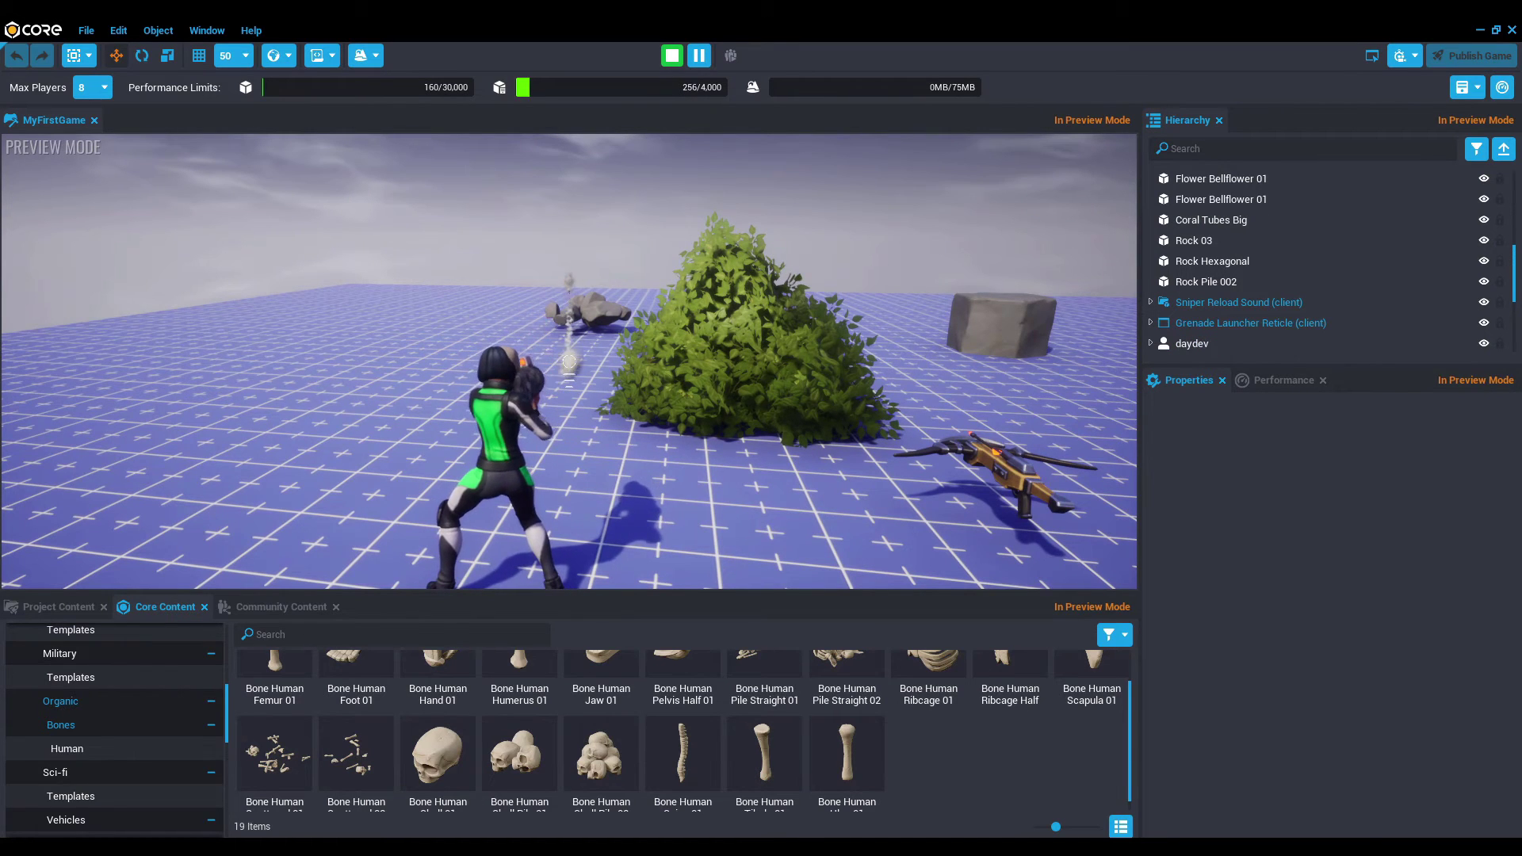
{"action": "key", "text": "c"}
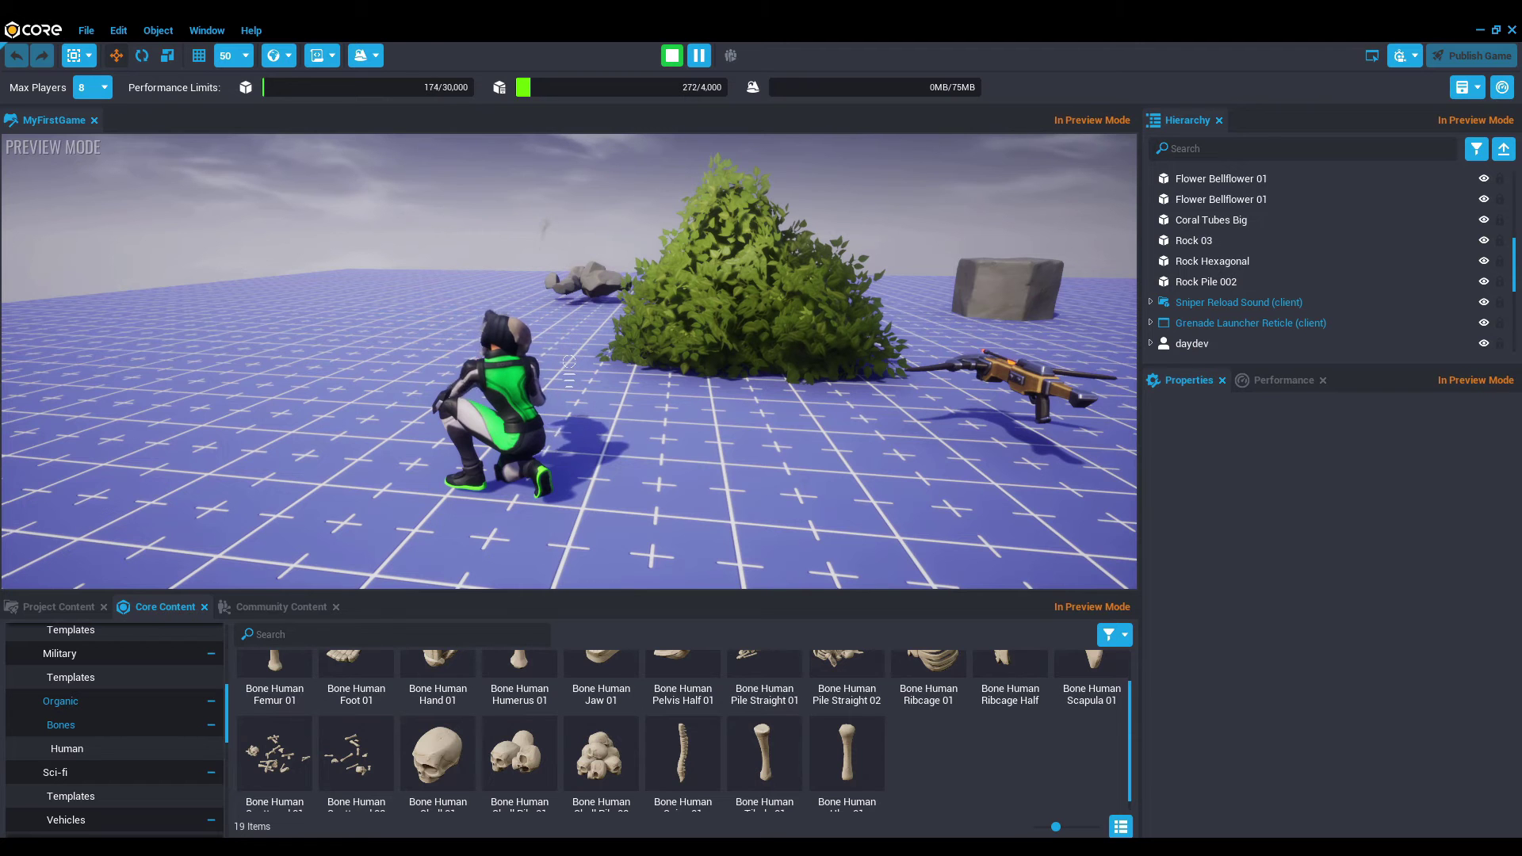
Step: Fire the grenade launcher beside the bush while crouched, and stand the character back up
{"action": "left_click", "coordinate": [569, 361]}
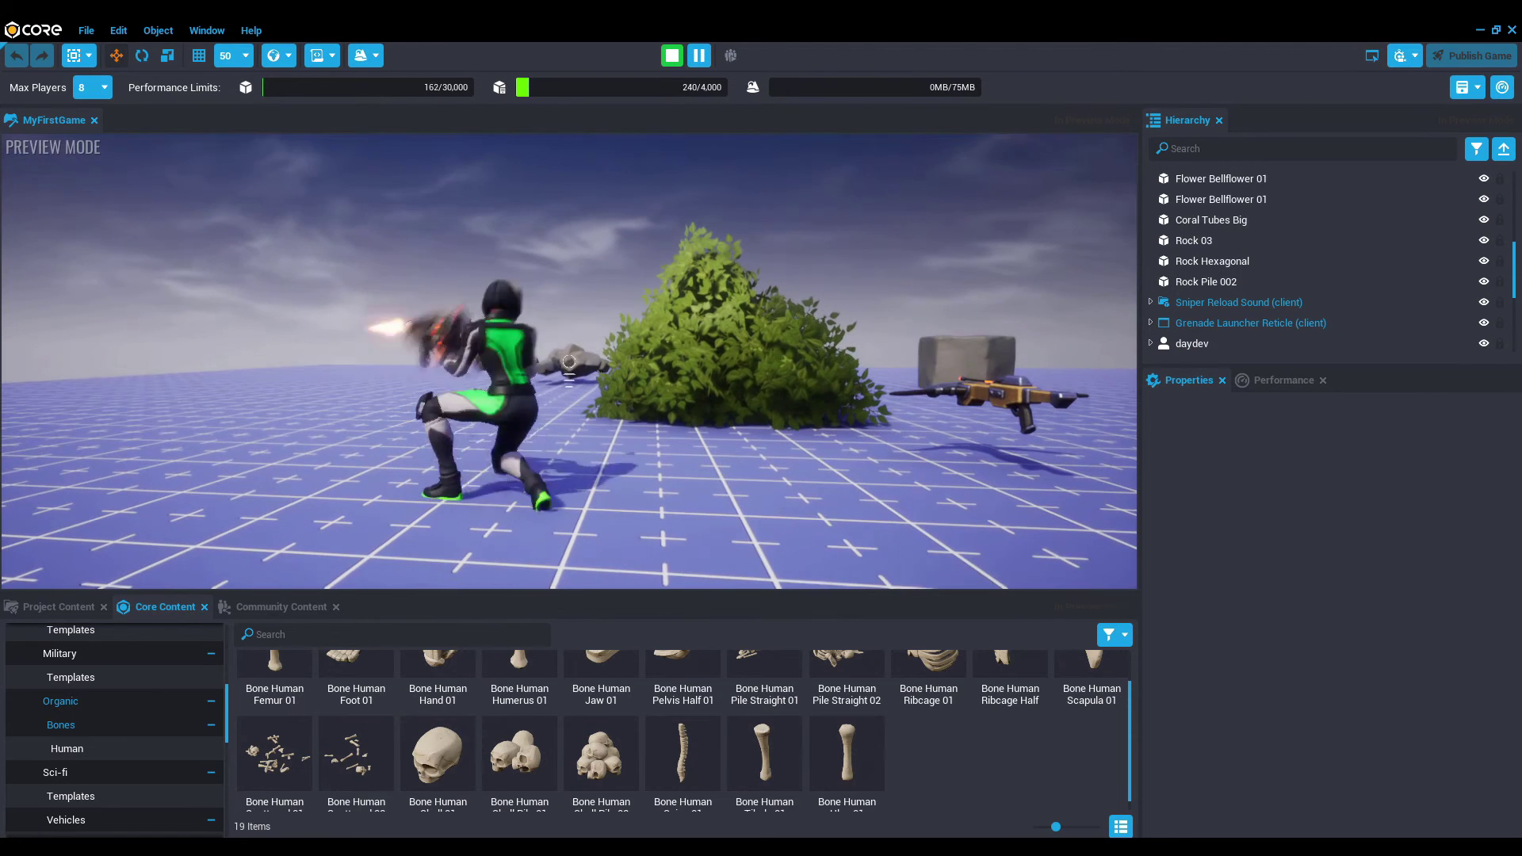
{"action": "left_click", "coordinate": [569, 361]}
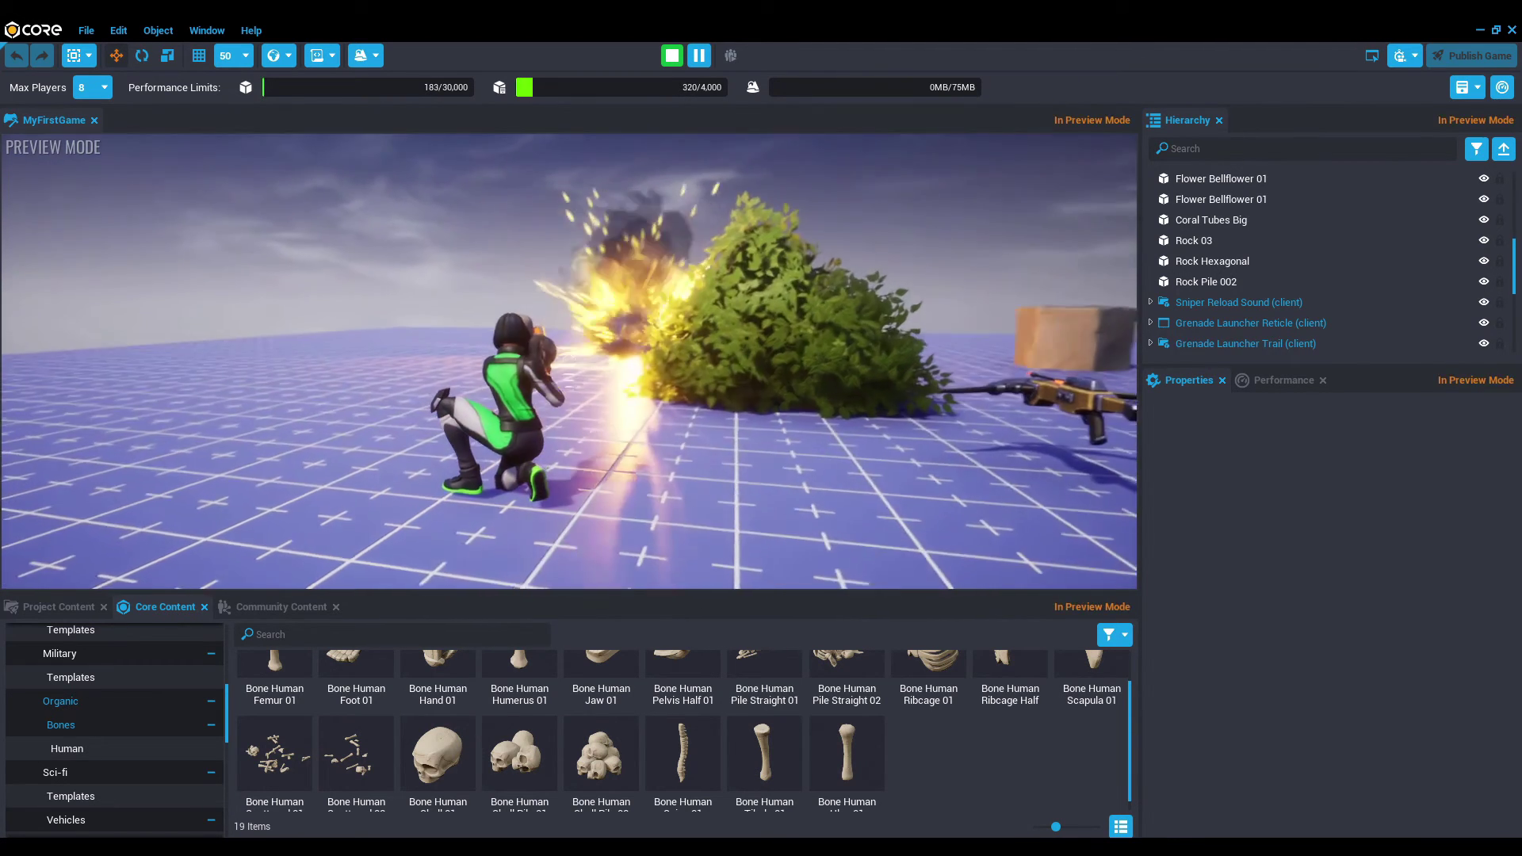
{"action": "key", "text": "c"}
Step: Run past the crossbow to the branches in the preview and try out the rifle there
{"action": "key", "text": "w"}
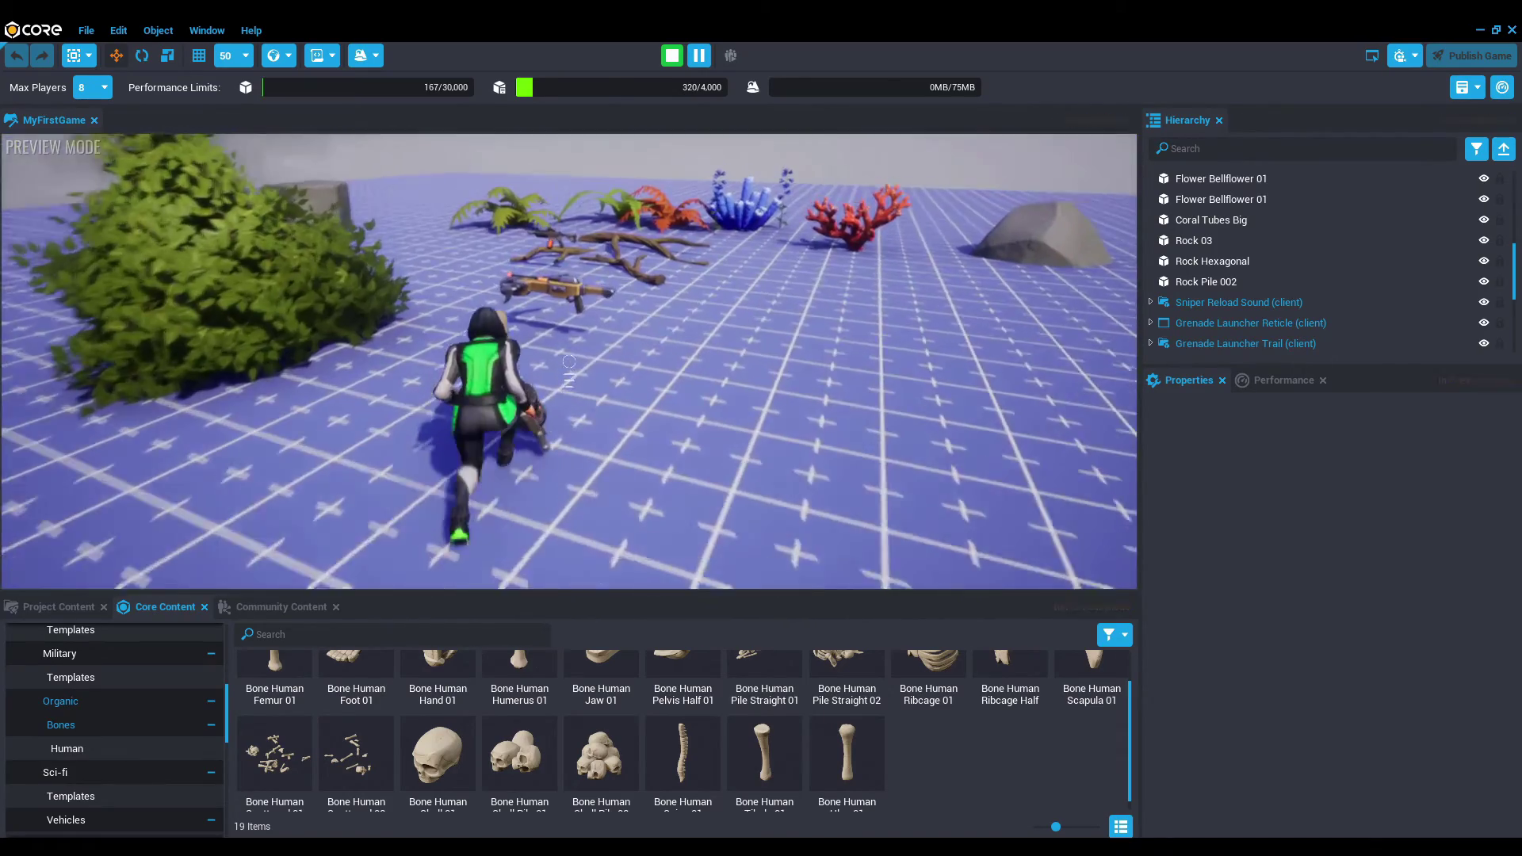
{"action": "key", "text": "w"}
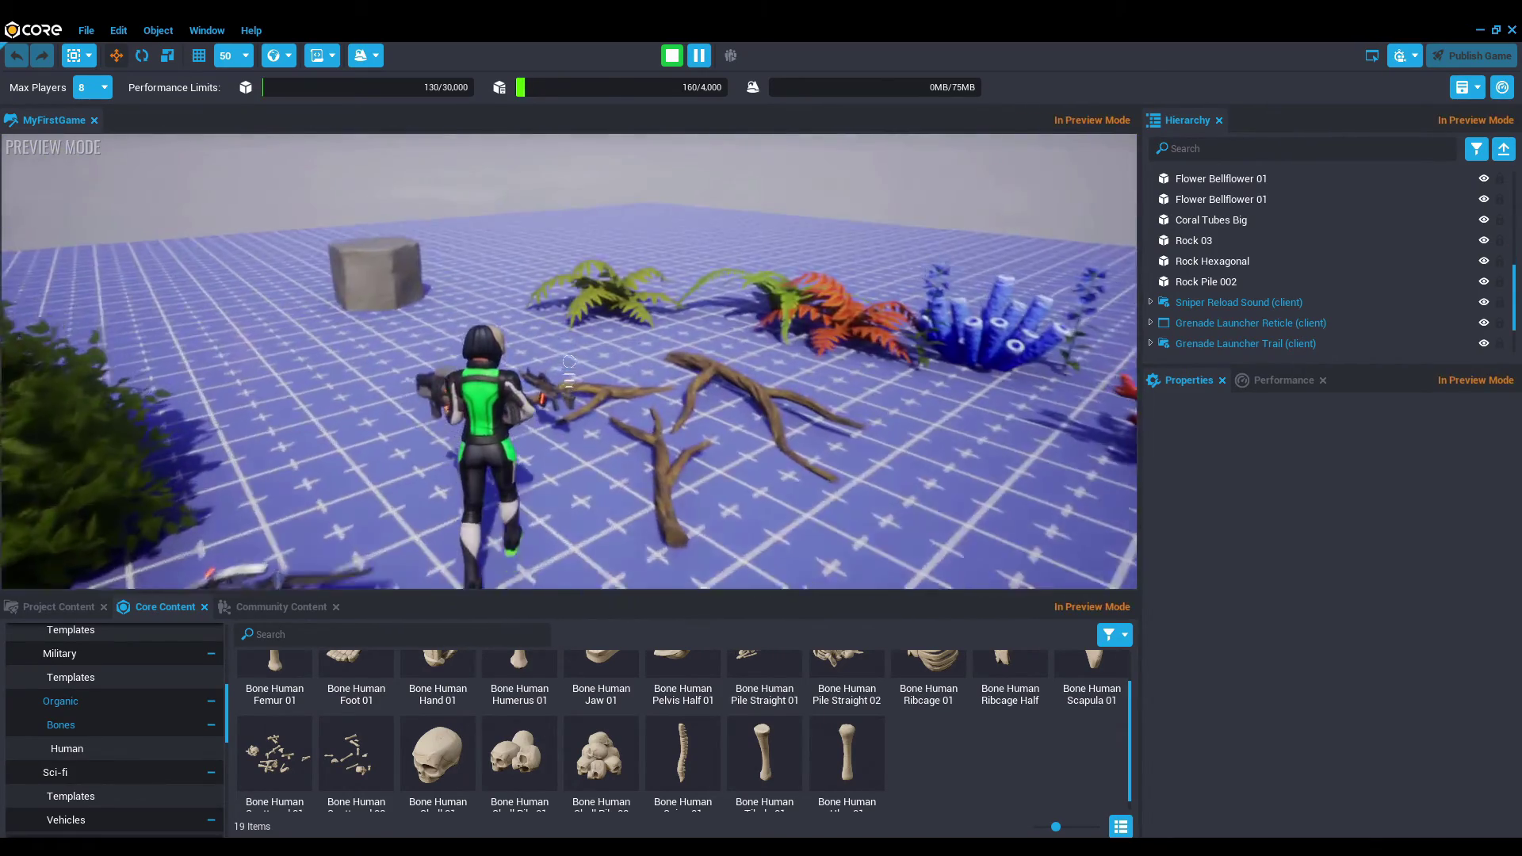
{"action": "key", "text": "w"}
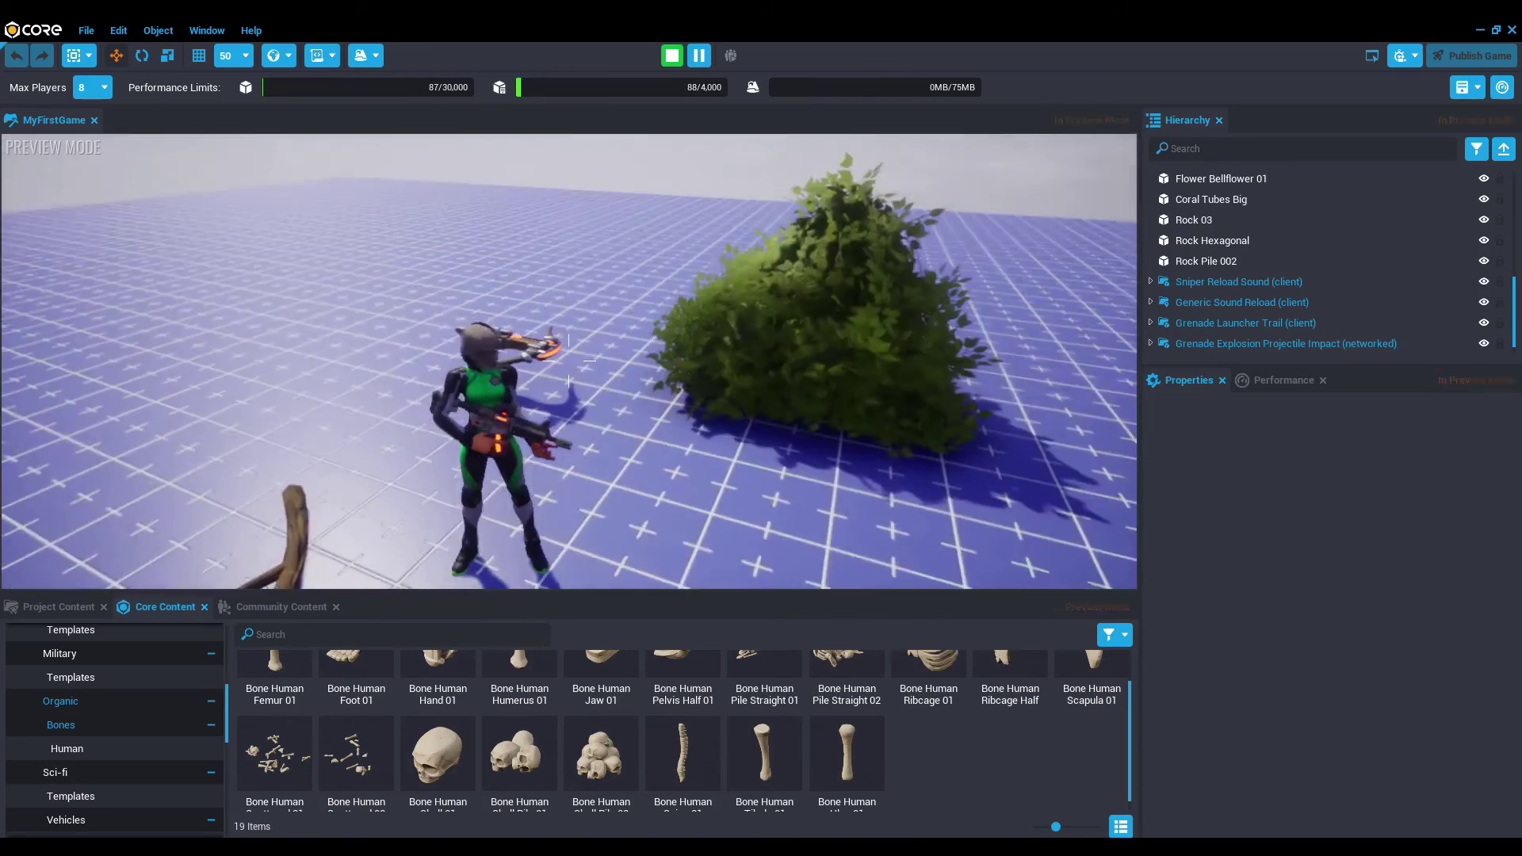
{"action": "key", "text": "w"}
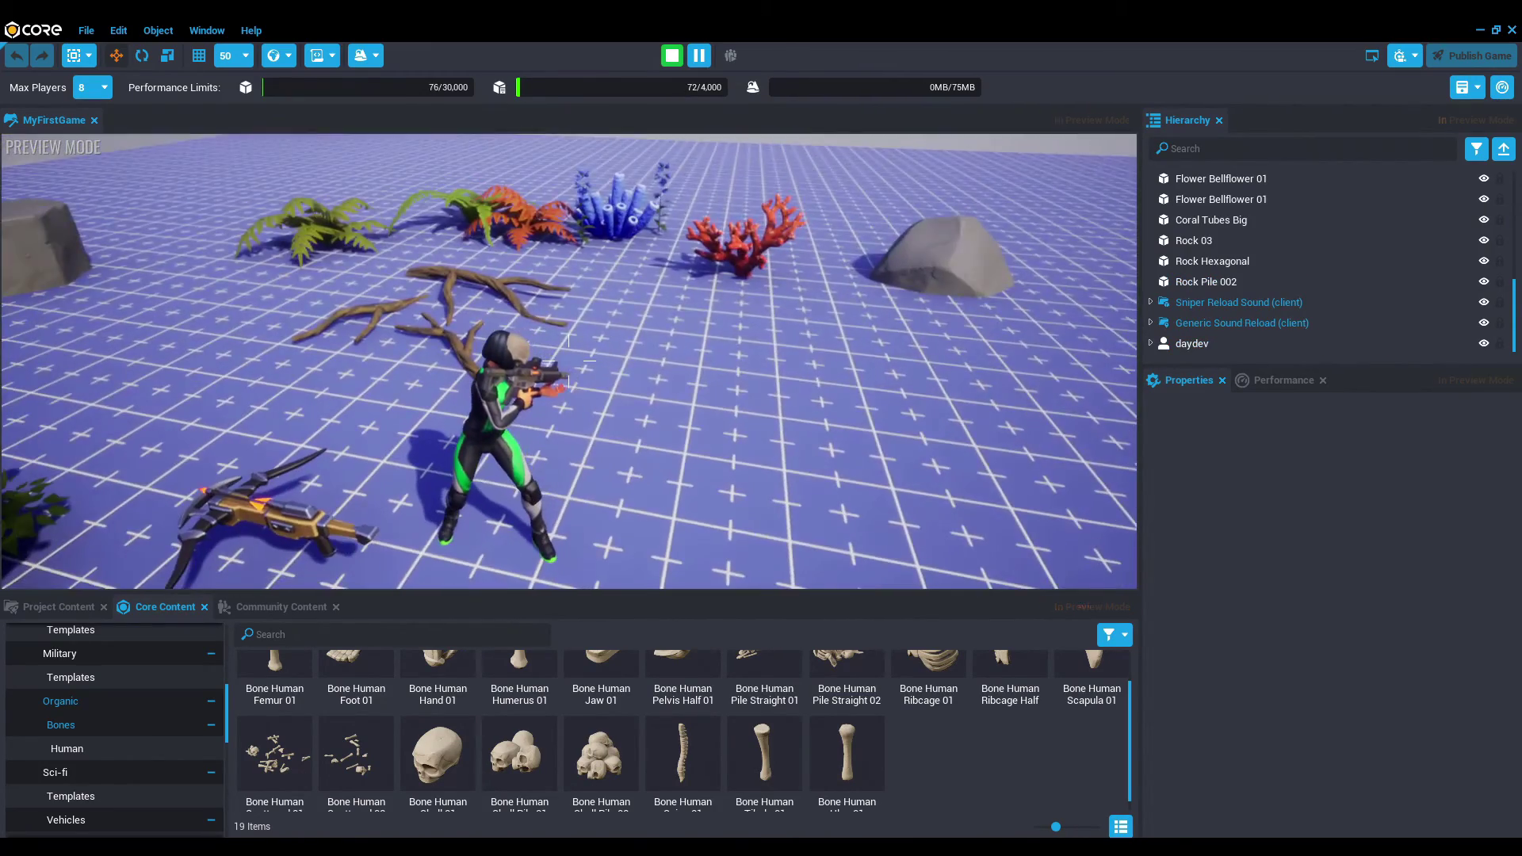
Step: Equip the crossbow in the preview and run and jump with it around the rocks, coral and bush
{"action": "key", "text": "w"}
{"action": "key", "text": "f"}
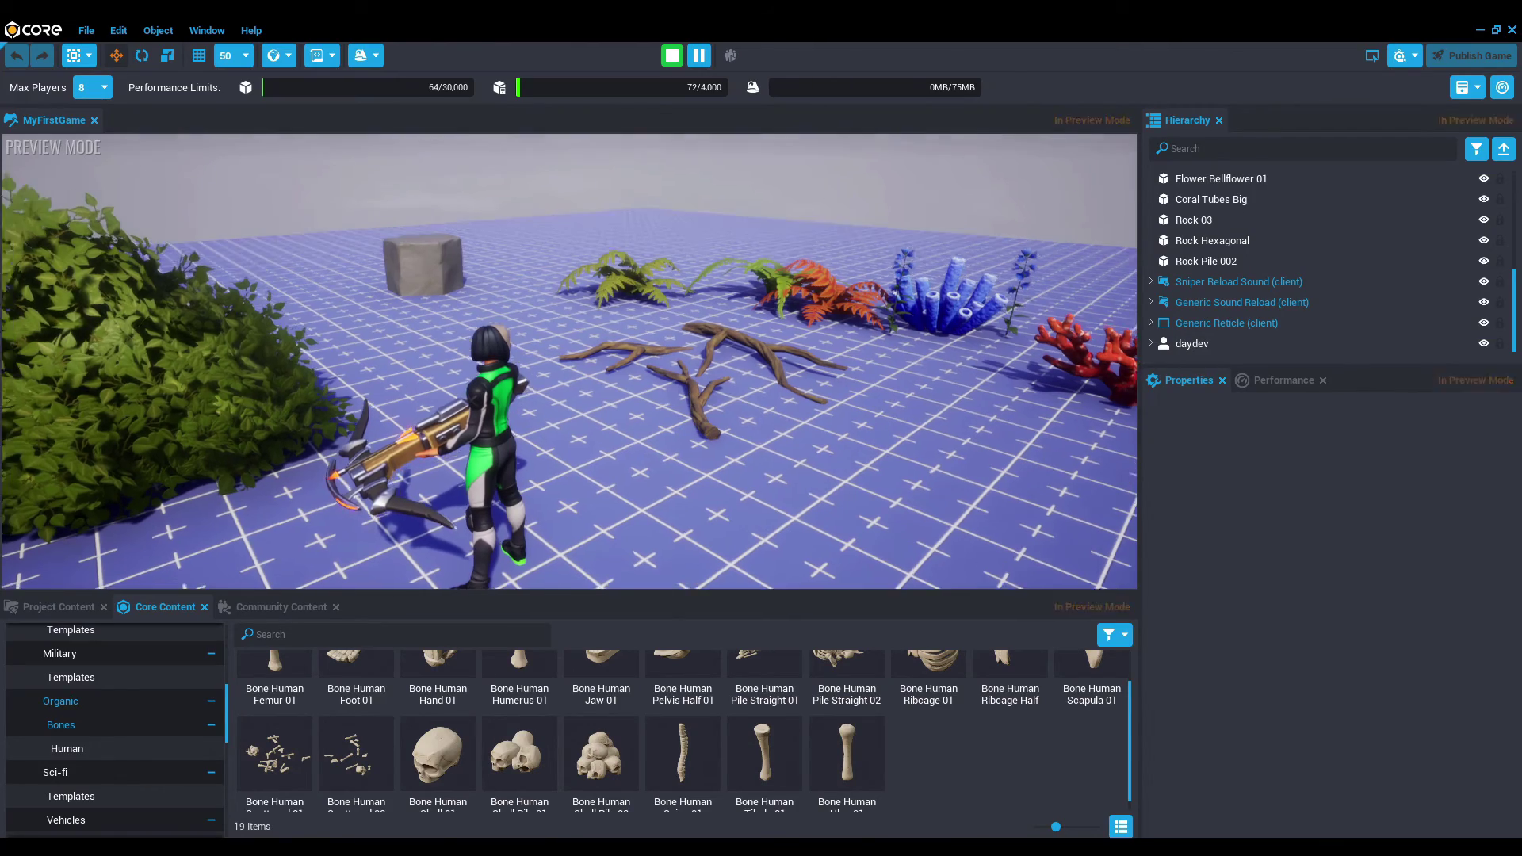
{"action": "key", "text": "w"}
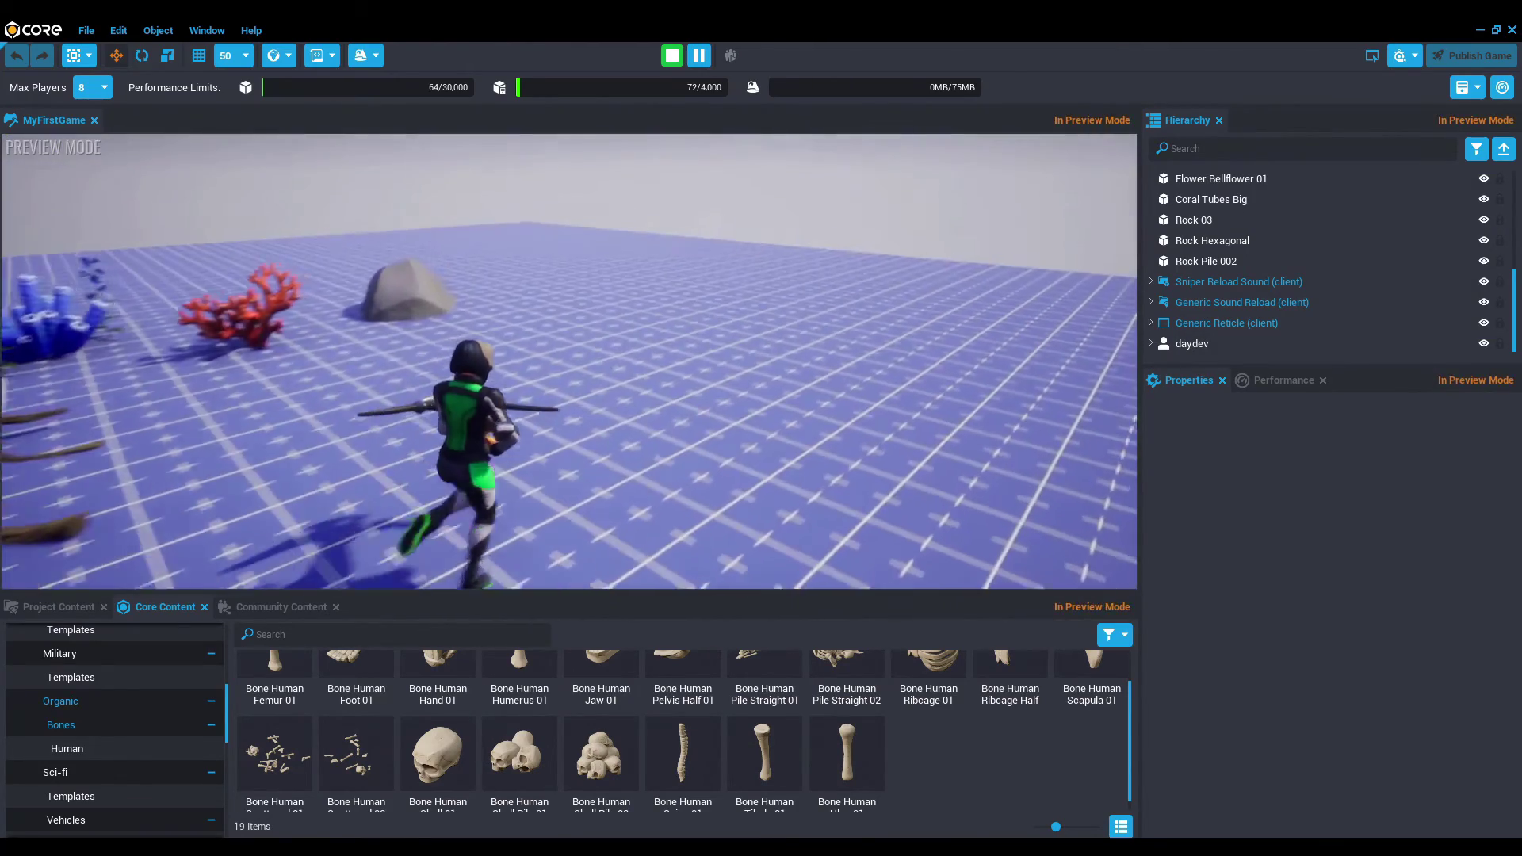
{"action": "key", "text": "space"}
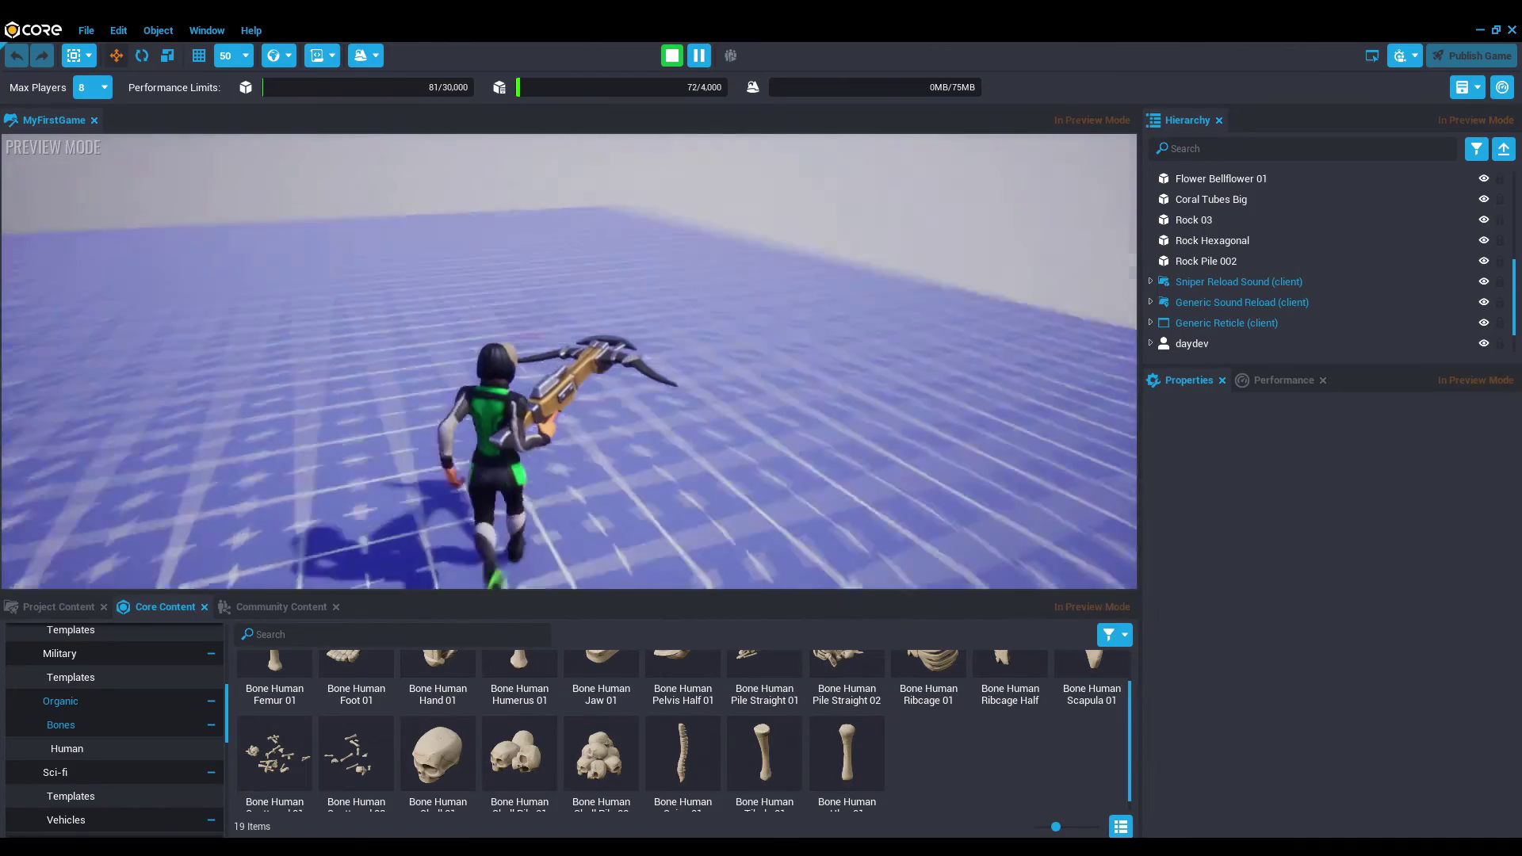
{"action": "key", "text": "w"}
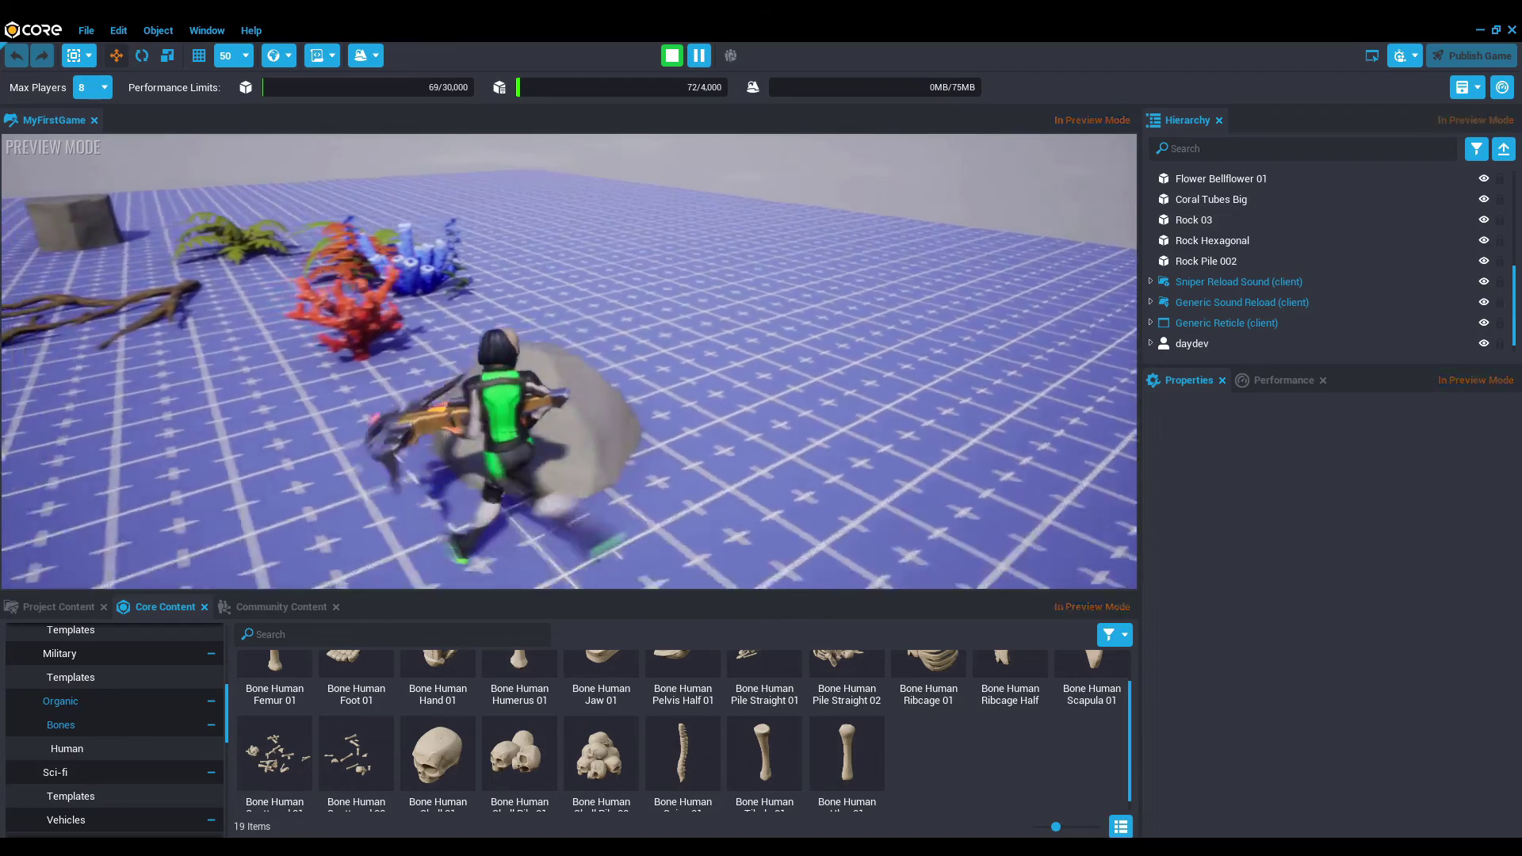
{"action": "key", "text": "w"}
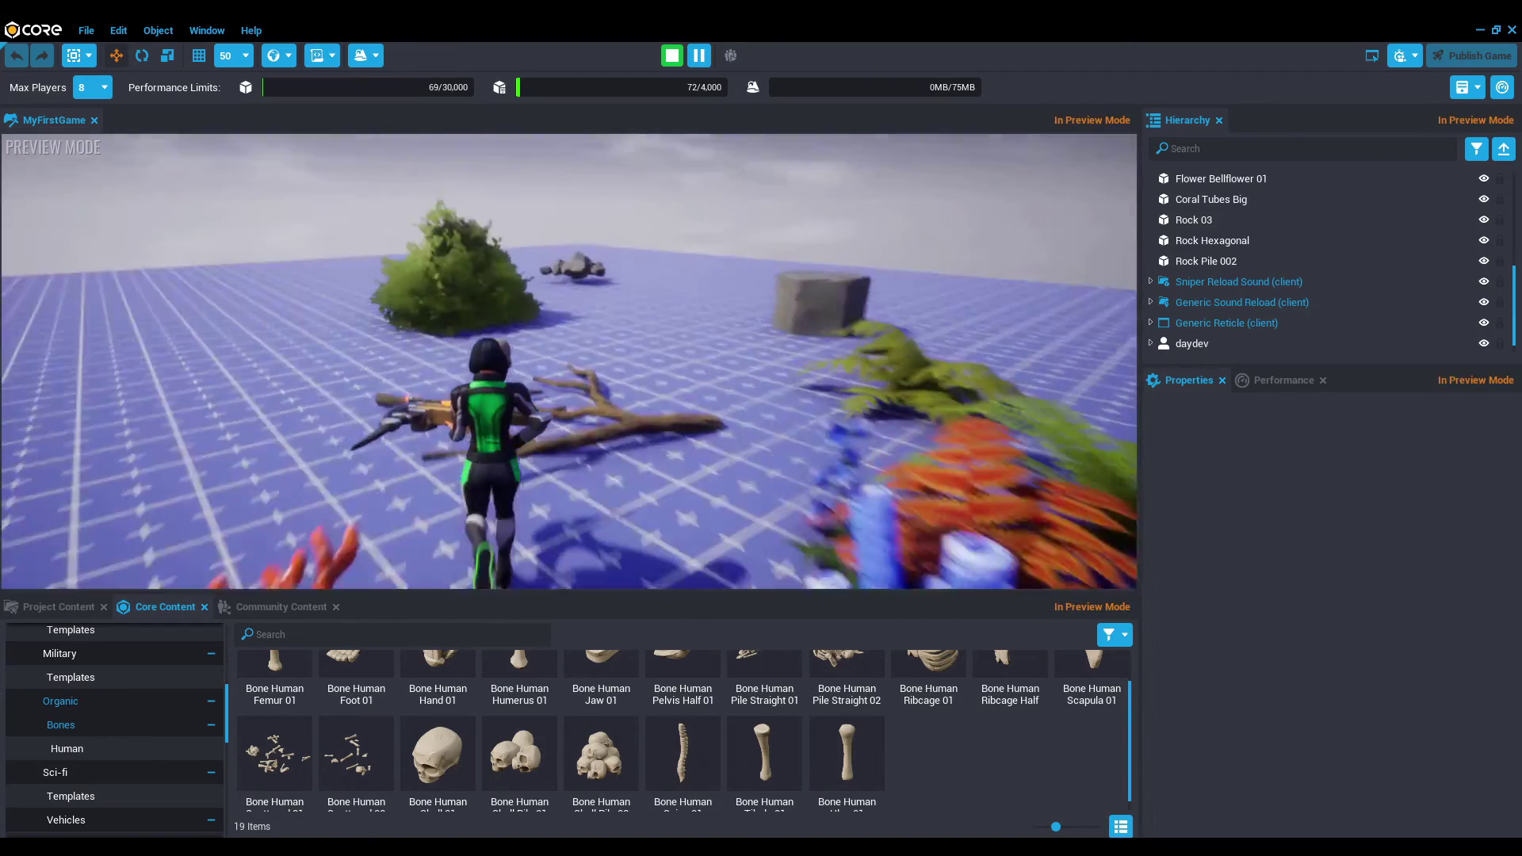
{"action": "key", "text": "w"}
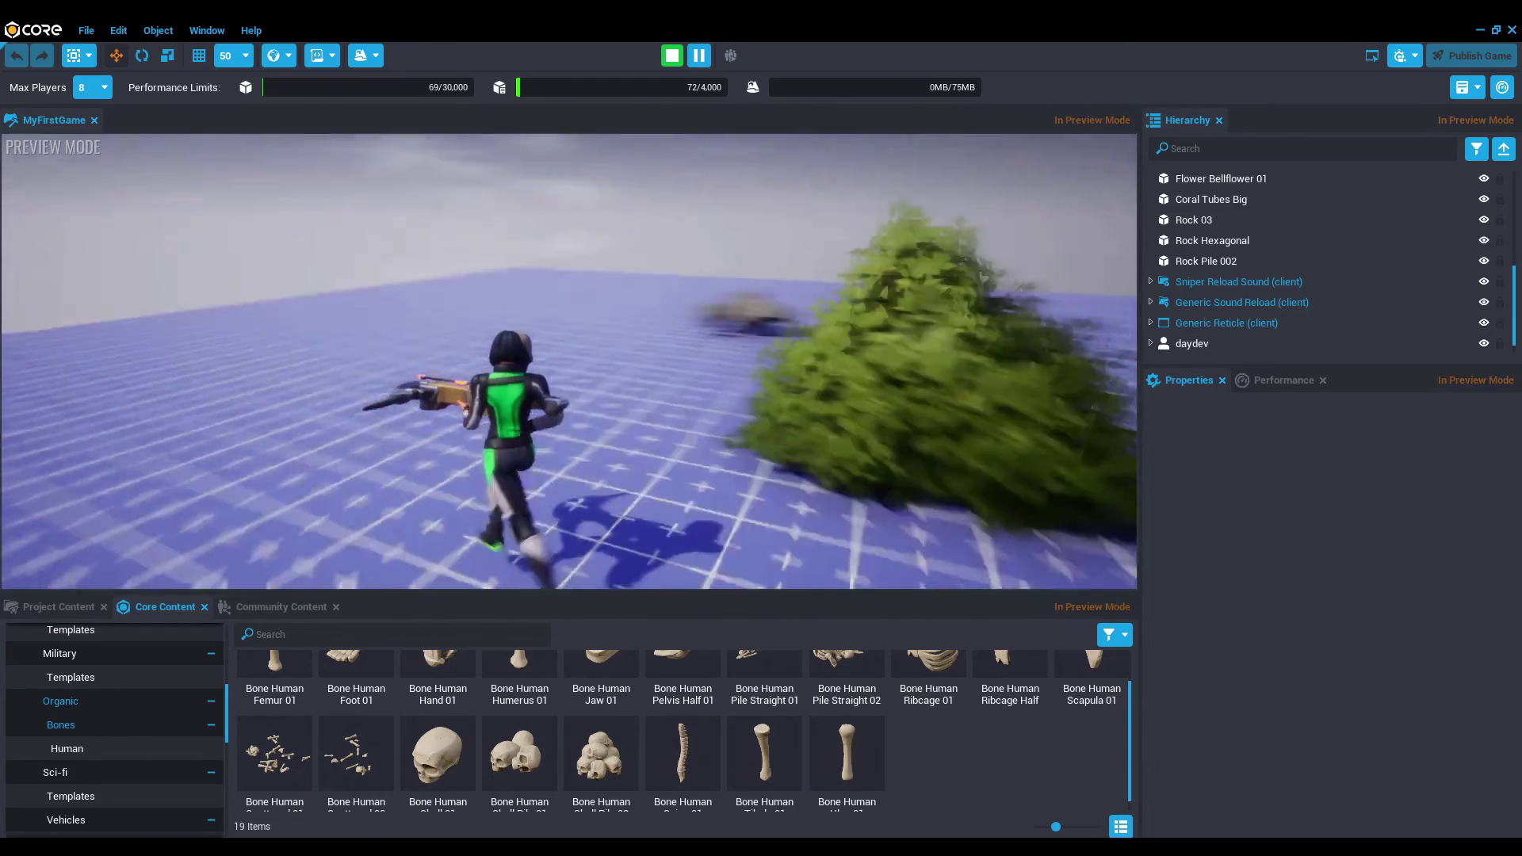
{"action": "key", "text": "w"}
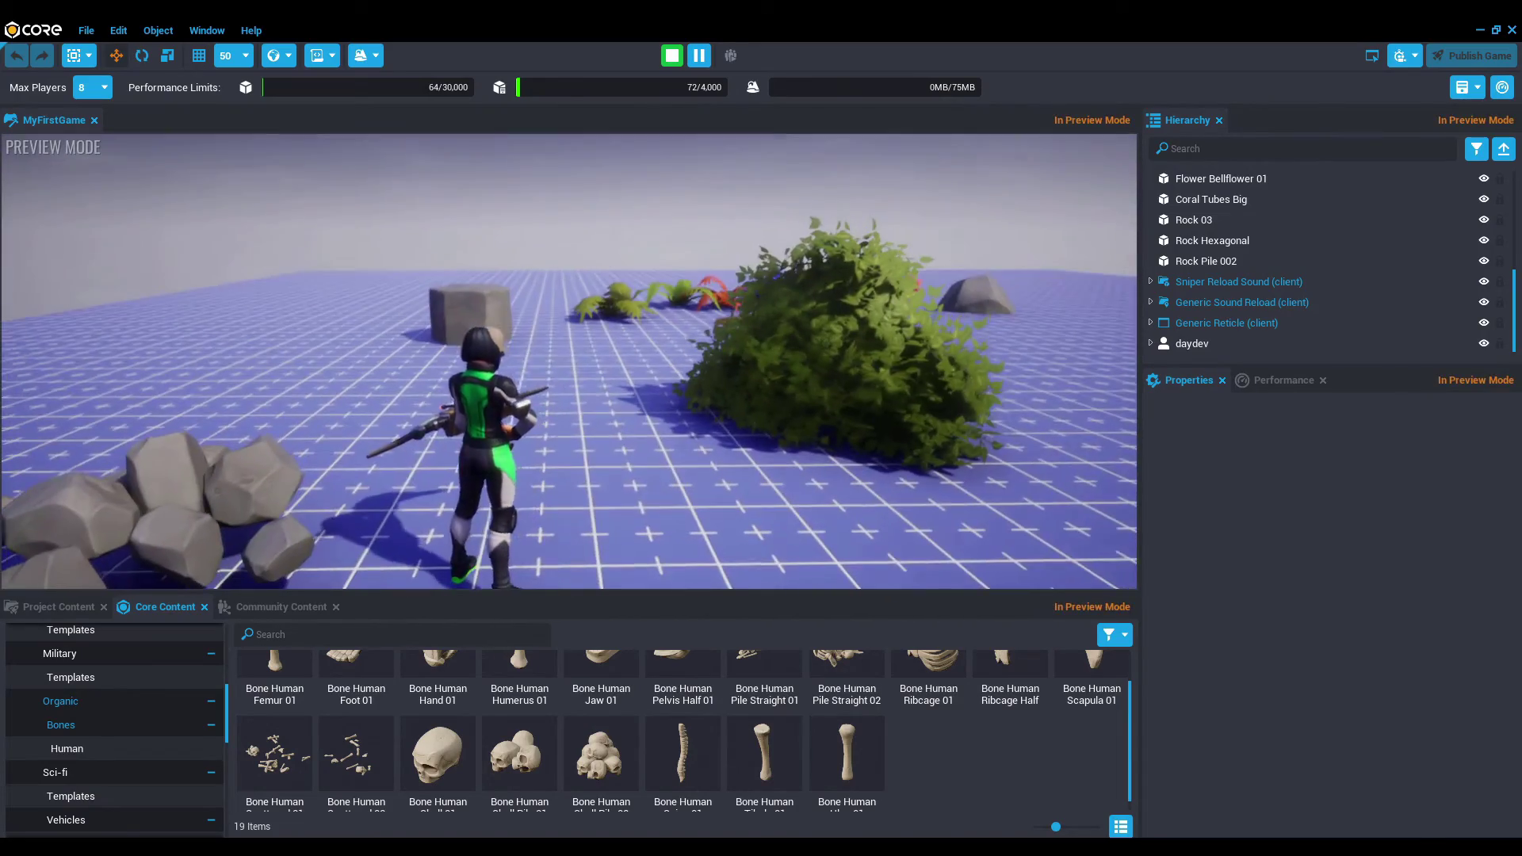
Step: Fire the crossbow toward the hexagonal rock from beside the rock pile and stop the preview
{"action": "left_click", "coordinate": [568, 360]}
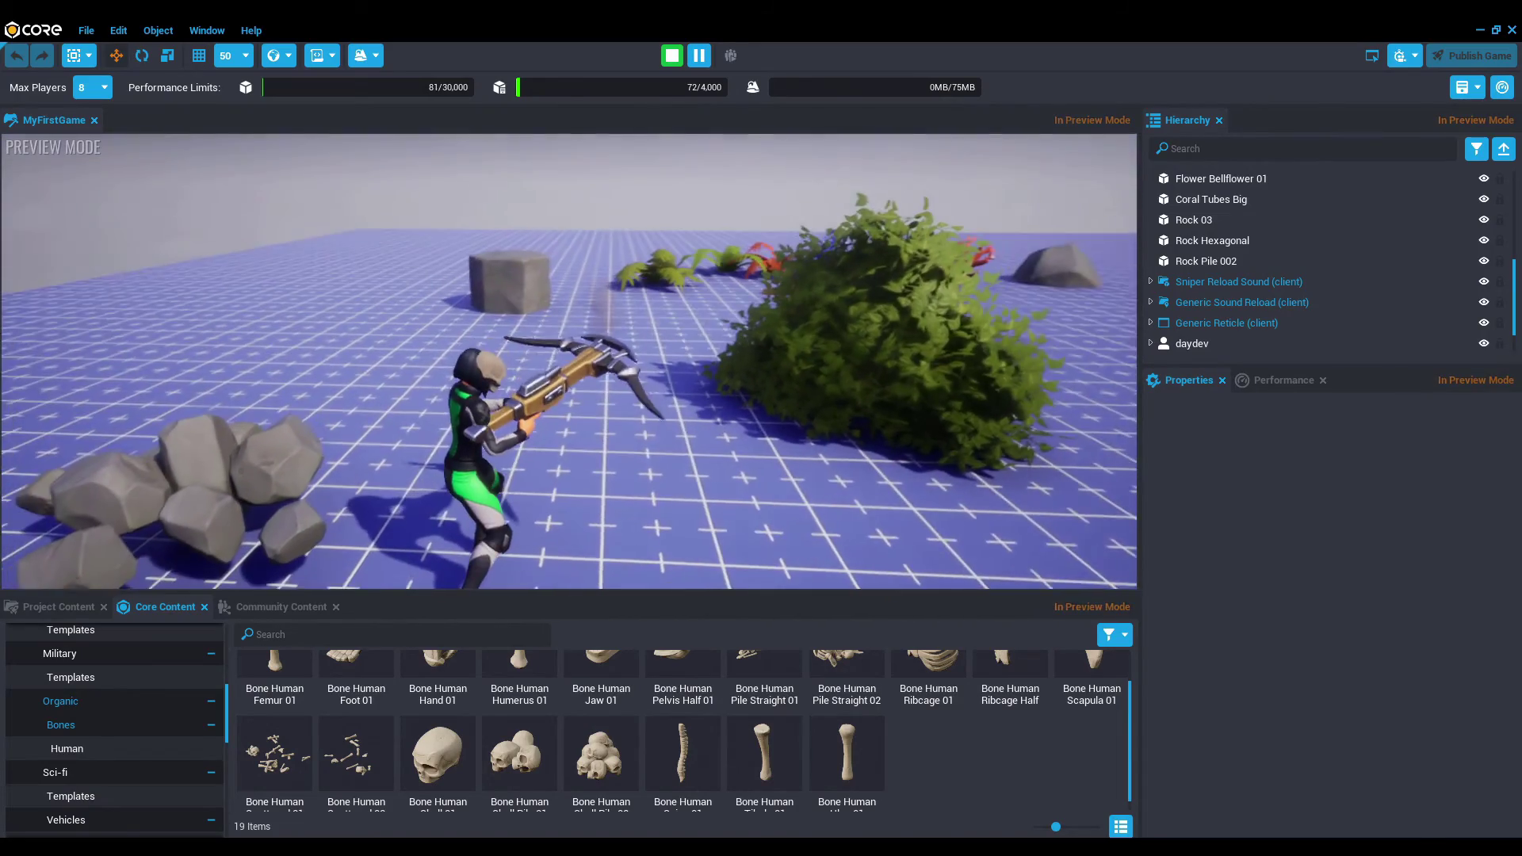
{"action": "key", "text": "w"}
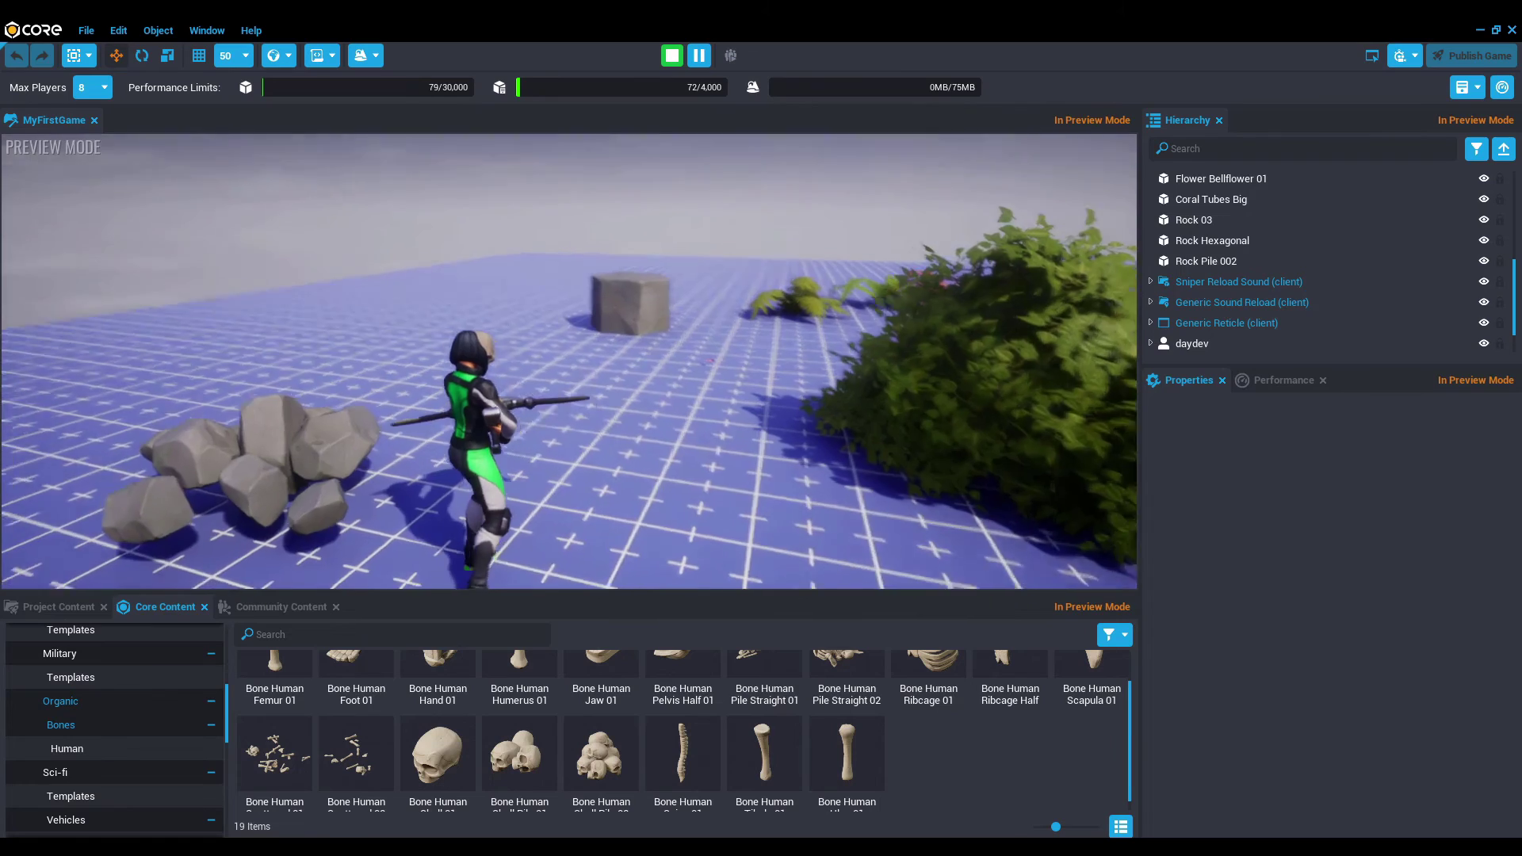
{"action": "left_click", "coordinate": [568, 361]}
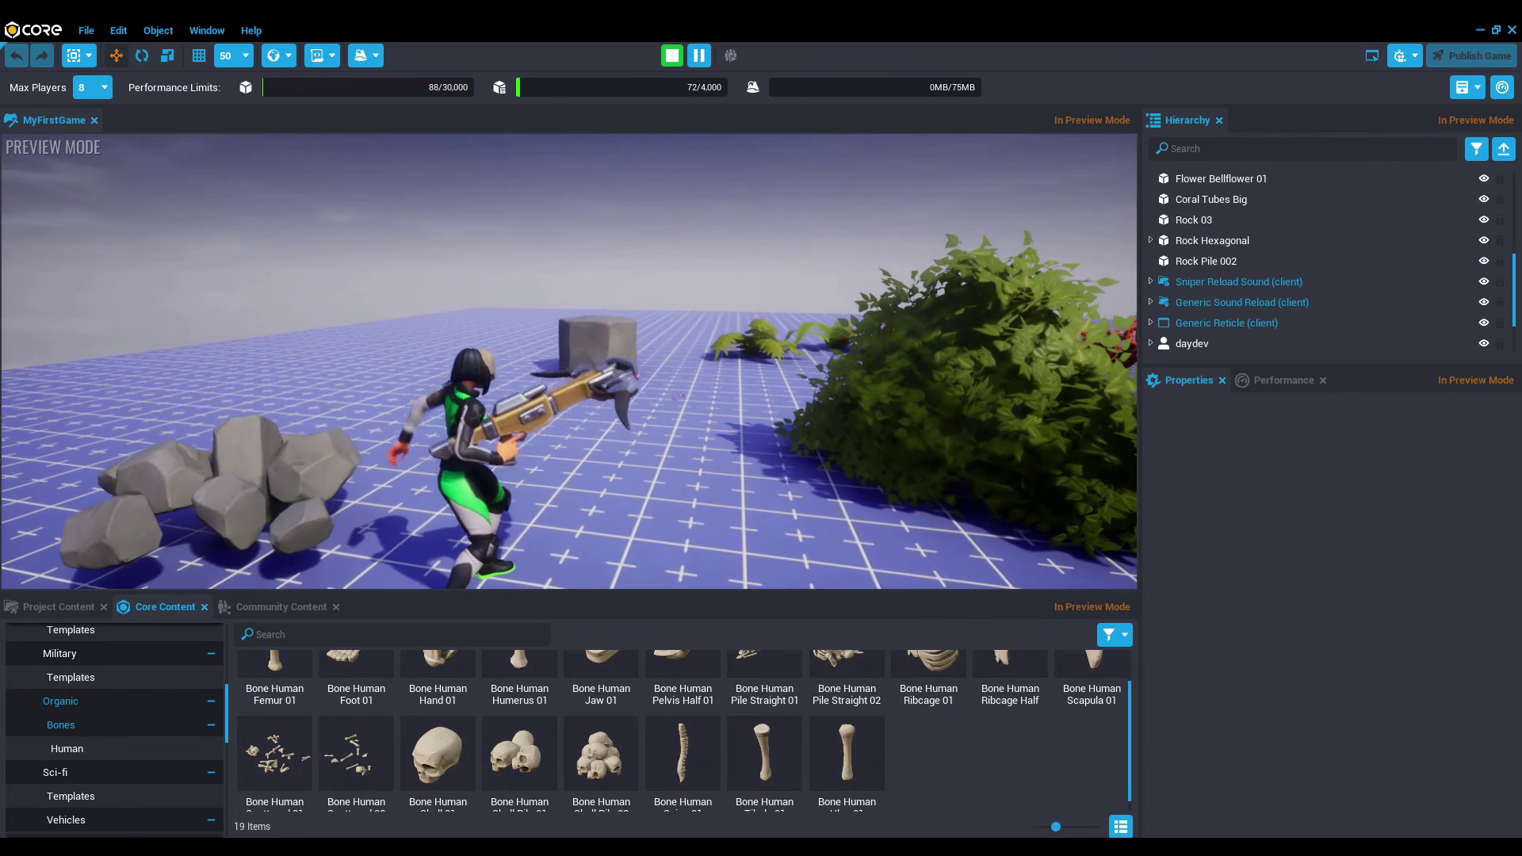
{"action": "left_click", "coordinate": [568, 360]}
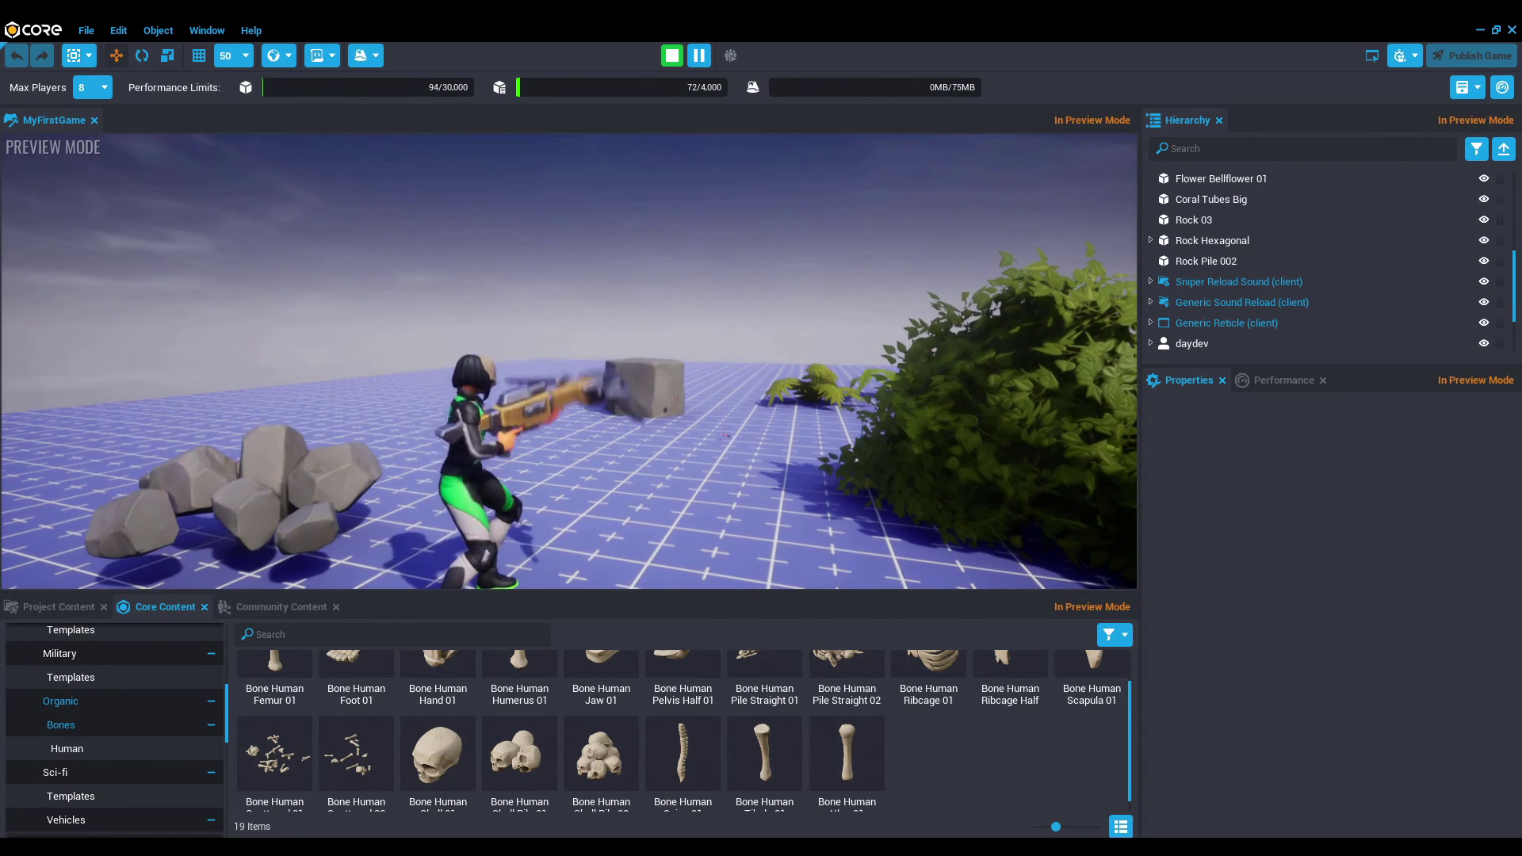
{"action": "key", "text": "equal"}
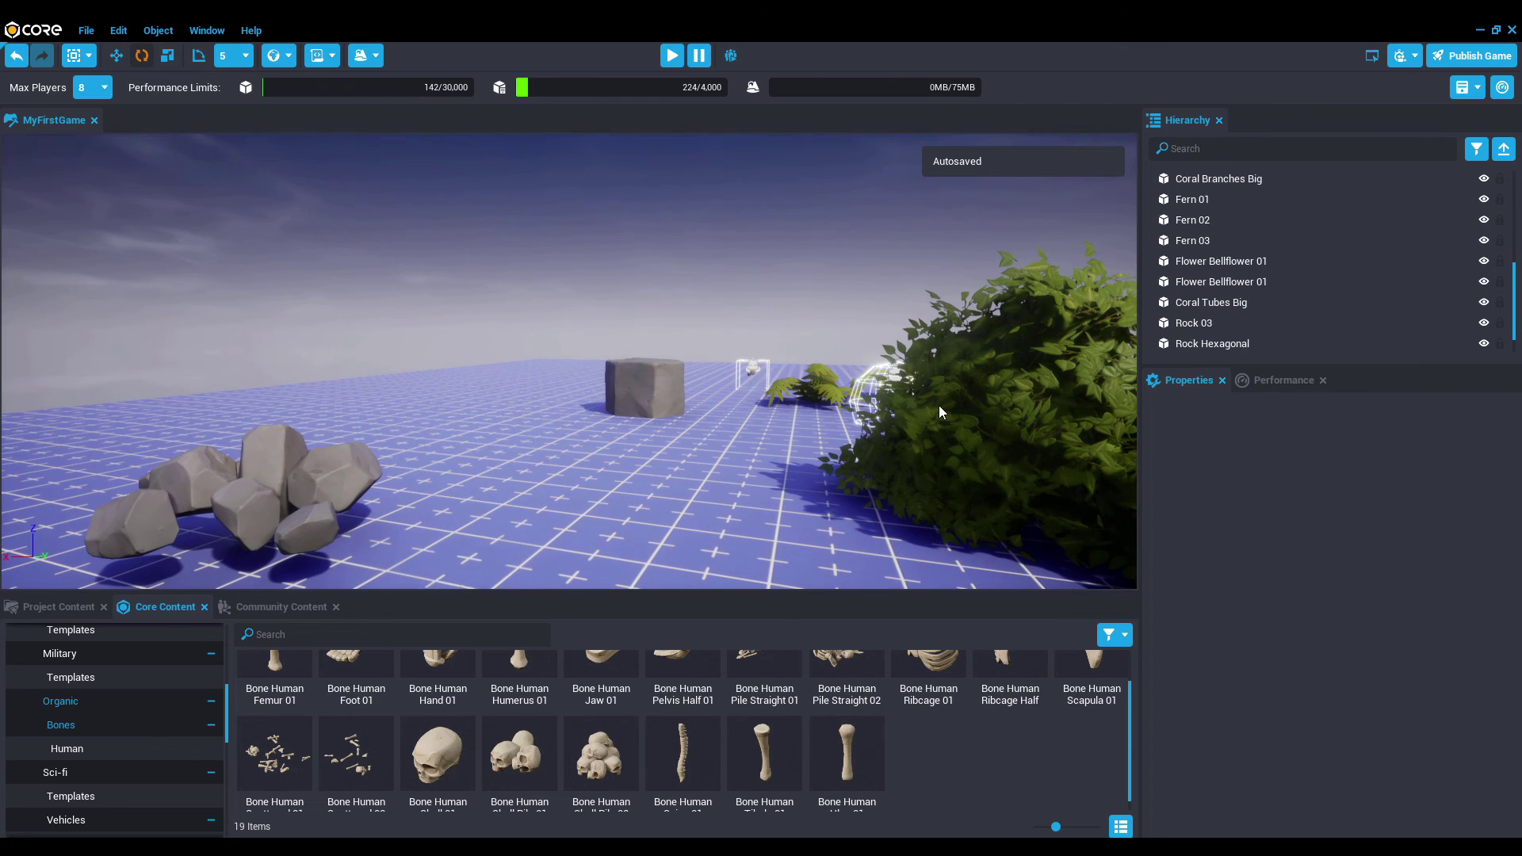